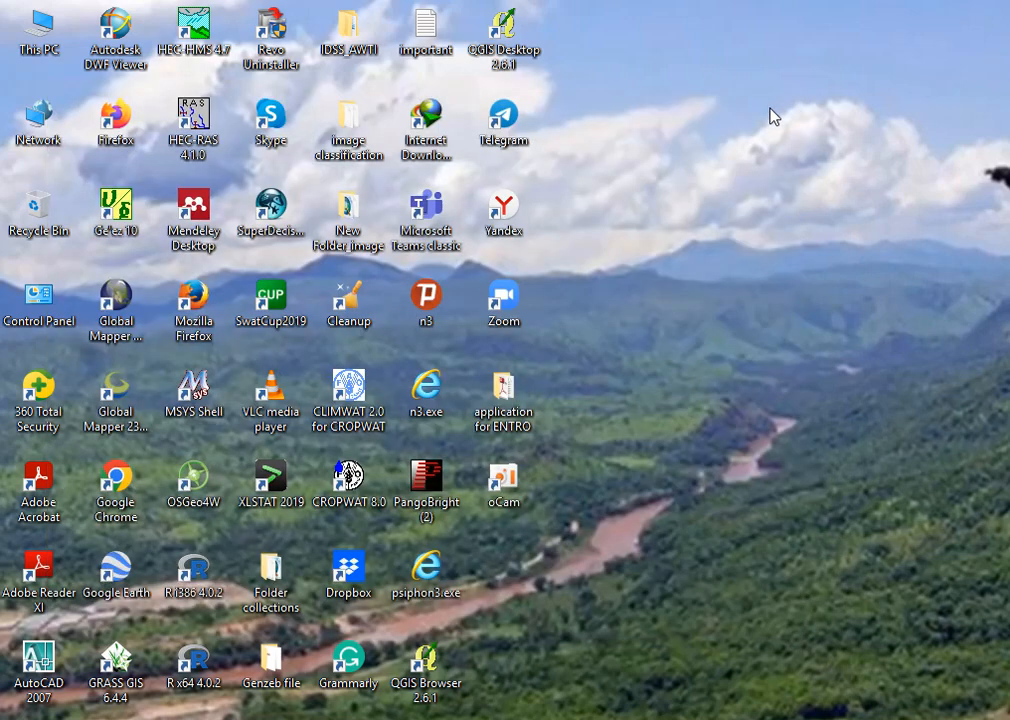
Step: Look over the QSWAT Trail 1 watershed map in QGIS and the report types offered in the QSWAT 1.8 window
mouse_move(412, 719)
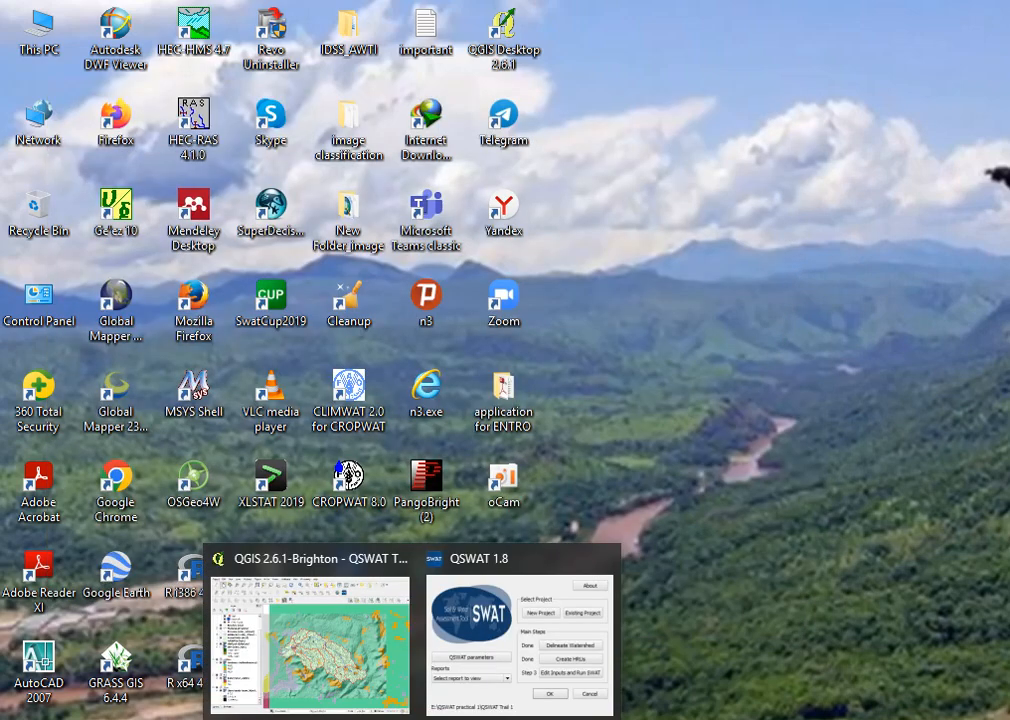
click(465, 706)
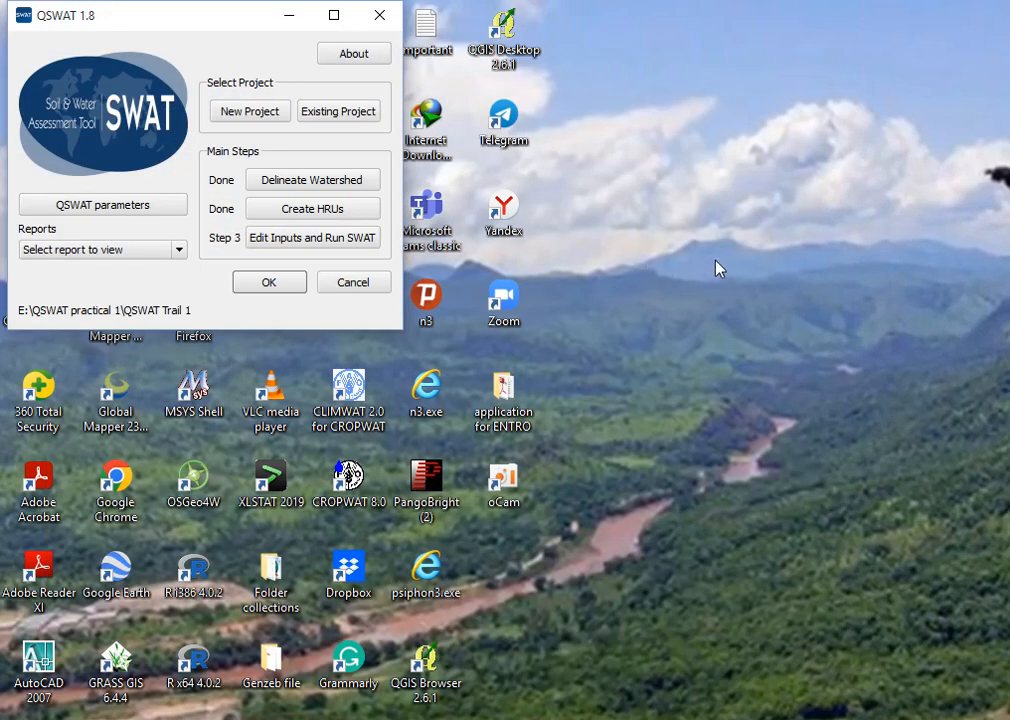
mouse_move(440, 716)
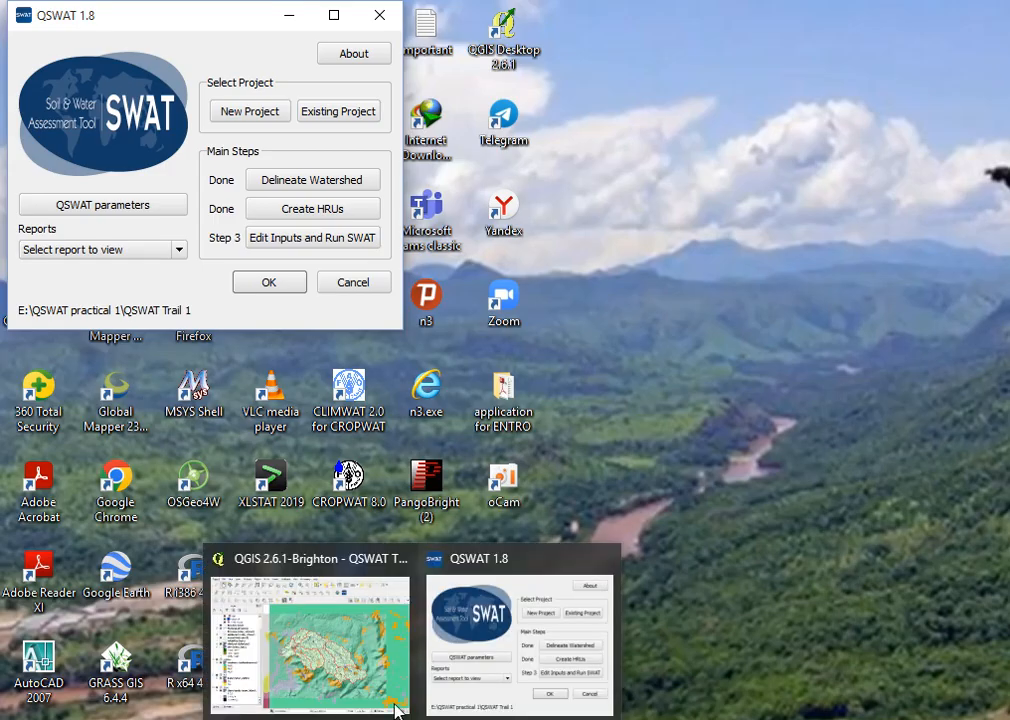
click(380, 655)
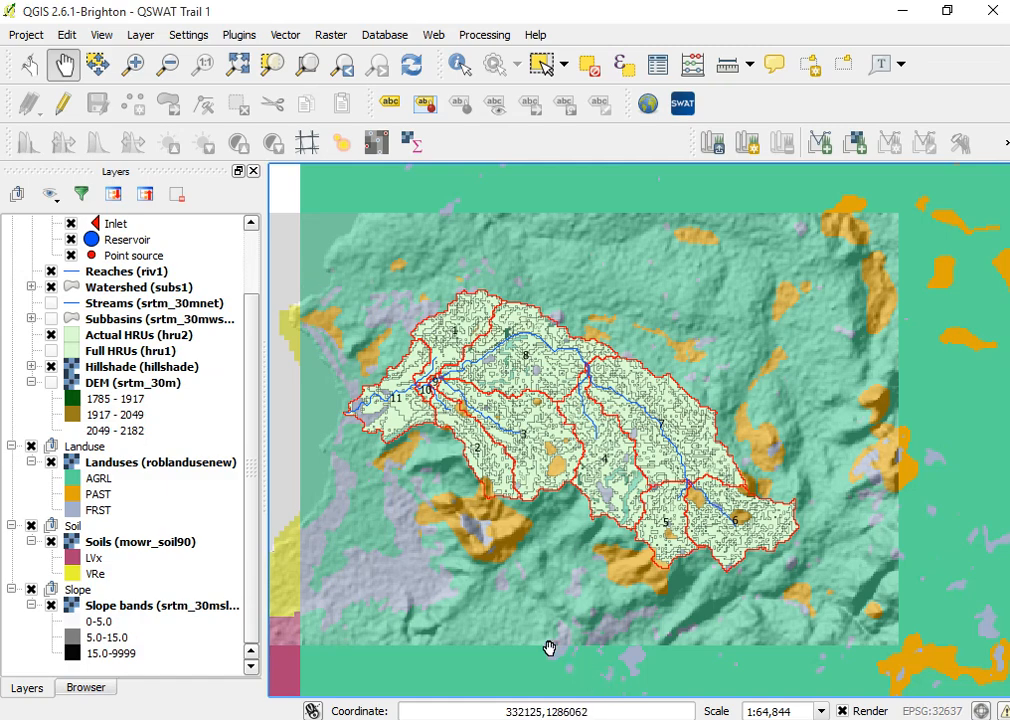
mouse_move(410, 718)
click(470, 670)
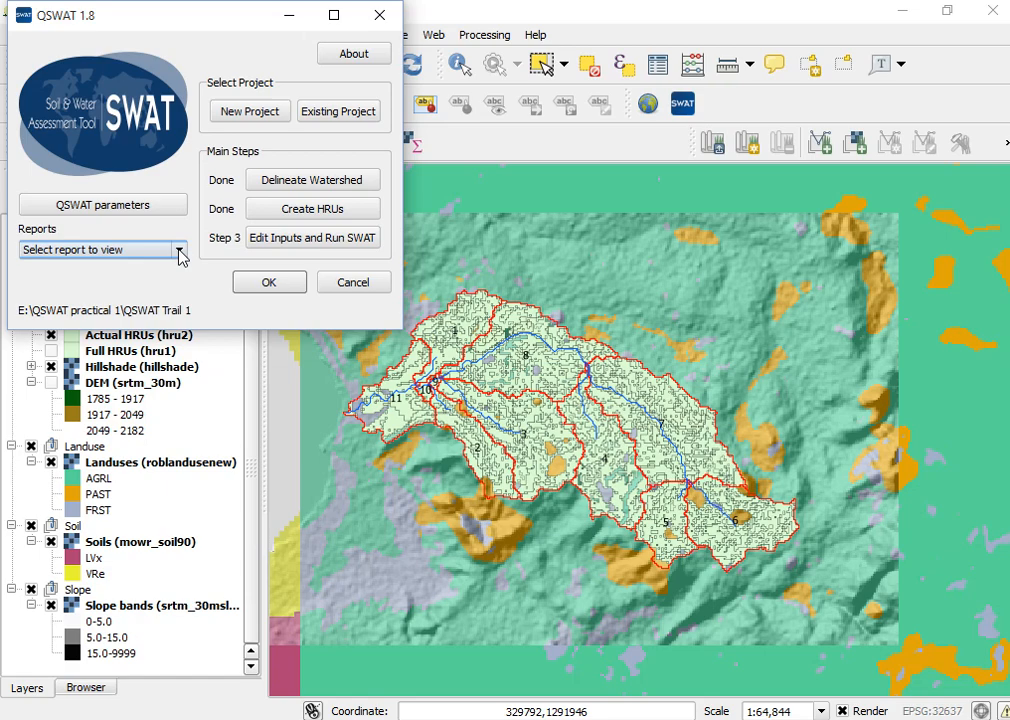
click(181, 255)
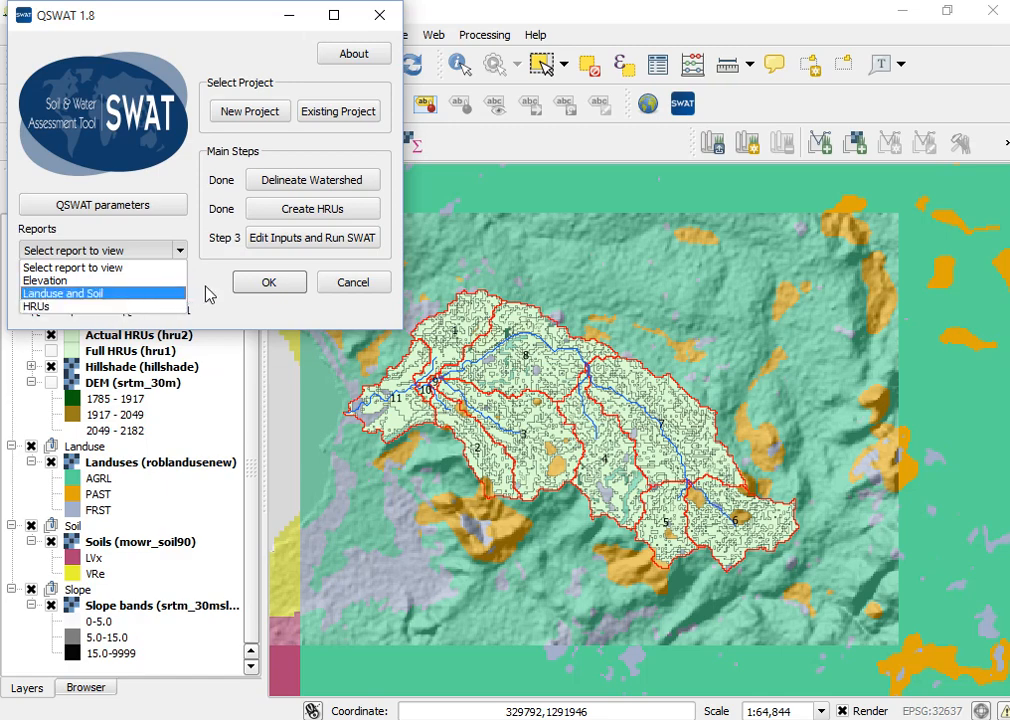
click(207, 292)
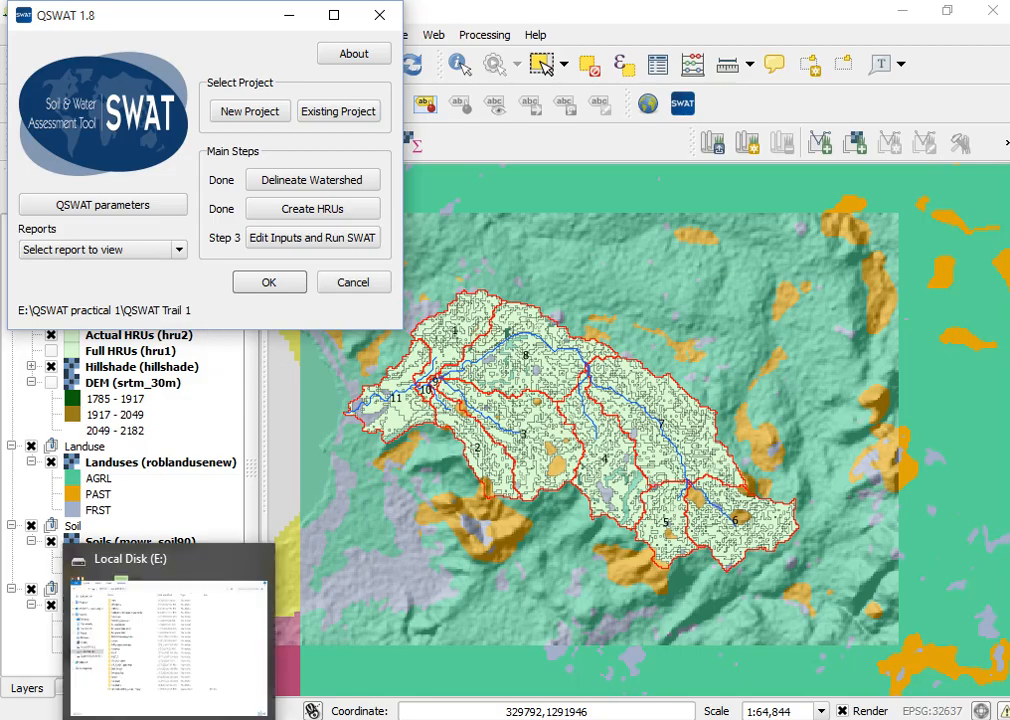
Step: Open the QSWATRef2012 database from the QSWAT practical 1\QSWAT Trail 1 folder on drive E in Access
click(185, 630)
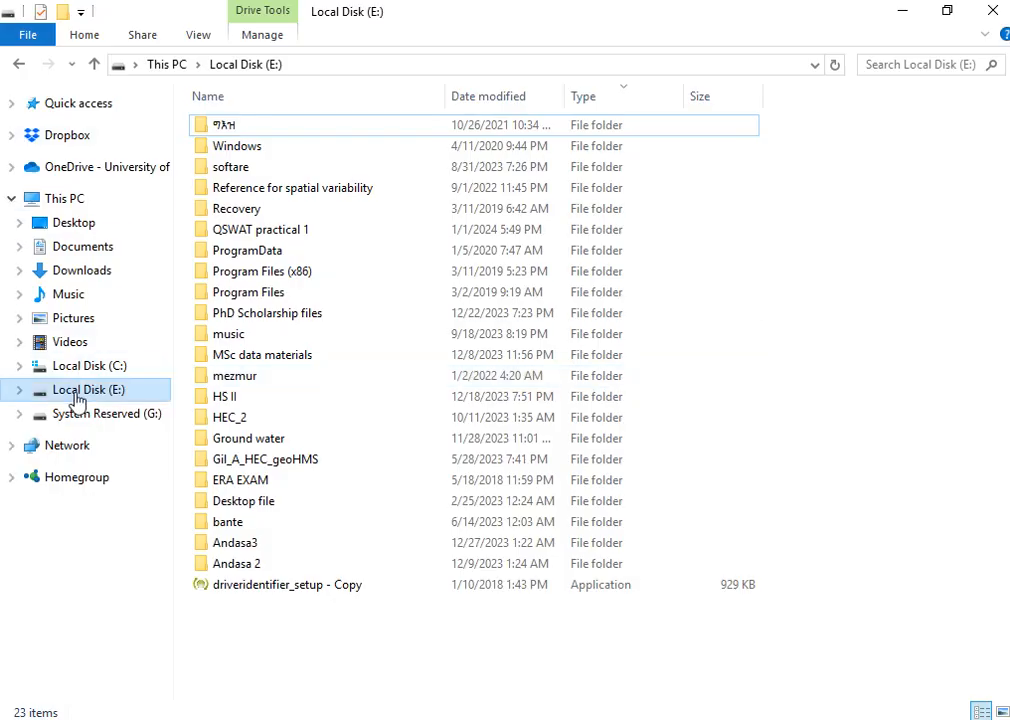
double_click(286, 231)
double_click(286, 128)
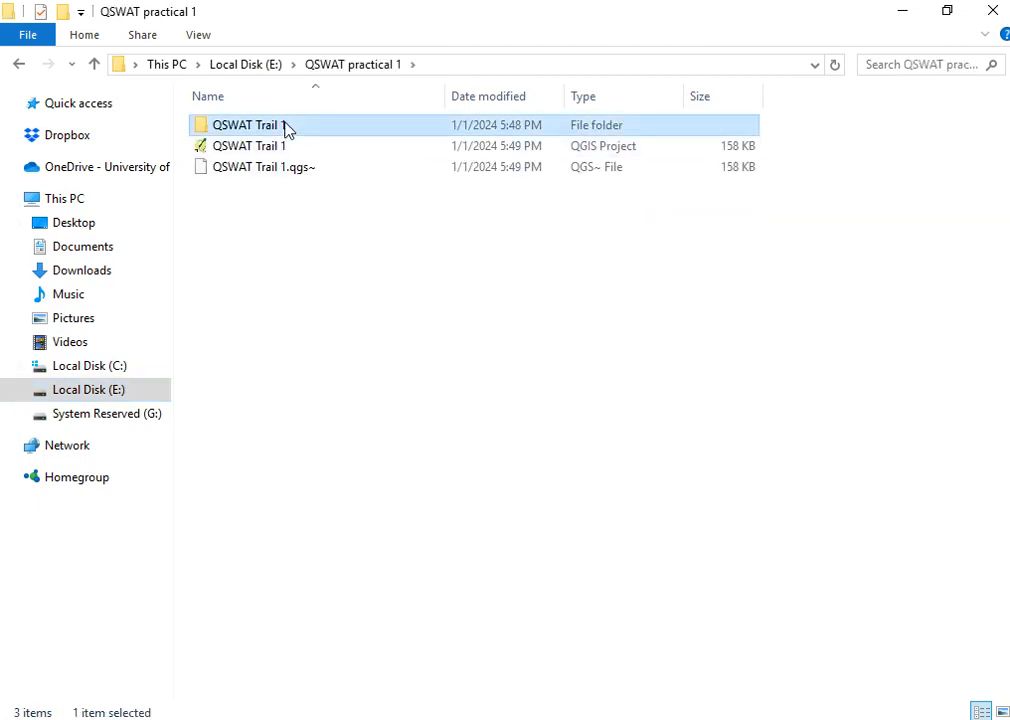
double_click(298, 210)
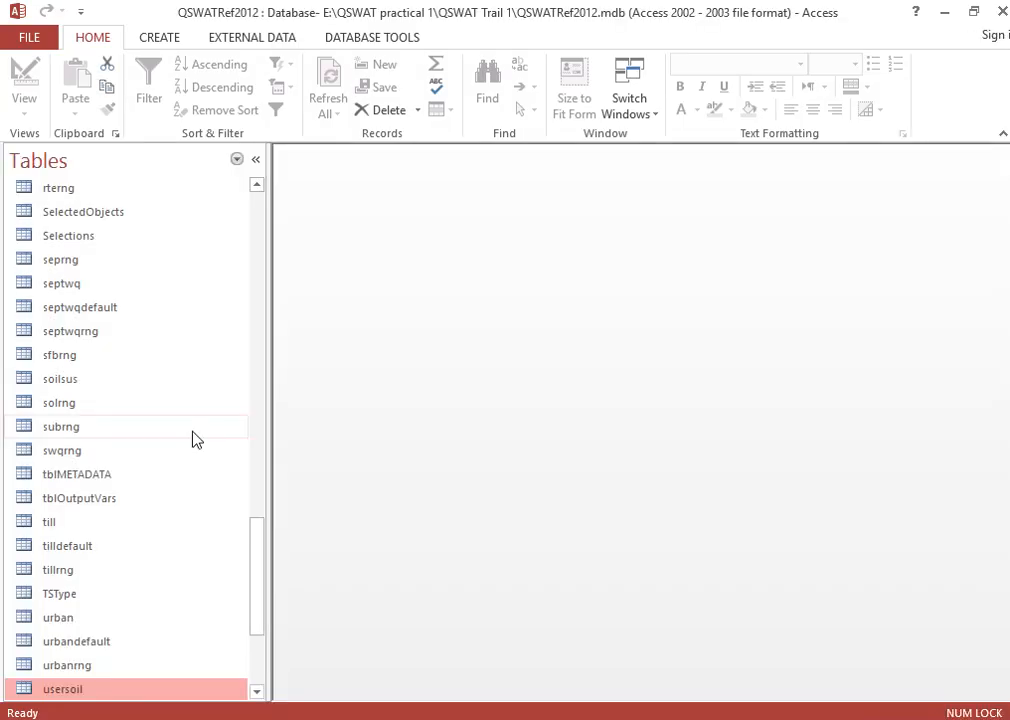
Step: Open the crop table and select the CPNM cell of the Water record
click(89, 478)
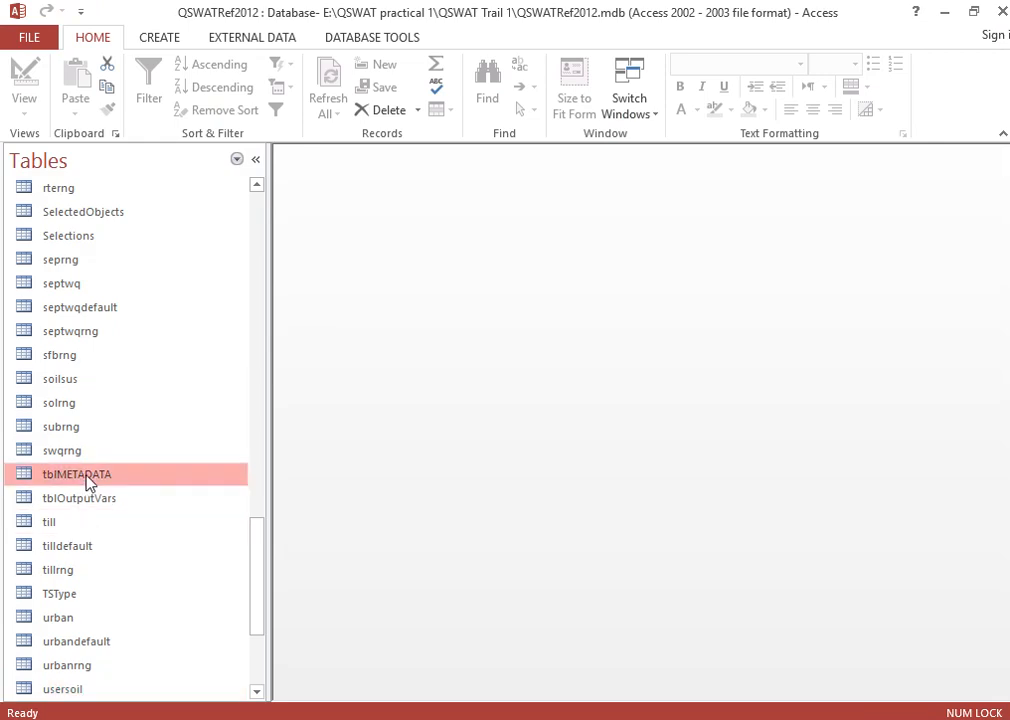
key(c)
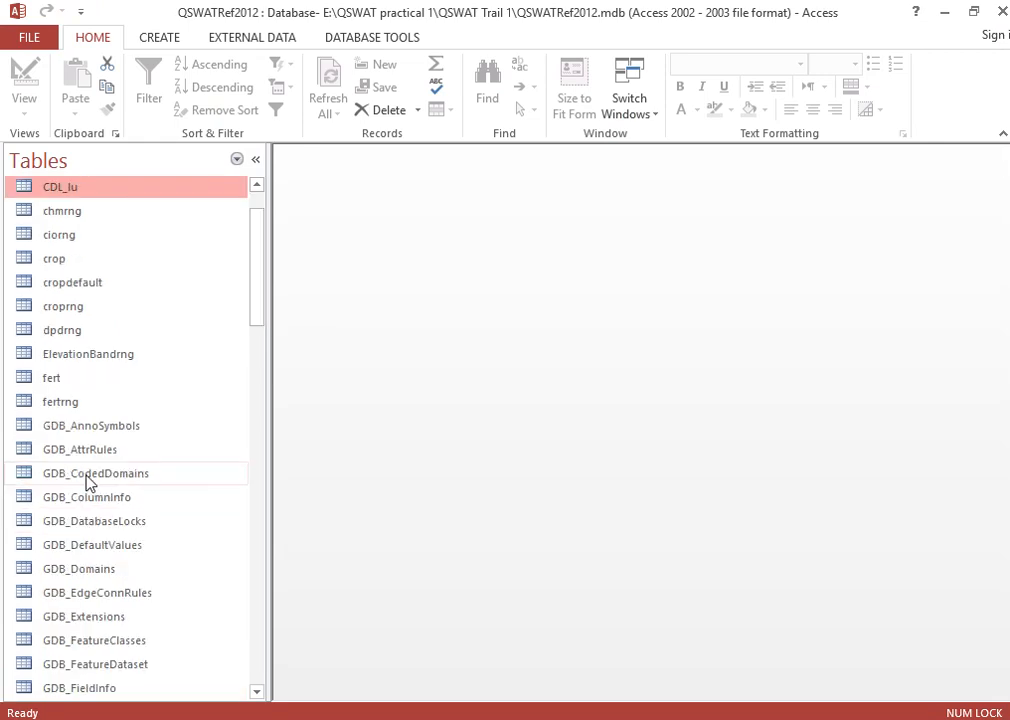
click(61, 261)
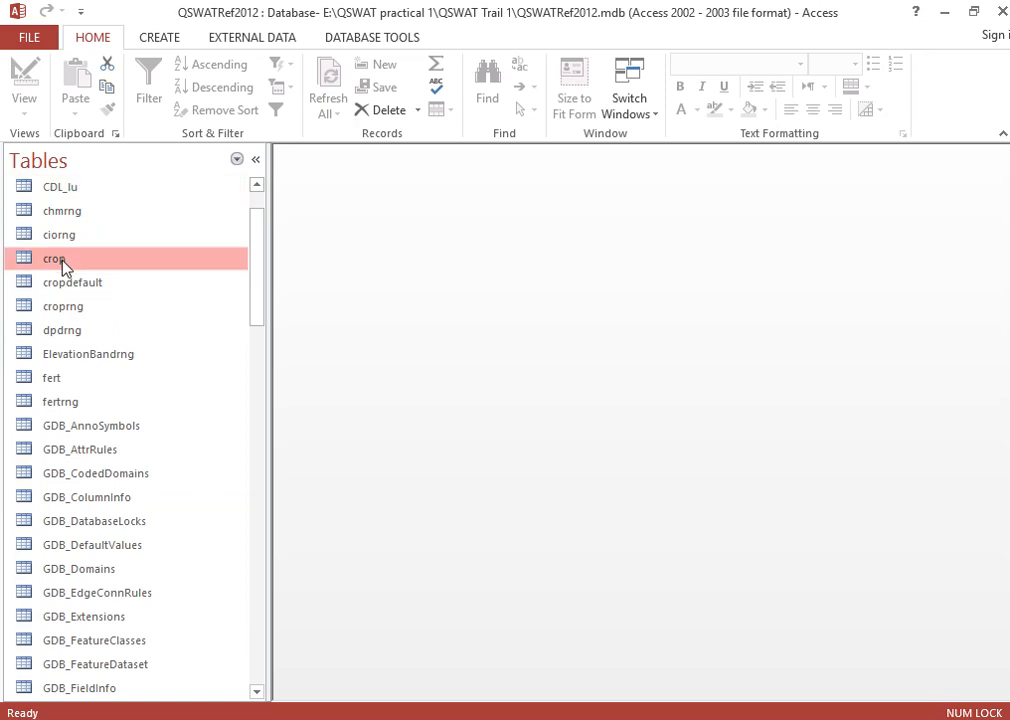
key(Return)
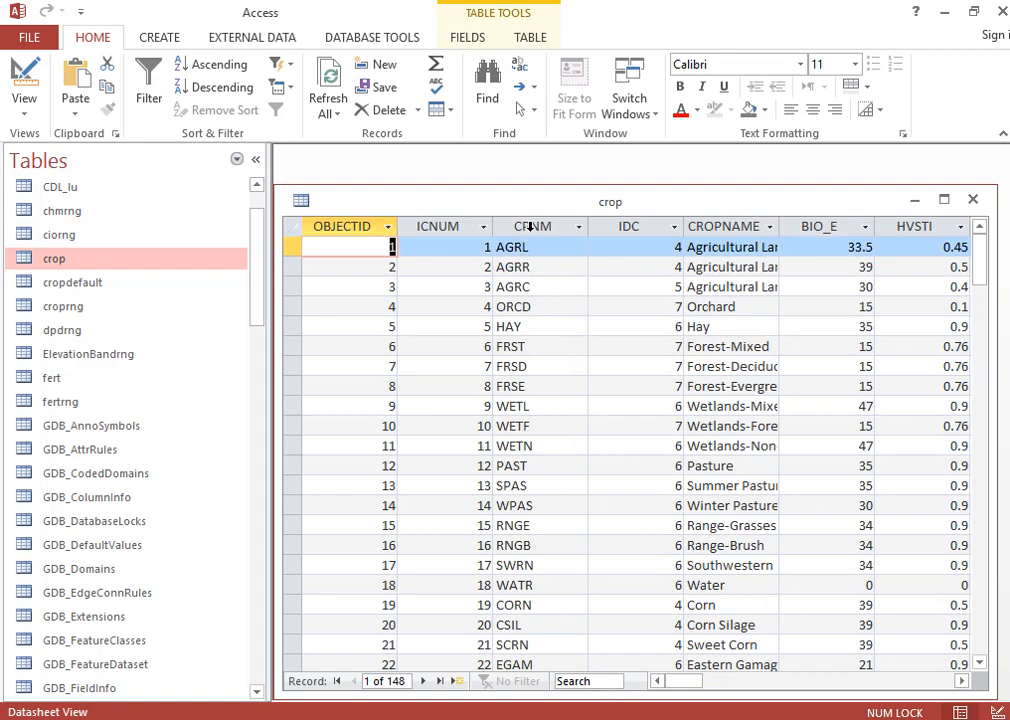
click(540, 587)
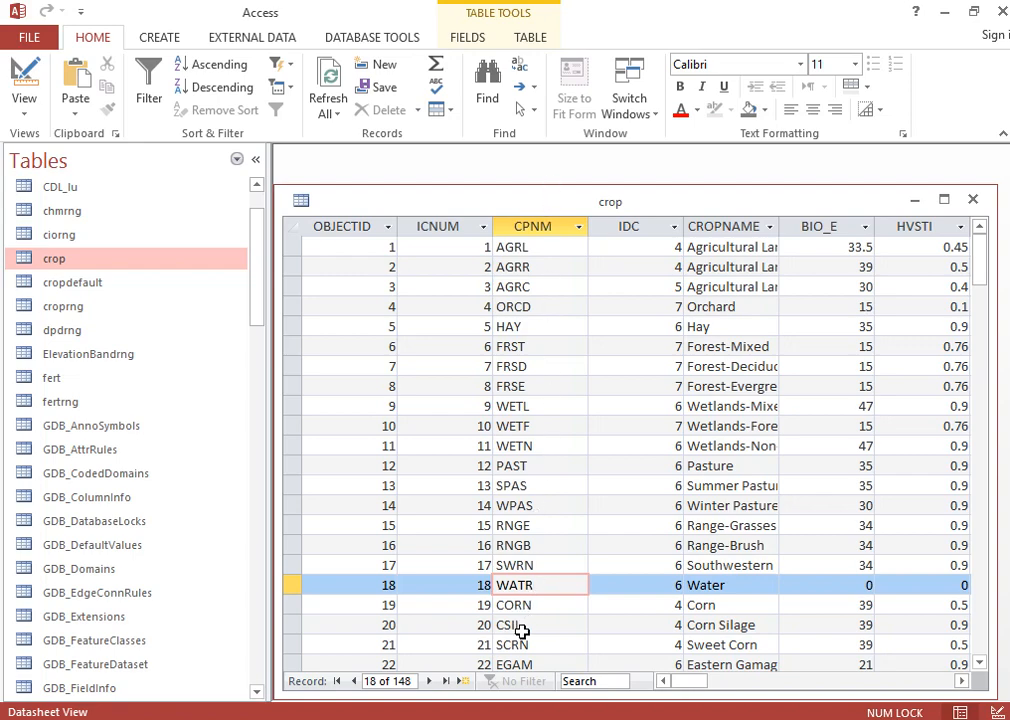
Step: Filter the crop table's CROPNAME column to show only SHRUBLAND
click(769, 228)
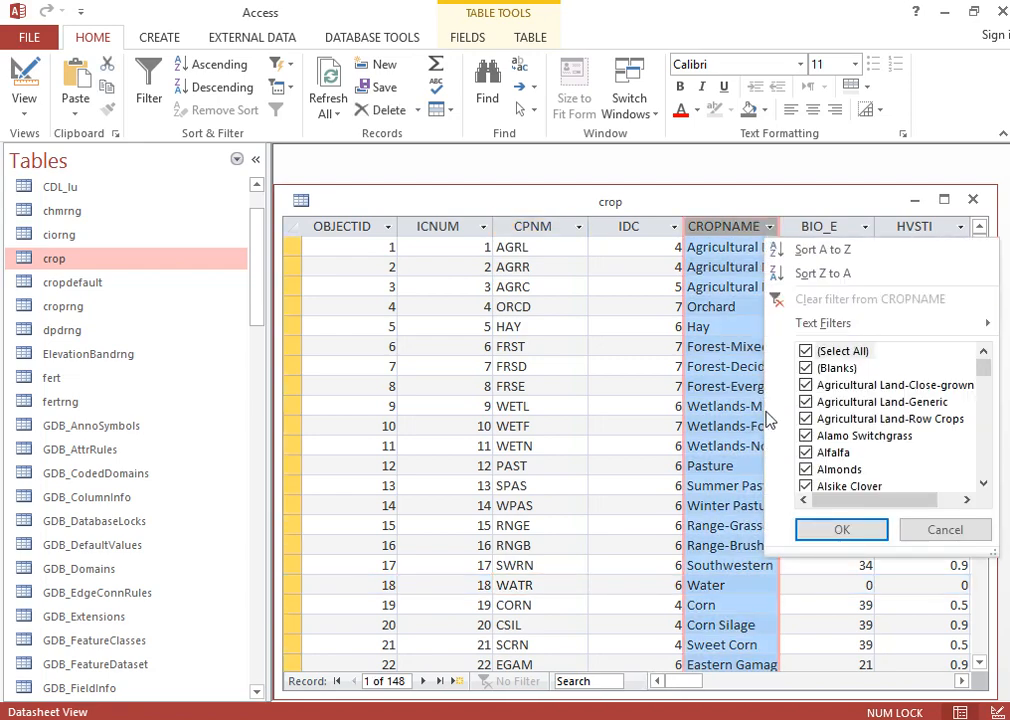
click(807, 352)
scroll(890, 440, down, 3)
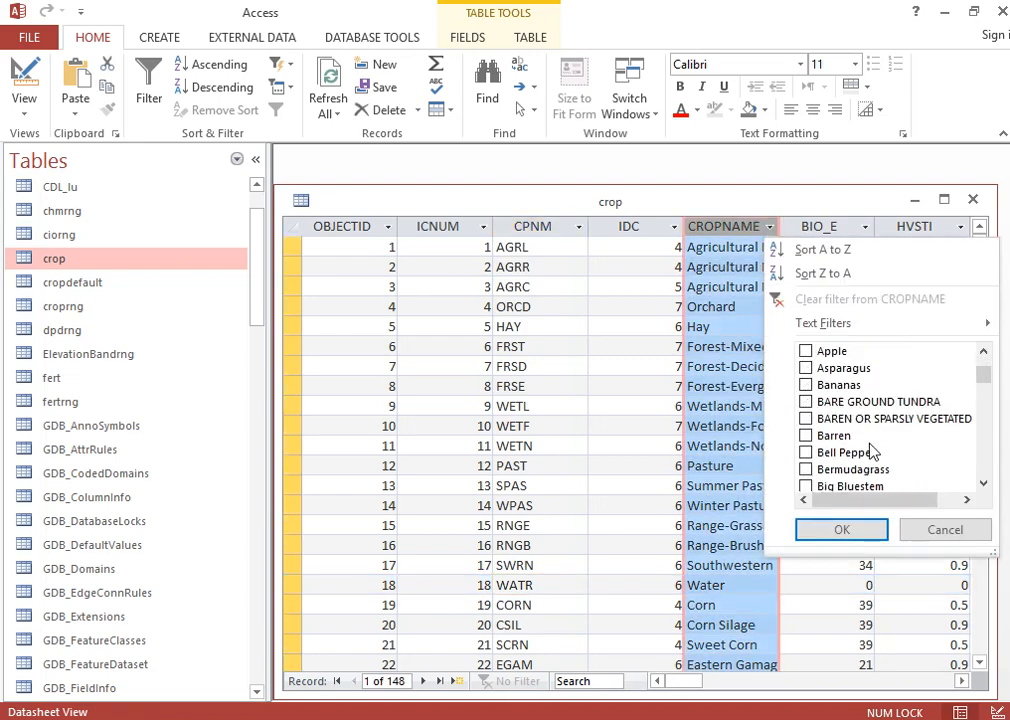
scroll(865, 455, down, 15)
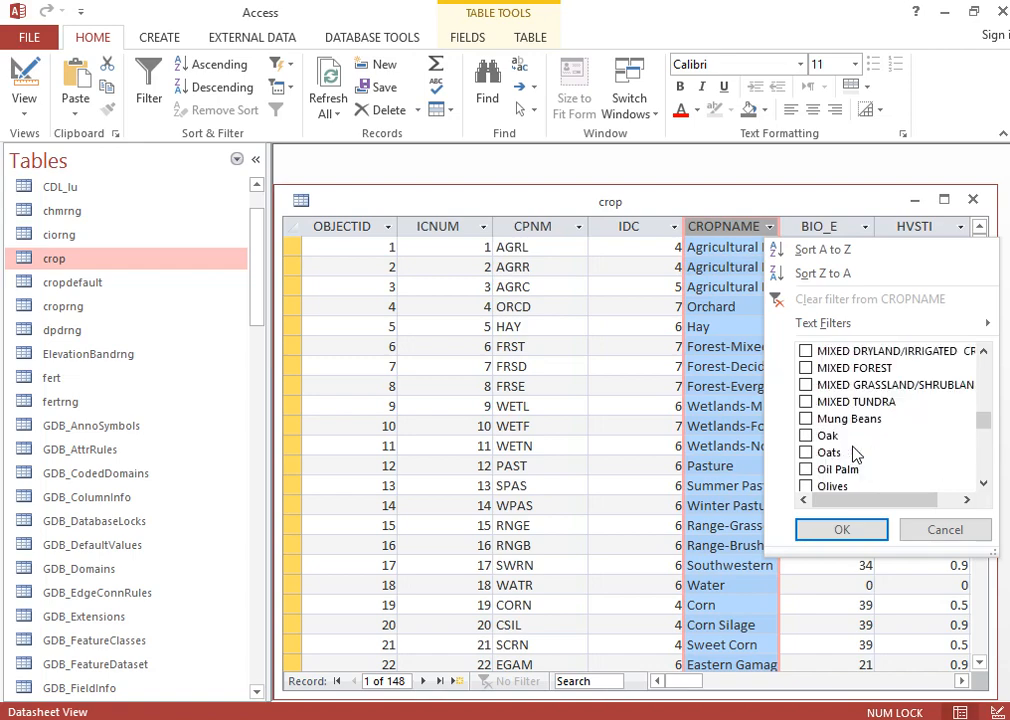
scroll(855, 455, down, 8)
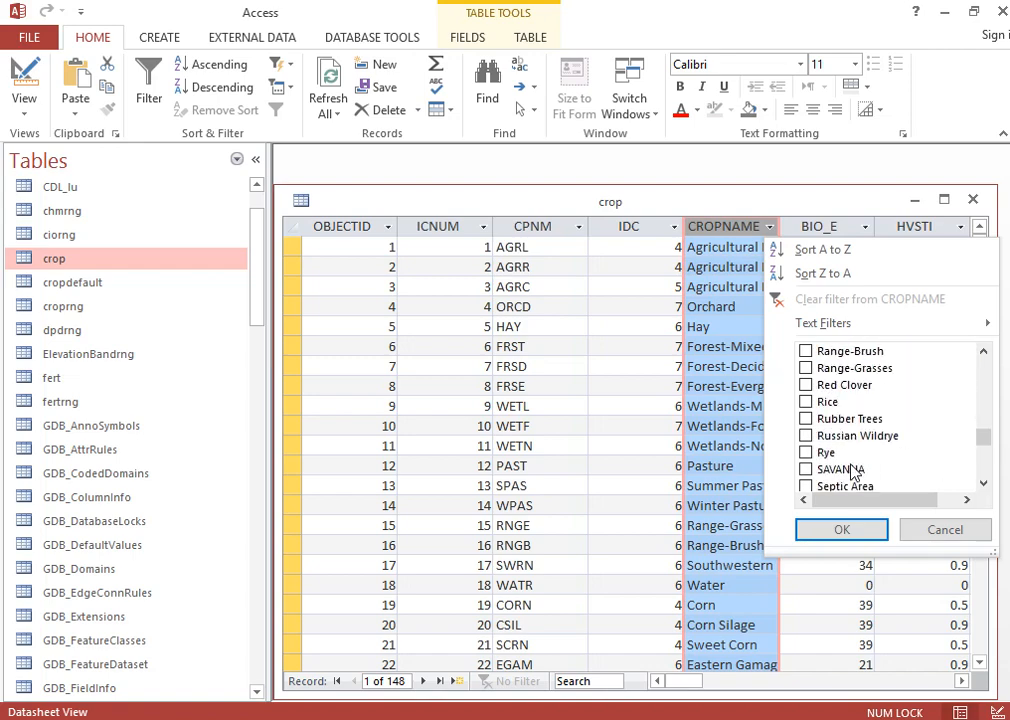
scroll(853, 470, down, 10)
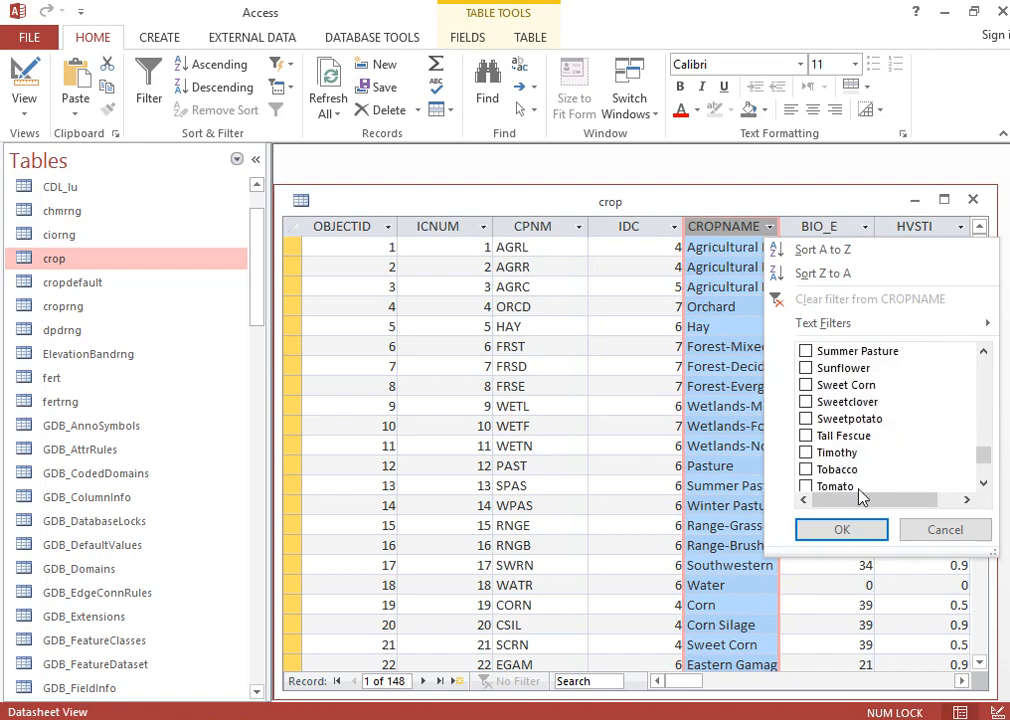
scroll(857, 460, down, 2)
scroll(856, 460, up, 6)
scroll(855, 460, up, 2)
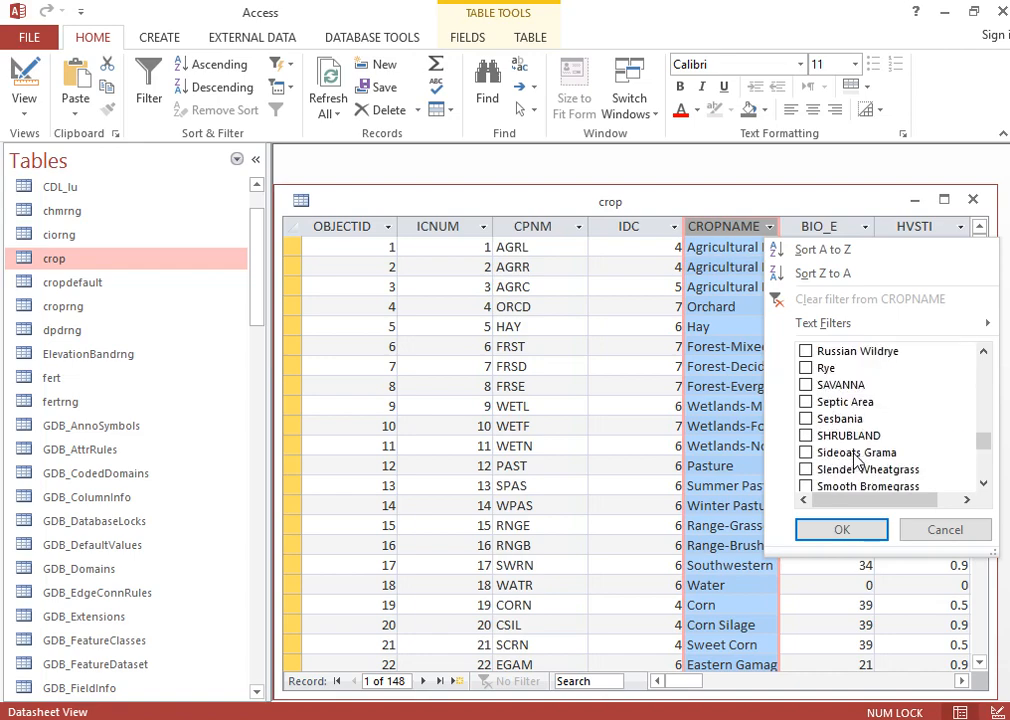
click(842, 436)
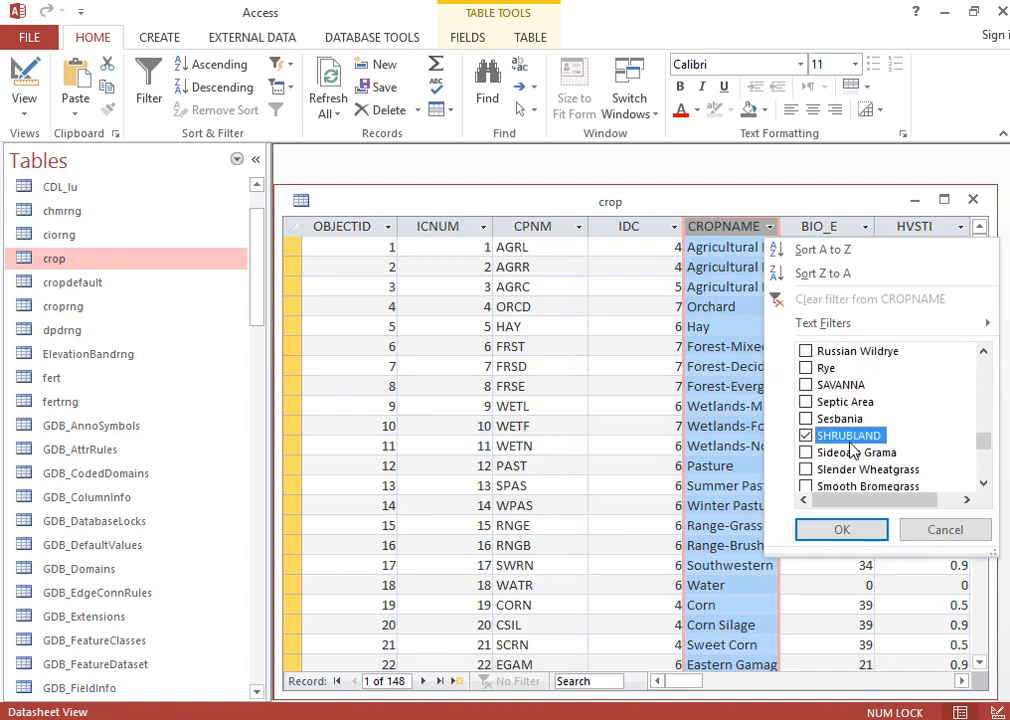
click(843, 531)
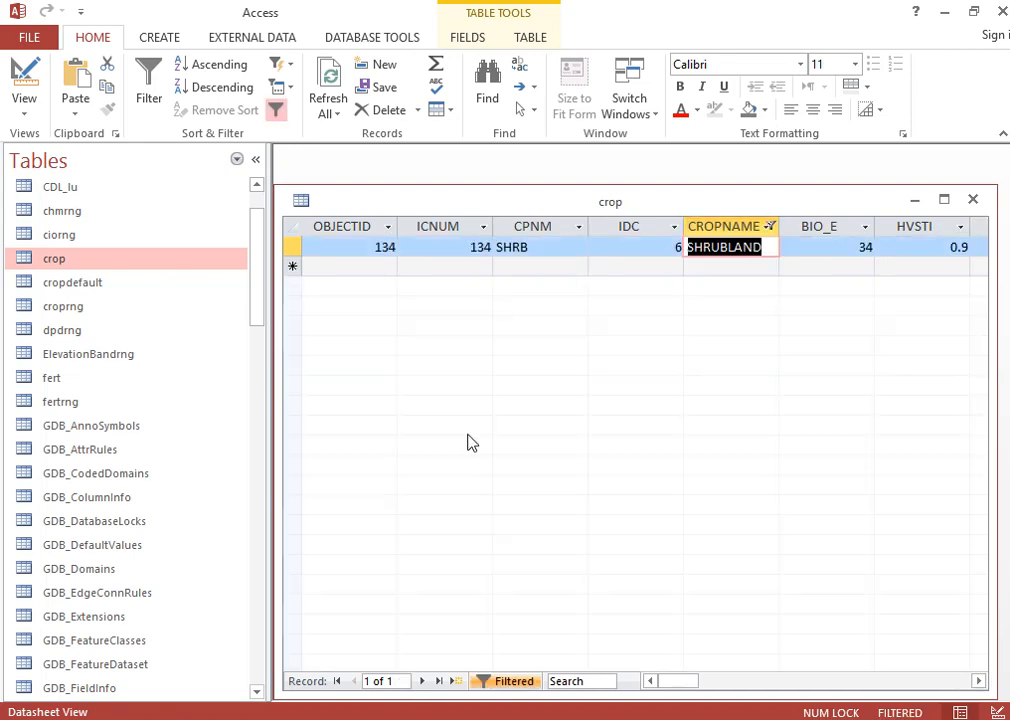
Step: Check the SHRUBLAND record's ID and CPNM code, and copy the whole record
click(327, 249)
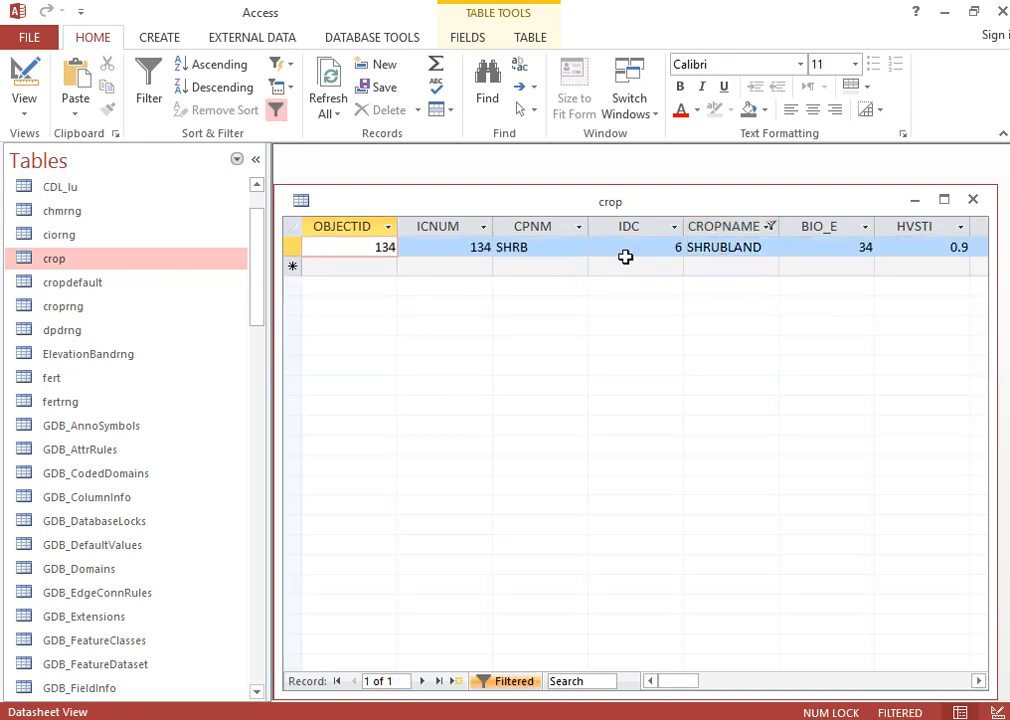
click(532, 249)
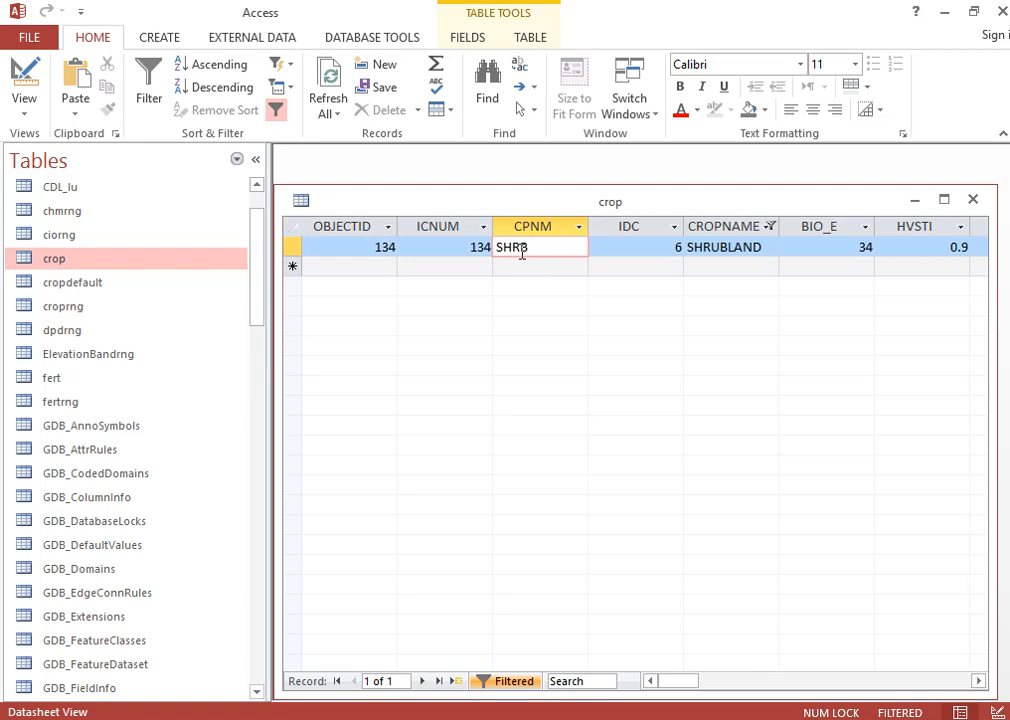
drag(525, 250, 497, 255)
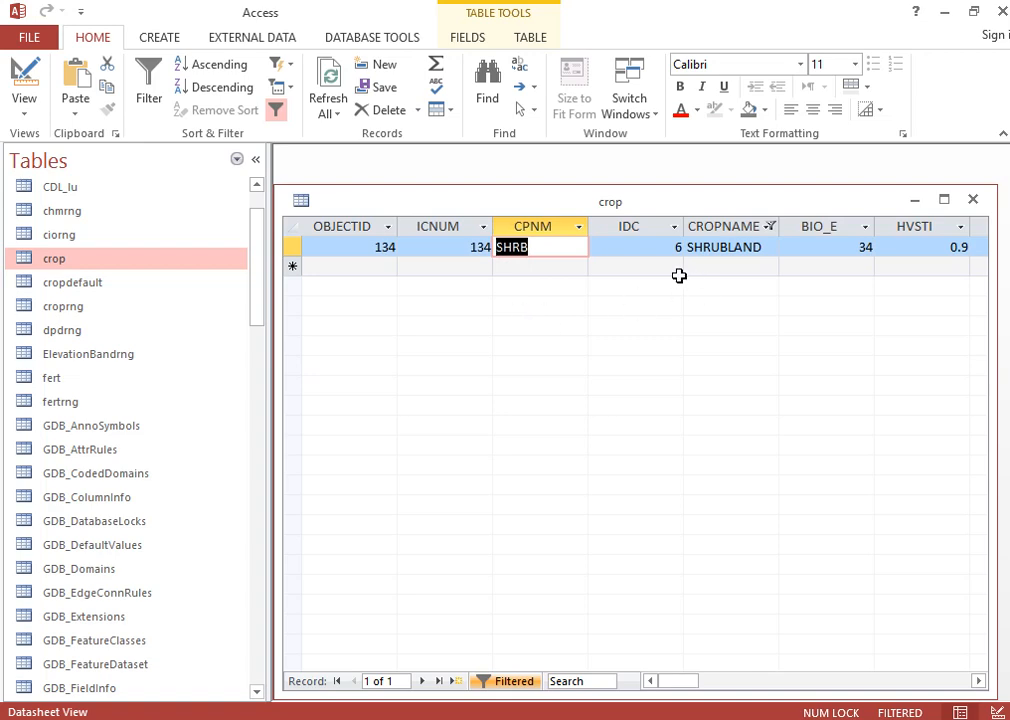
click(557, 248)
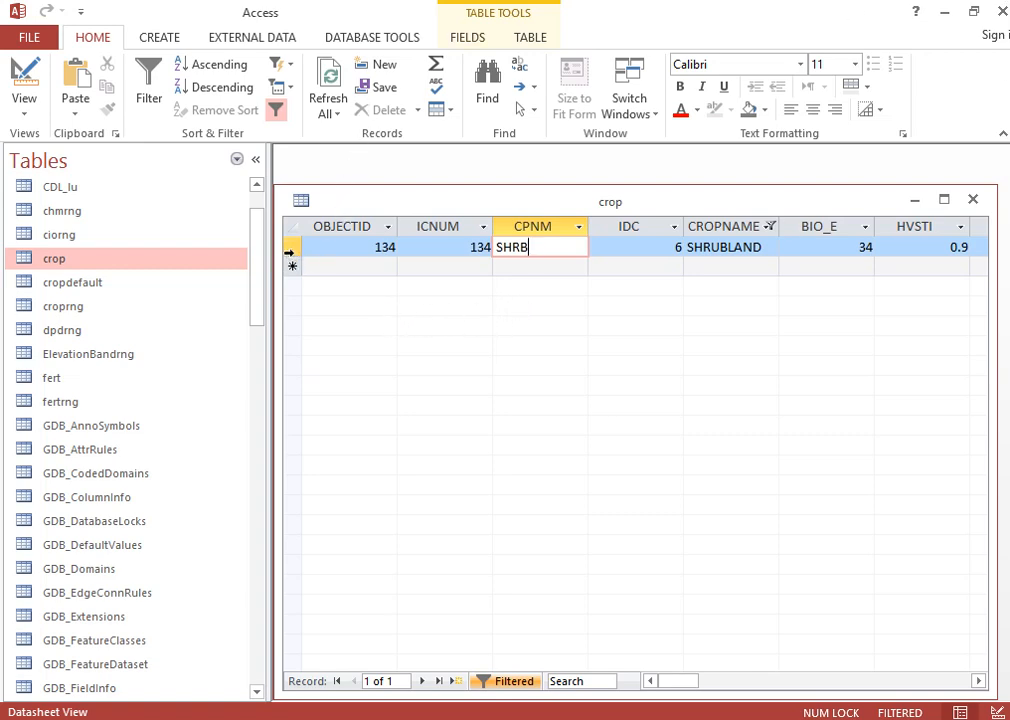
click(290, 251)
right_click(290, 252)
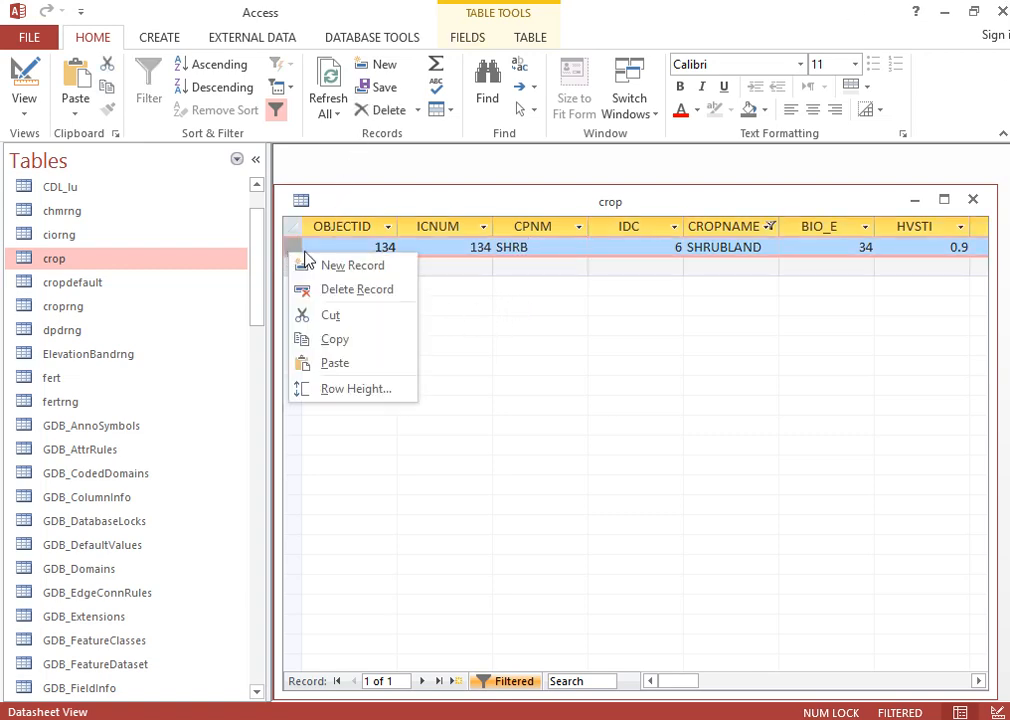
click(360, 344)
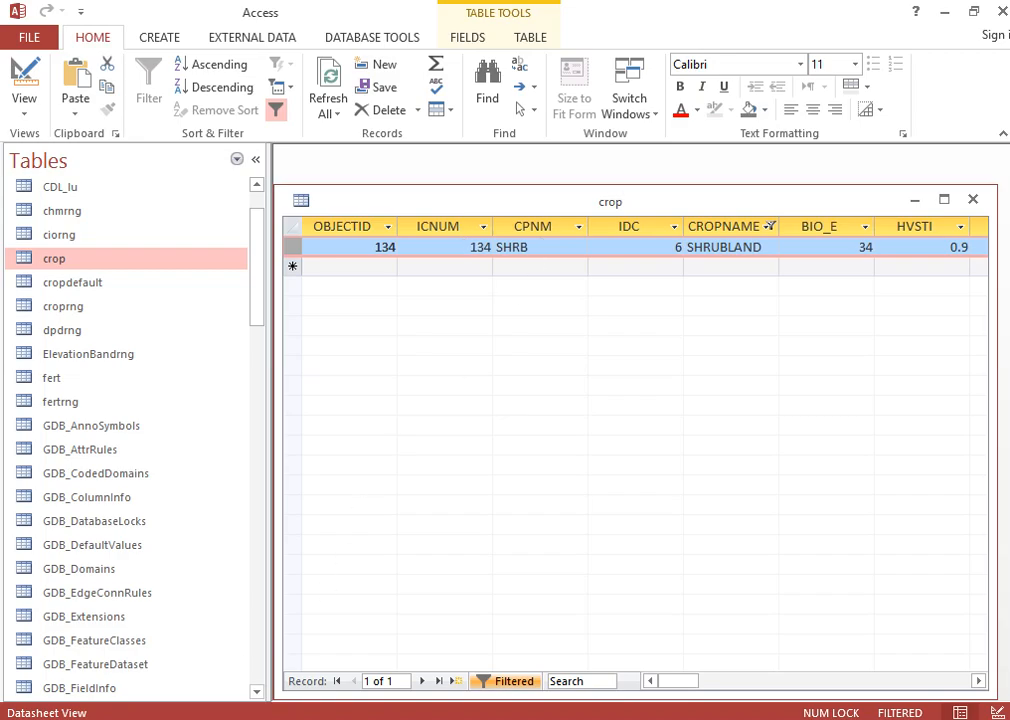
Step: Switch to File Explorer and open the SWAT2012 database from the Andasa 2 folder on drive E
click(216, 676)
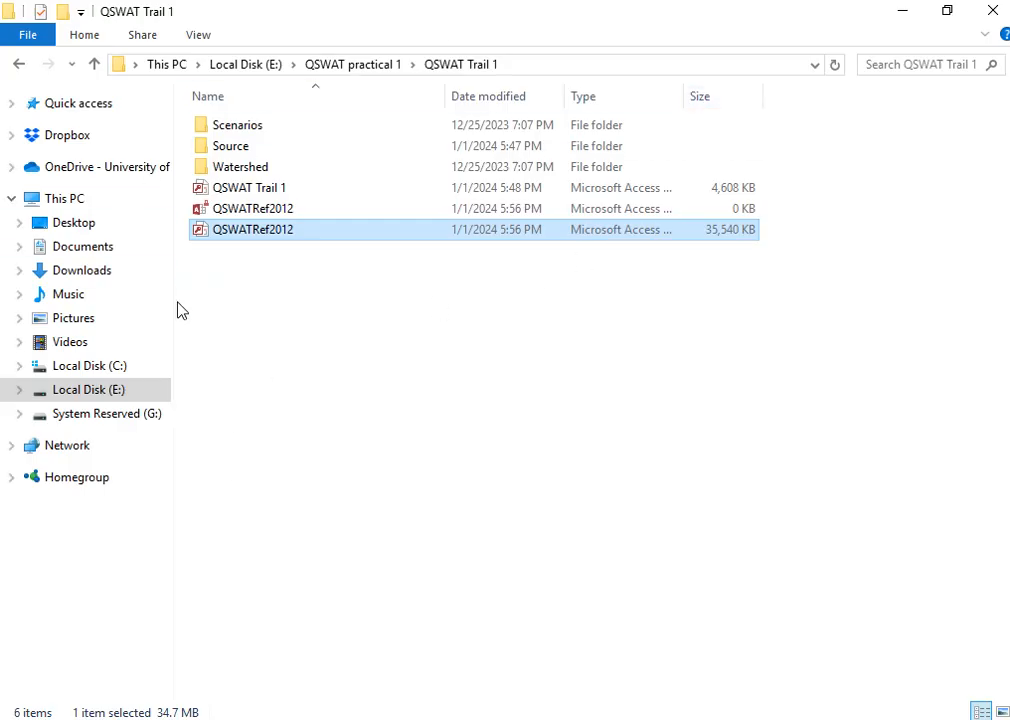
click(153, 393)
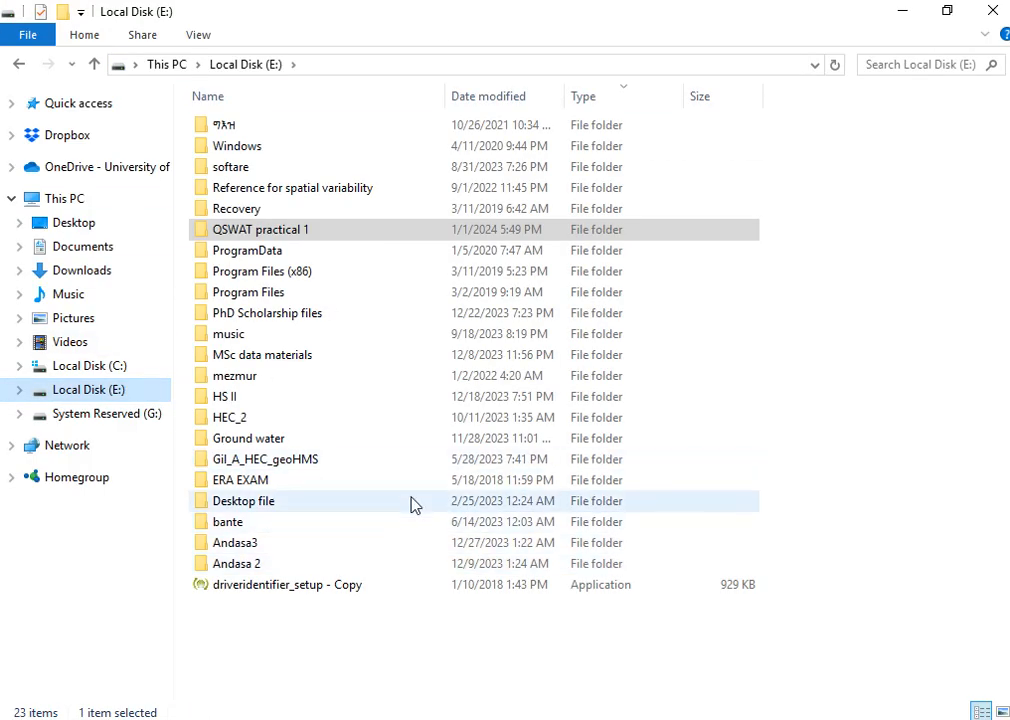
double_click(274, 567)
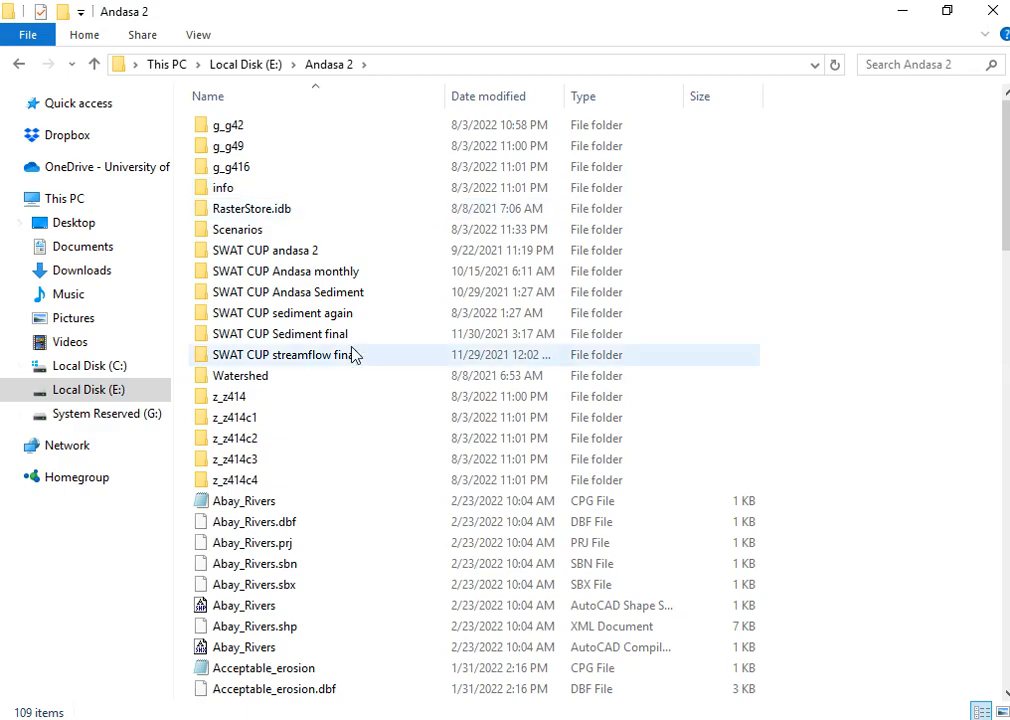
scroll(372, 572, down, 13)
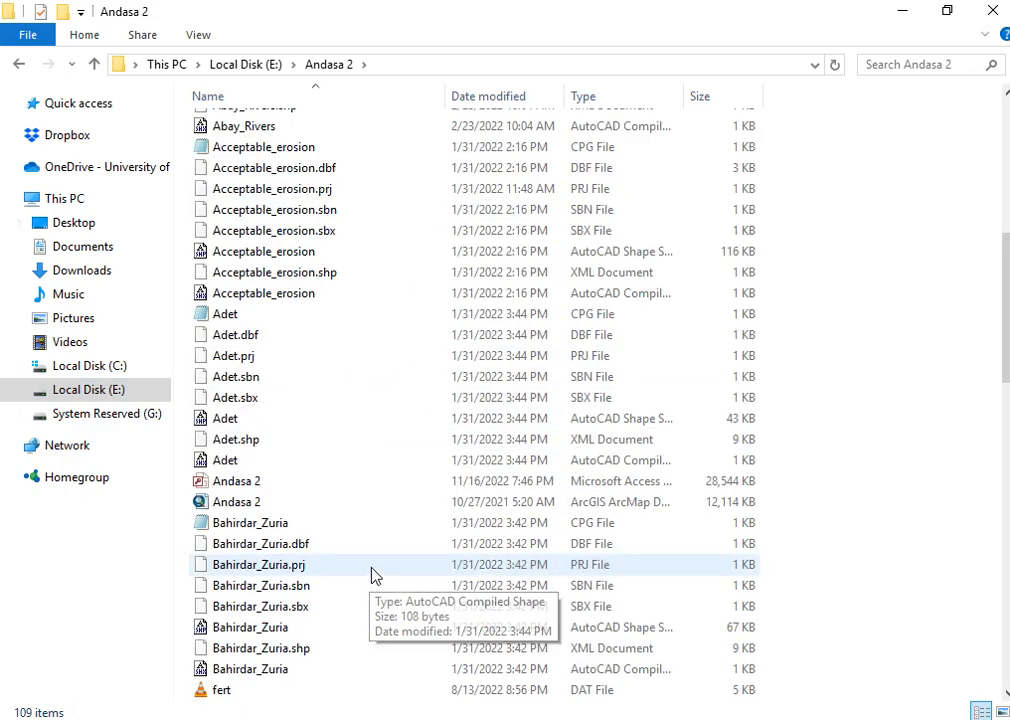
scroll(372, 572, down, 10)
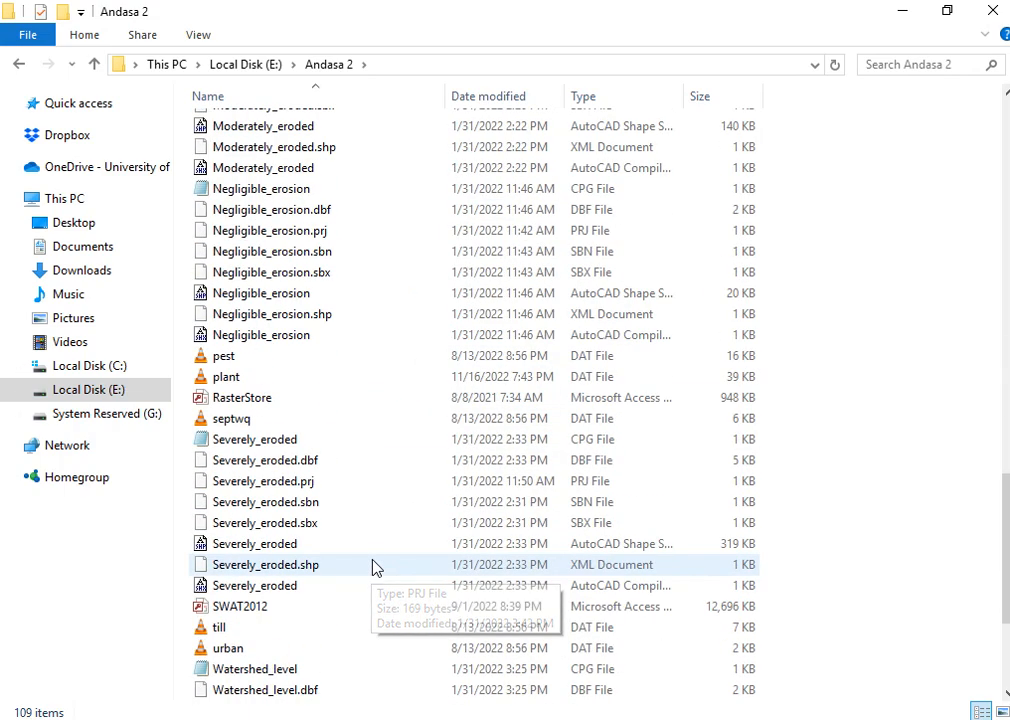
double_click(313, 607)
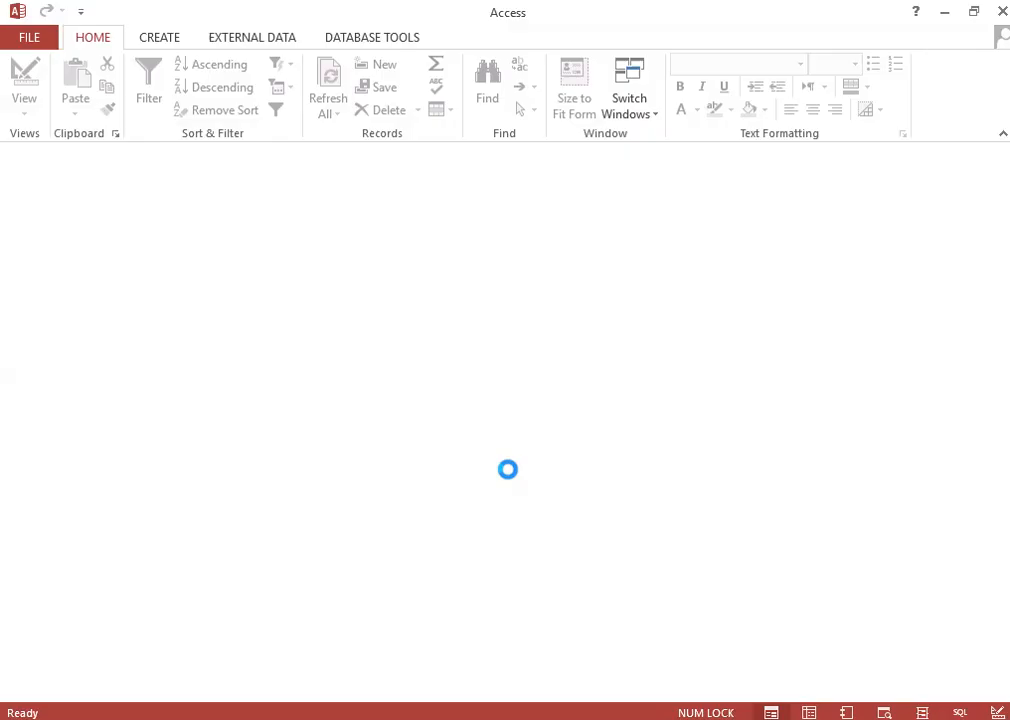
Step: Open the crop table of the SWAT2012 database and look over its records
click(84, 386)
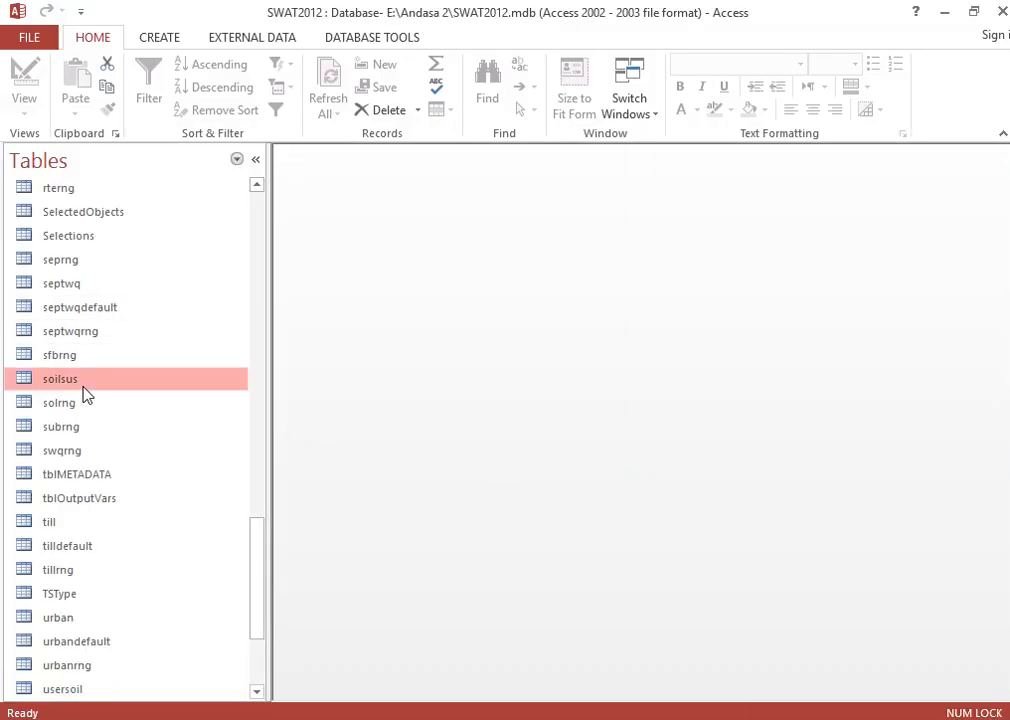
key(Home)
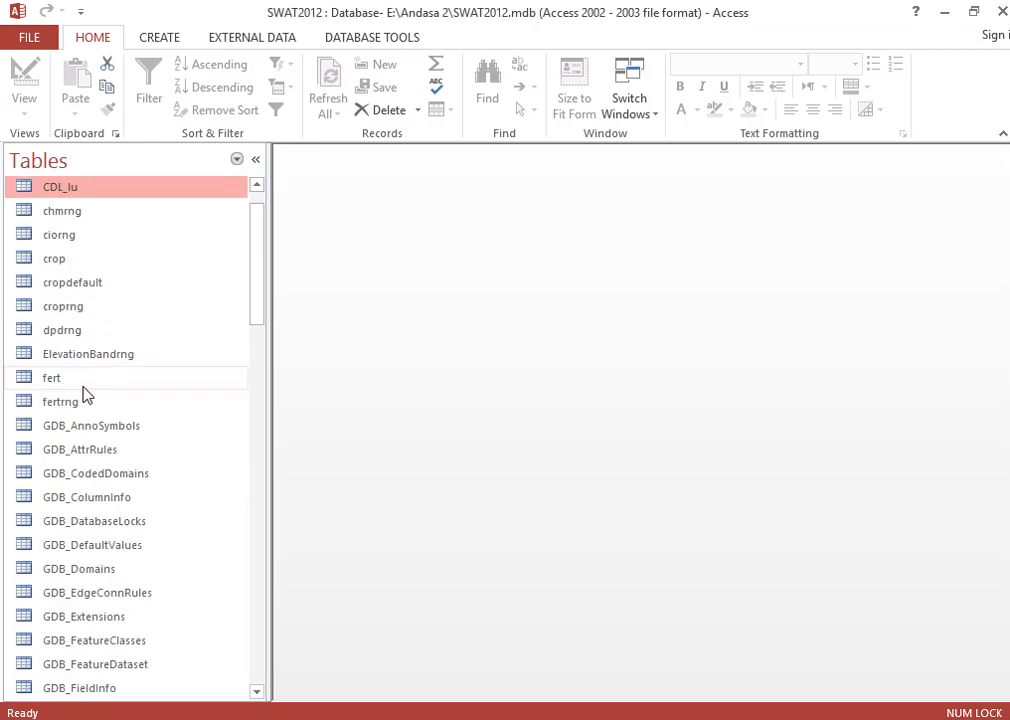
double_click(54, 260)
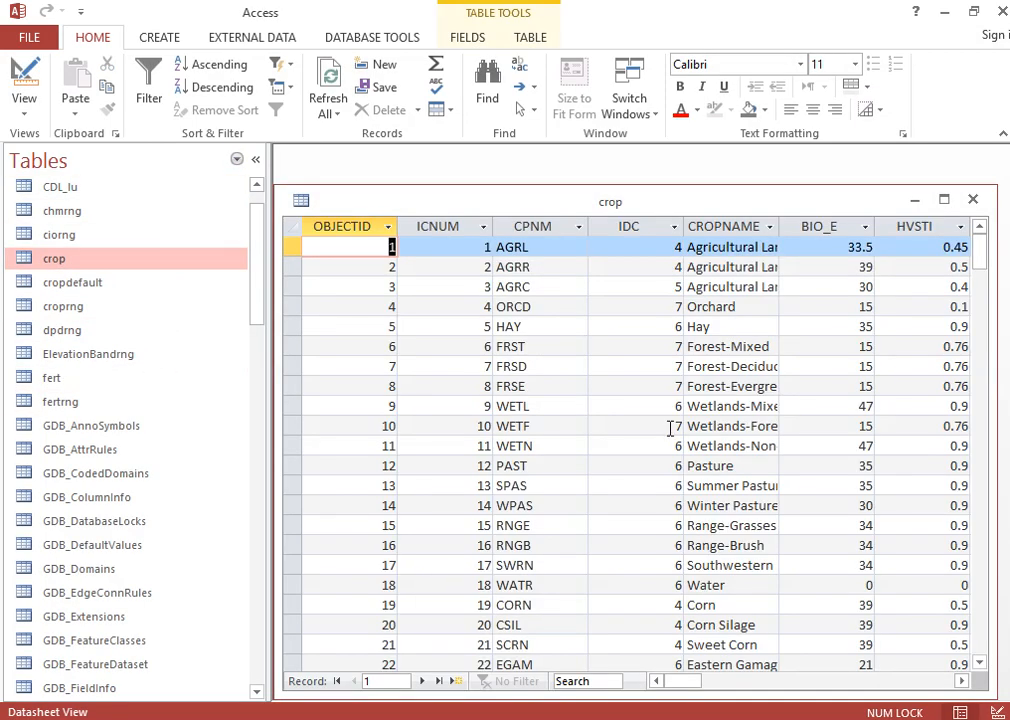
scroll(674, 429, down, 10)
scroll(628, 420, up, 10)
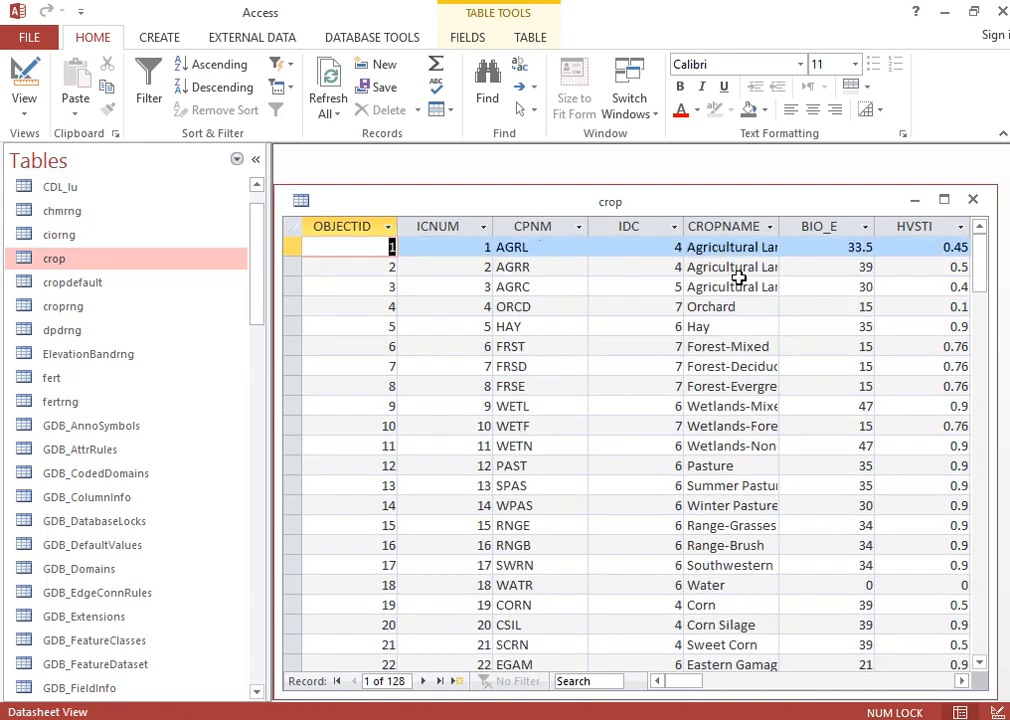
Step: Filter the SWAT2012 crop table's CROPNAME column to show only the SHRUBLAND record
click(772, 233)
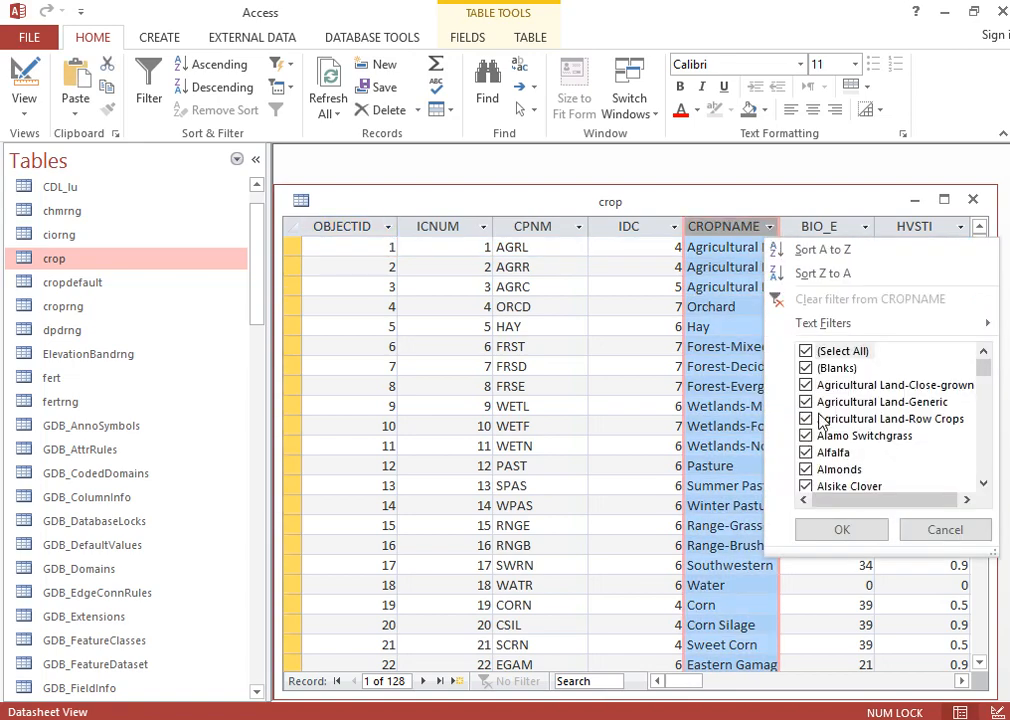
click(806, 351)
drag(984, 370, 995, 505)
scroll(854, 482, up, 15)
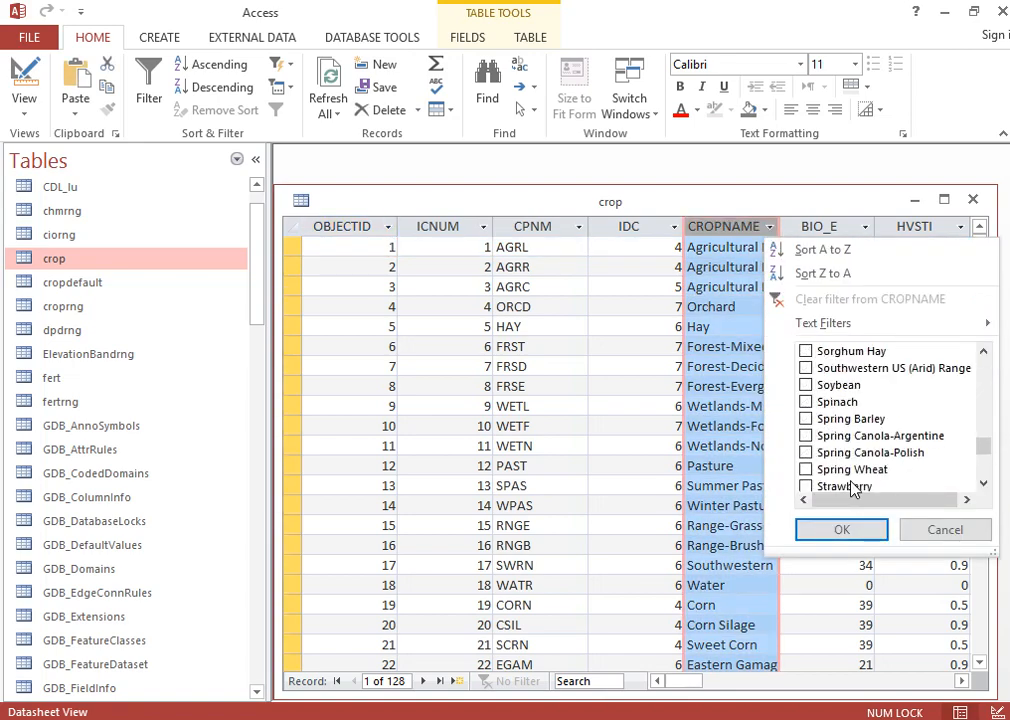
scroll(854, 478, up, 15)
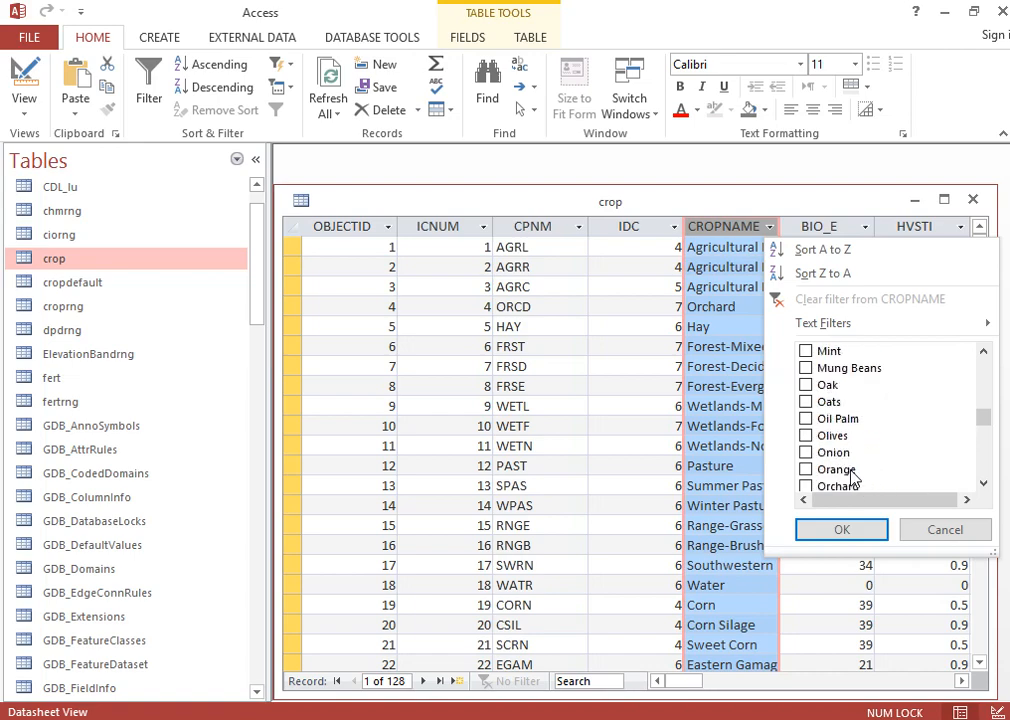
scroll(854, 478, up, 10)
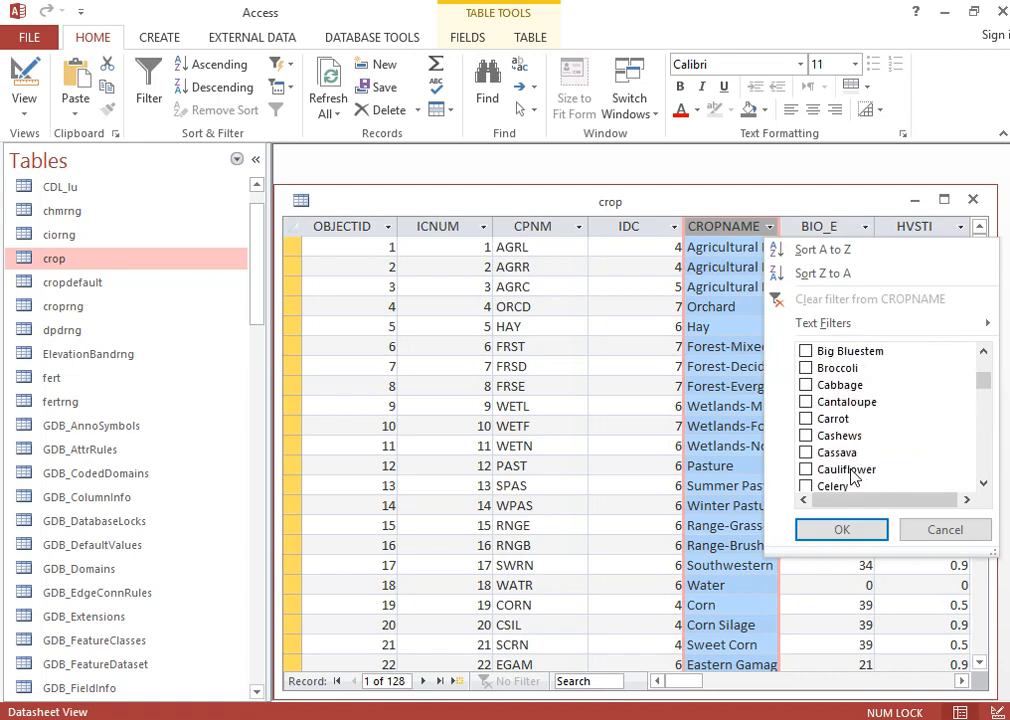
scroll(855, 477, down, 20)
scroll(855, 477, down, 15)
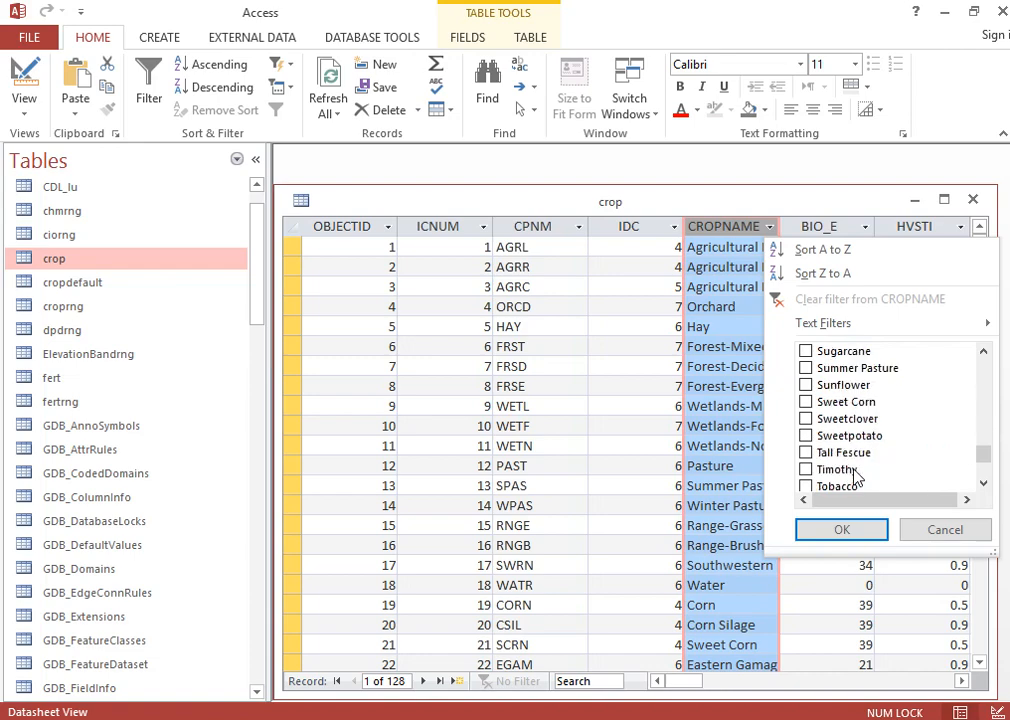
scroll(857, 486, down, 2)
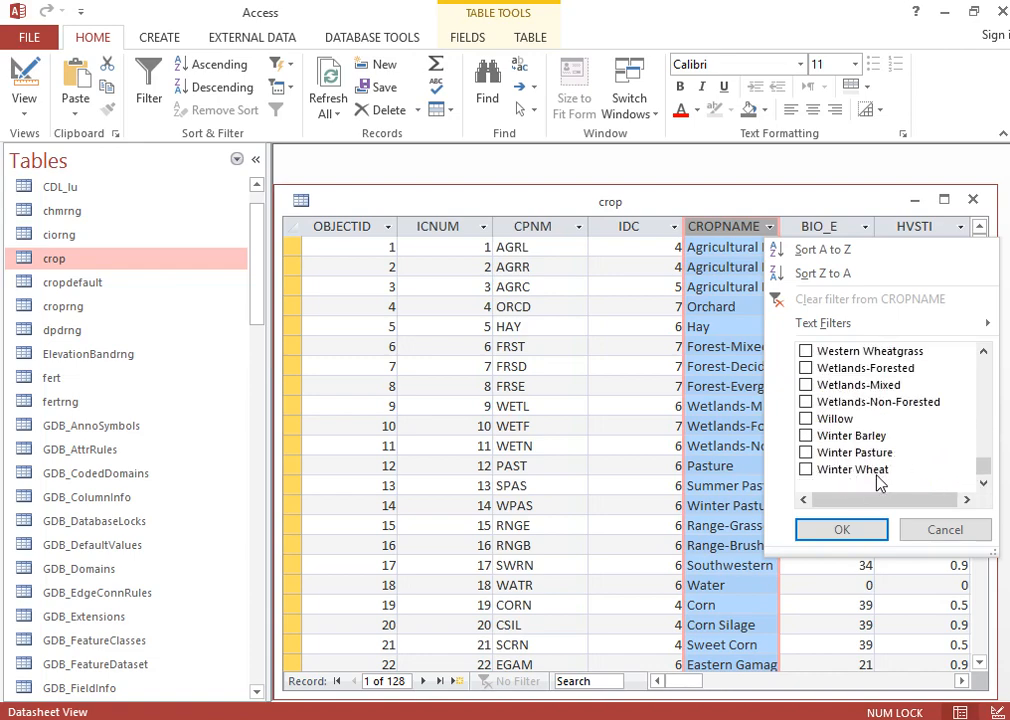
scroll(855, 477, up, 2)
scroll(852, 477, up, 8)
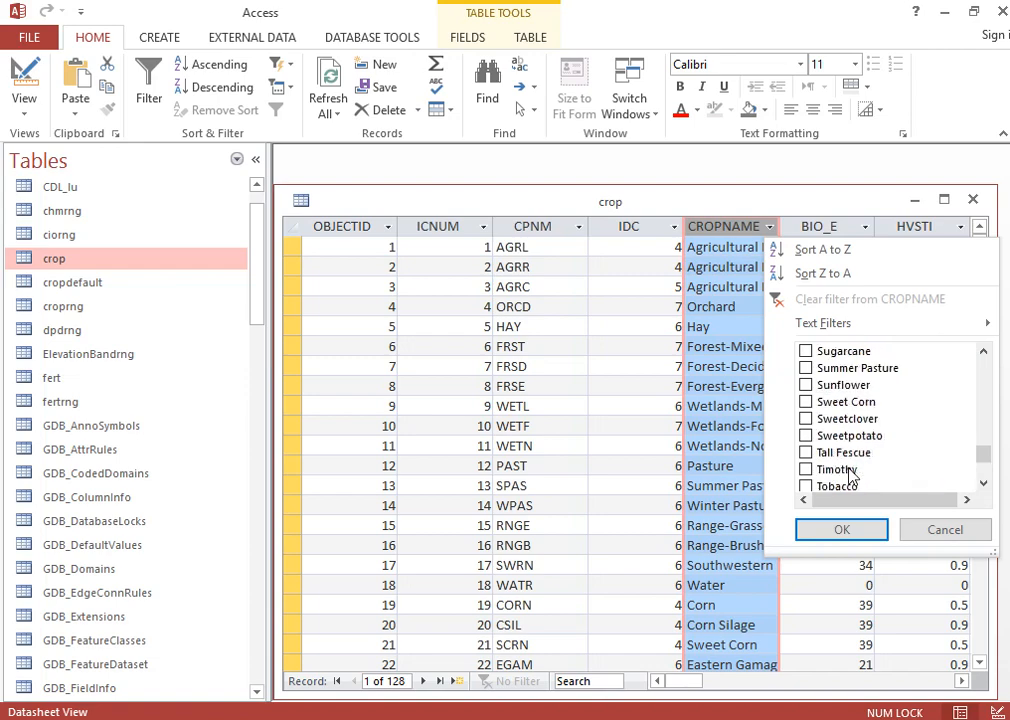
scroll(850, 477, up, 2)
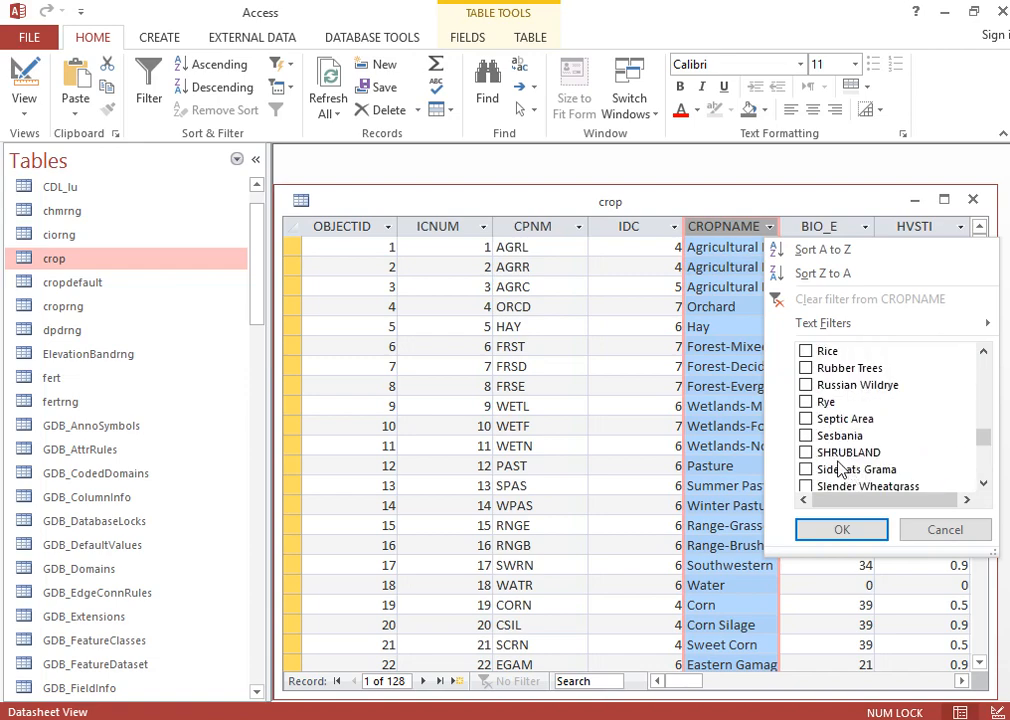
click(838, 452)
click(840, 531)
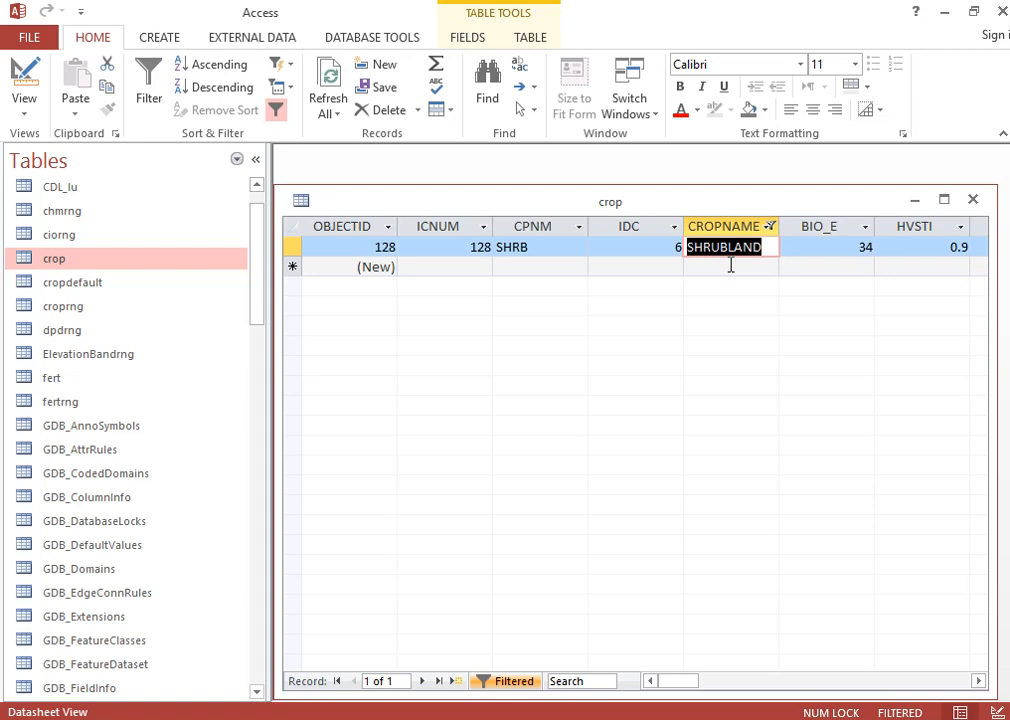
Step: Close both Access databases without saving the crop tables' design changes, dismiss the clipboard prompt, and close the Andasa 2 folder window
click(998, 12)
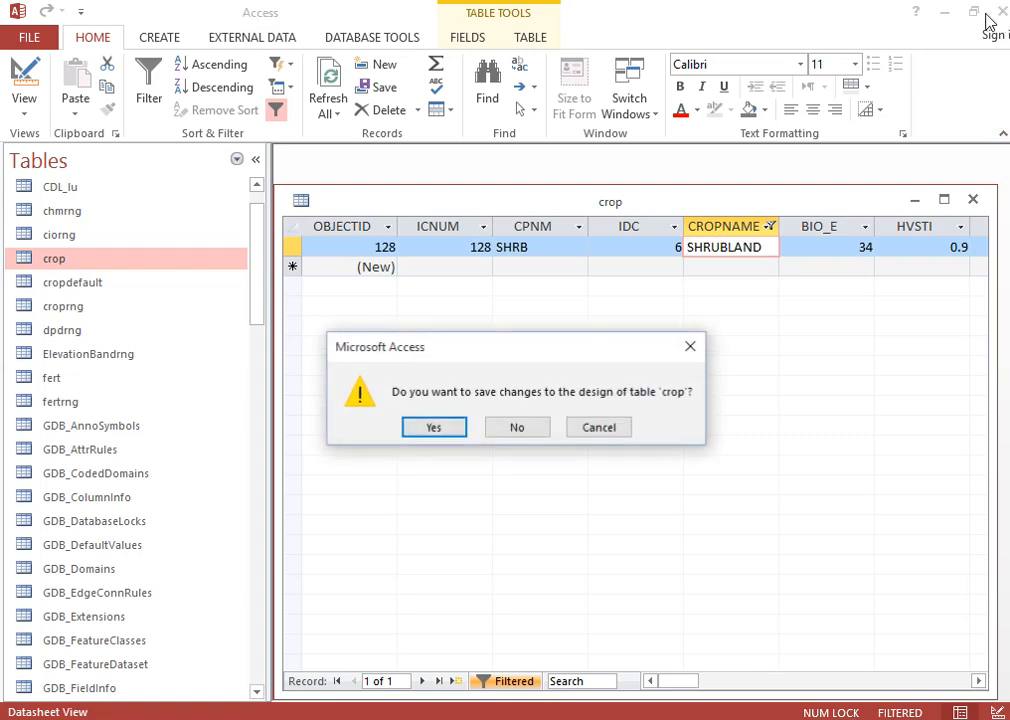
click(533, 426)
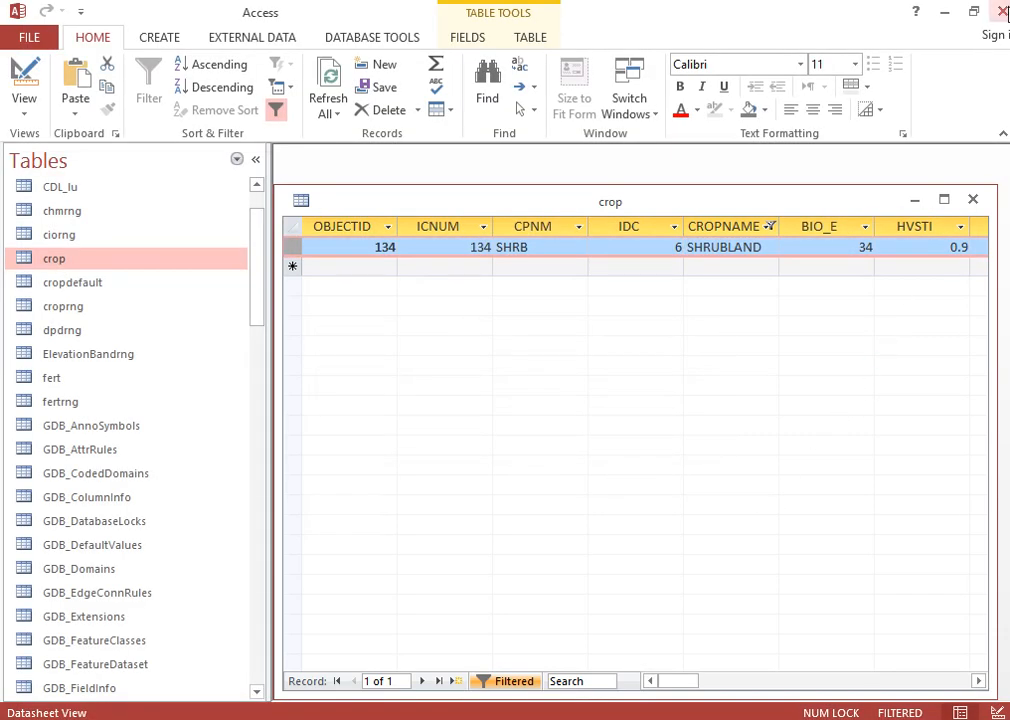
click(1002, 12)
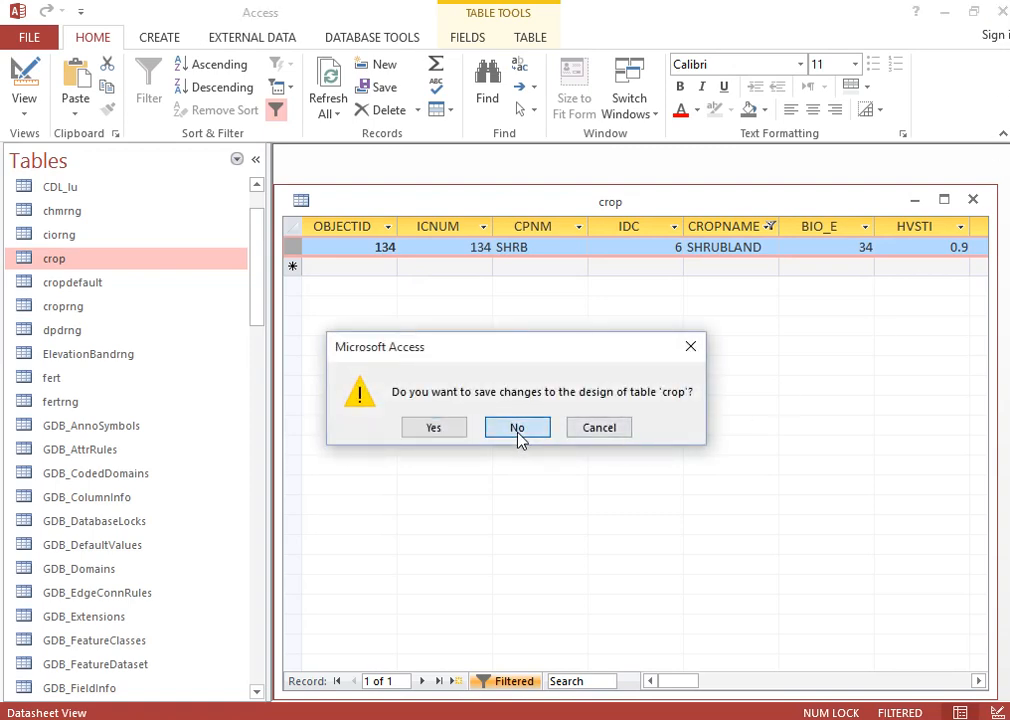
click(518, 428)
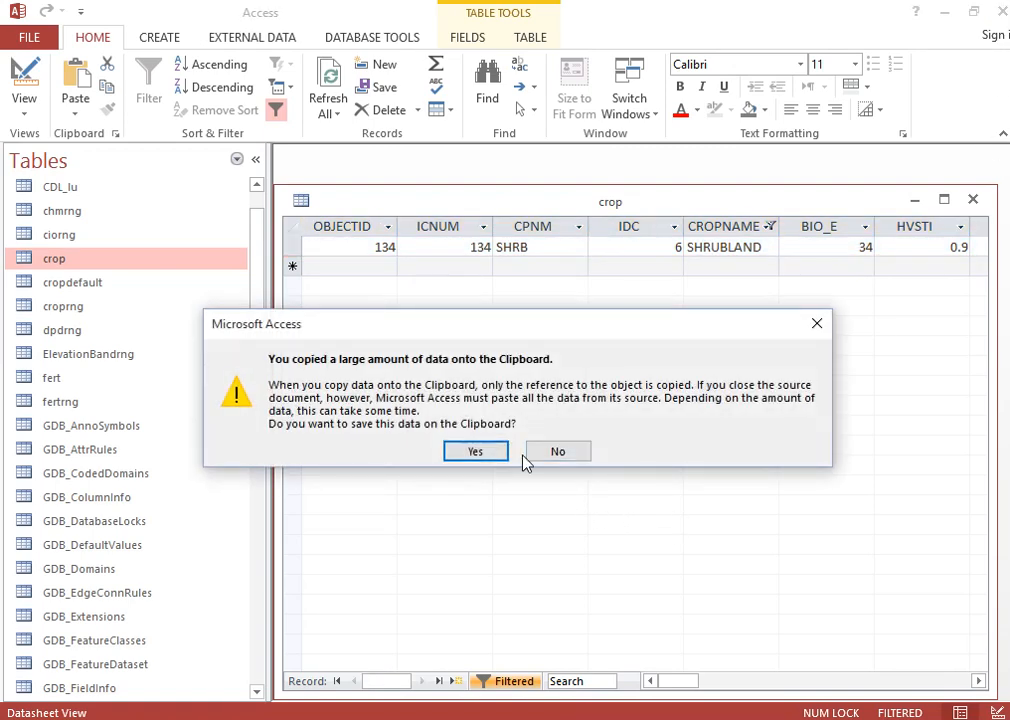
click(820, 329)
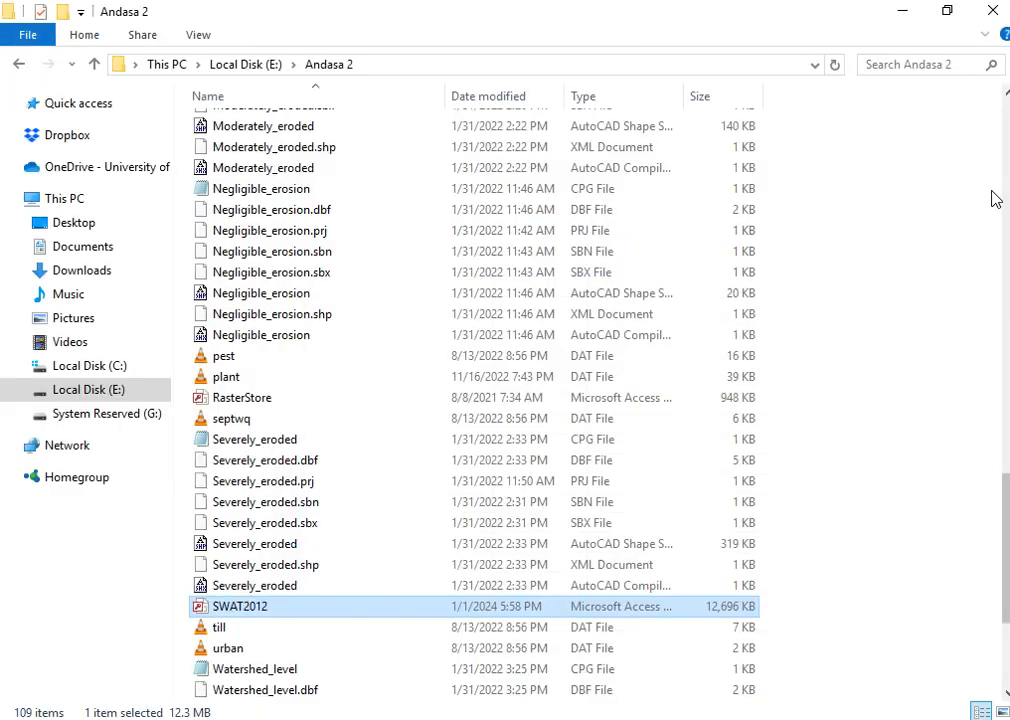
click(992, 10)
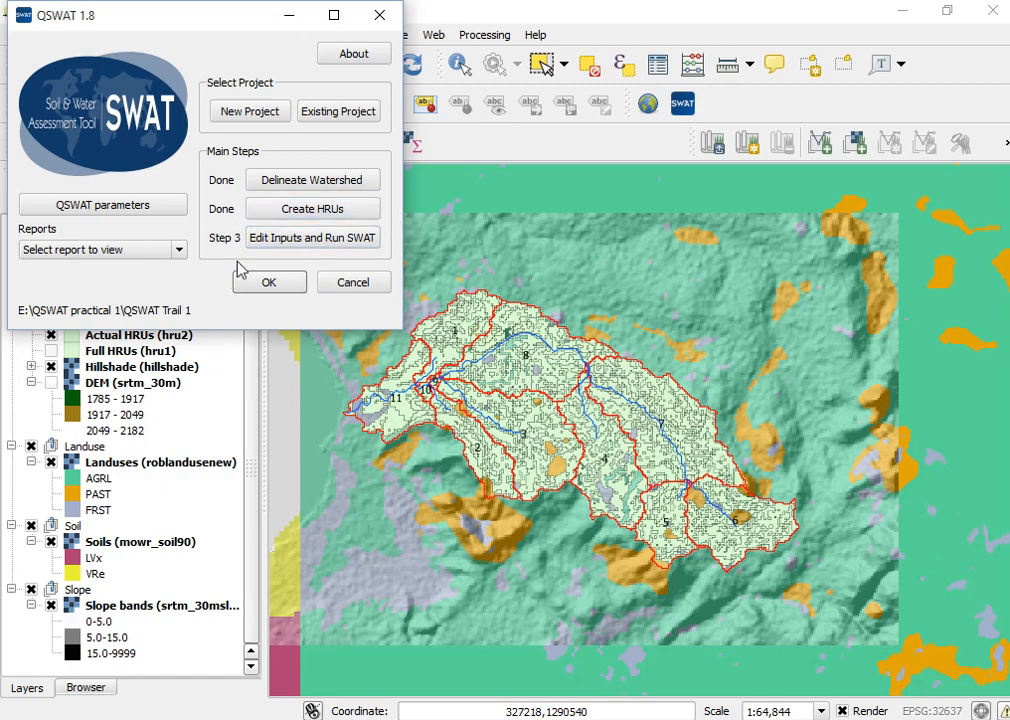
Step: Launch the SWAT Editor from QSWAT's Edit Inputs and Run SWAT step and connect it to the project databases
click(316, 244)
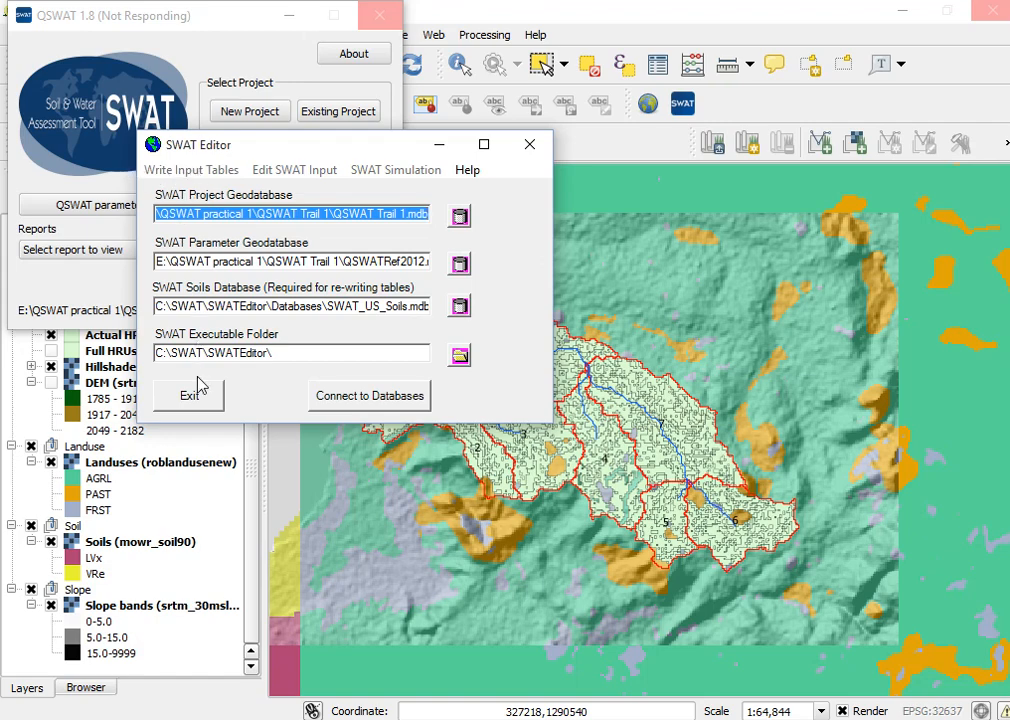
click(343, 402)
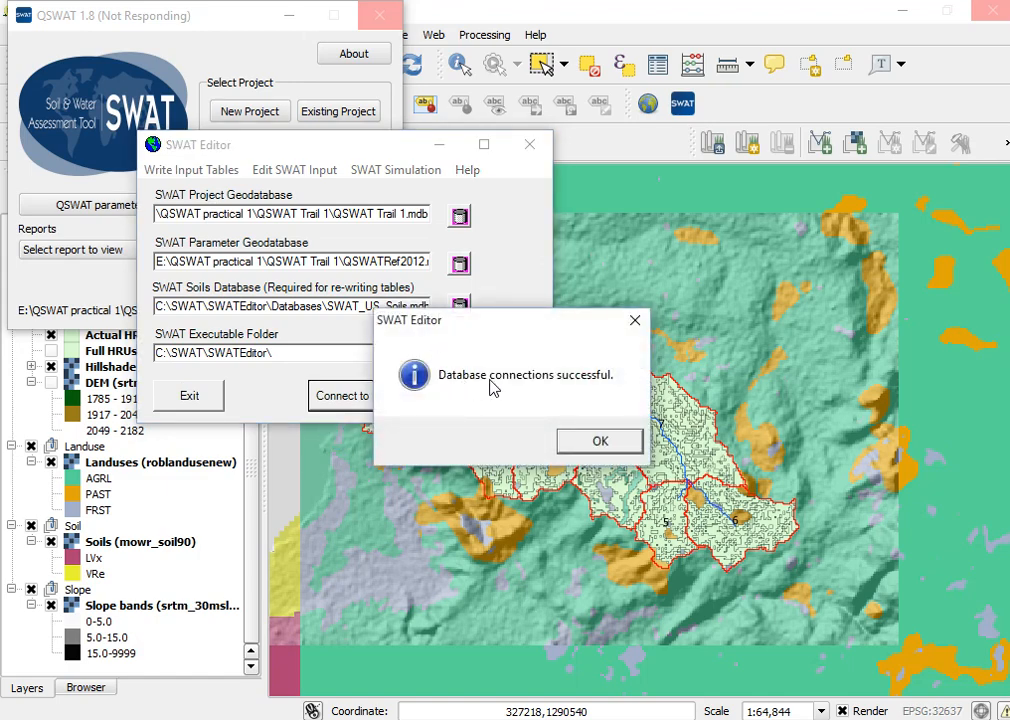
click(597, 444)
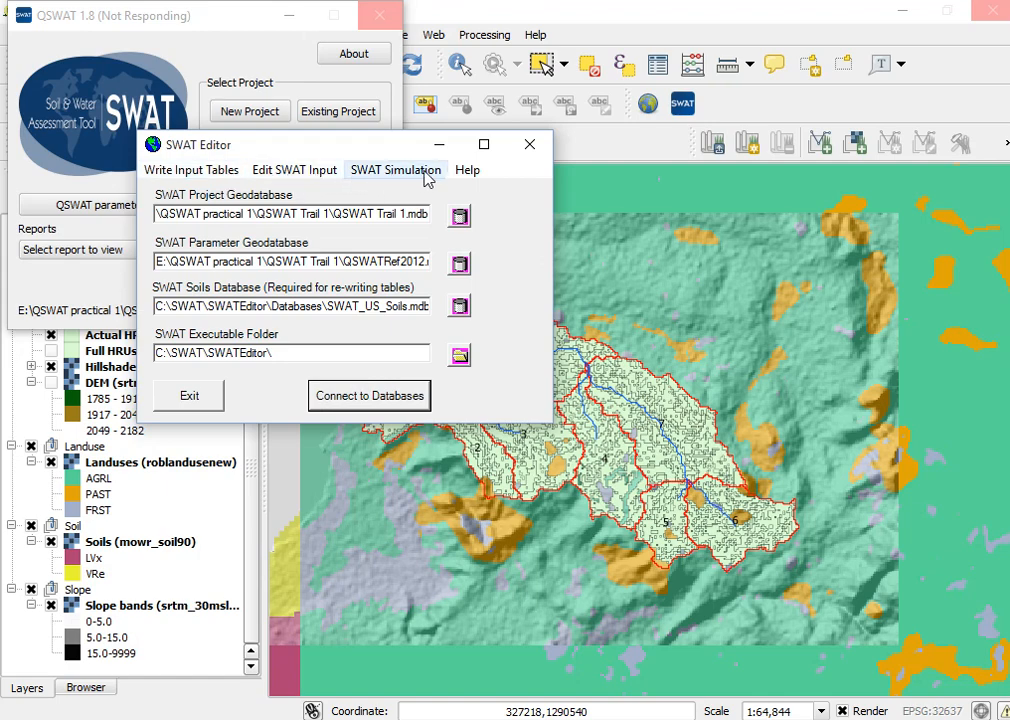
Step: Look over the SWAT Editor's commands for writing input tables, editing inputs and simulation, and choose Weather Stations
click(190, 176)
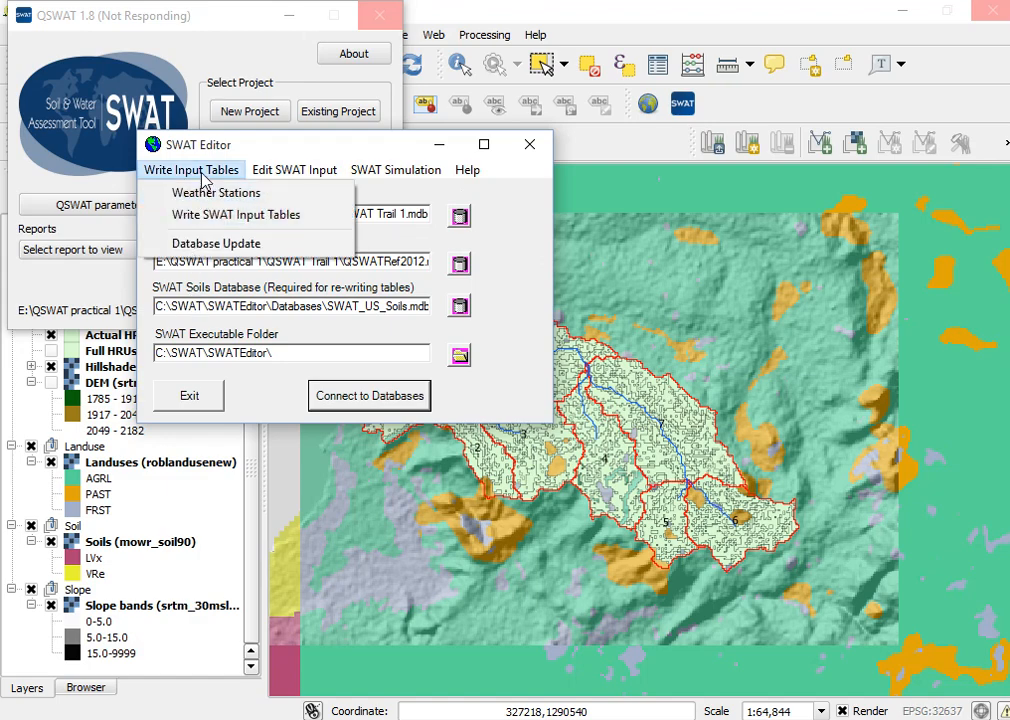
mouse_move(290, 175)
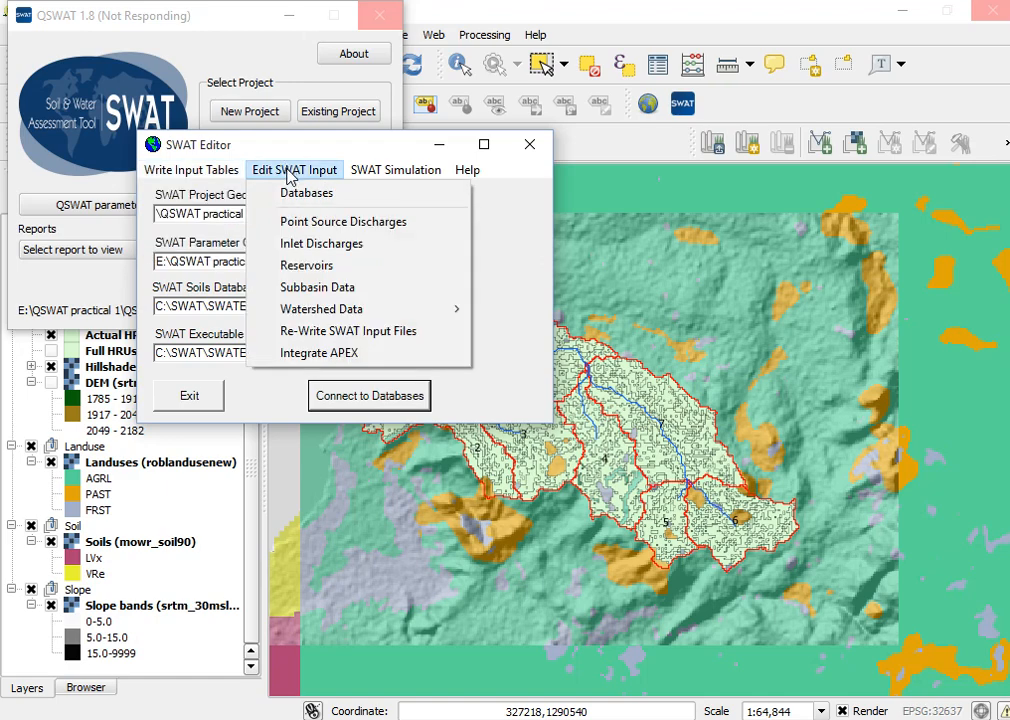
mouse_move(367, 174)
mouse_move(192, 175)
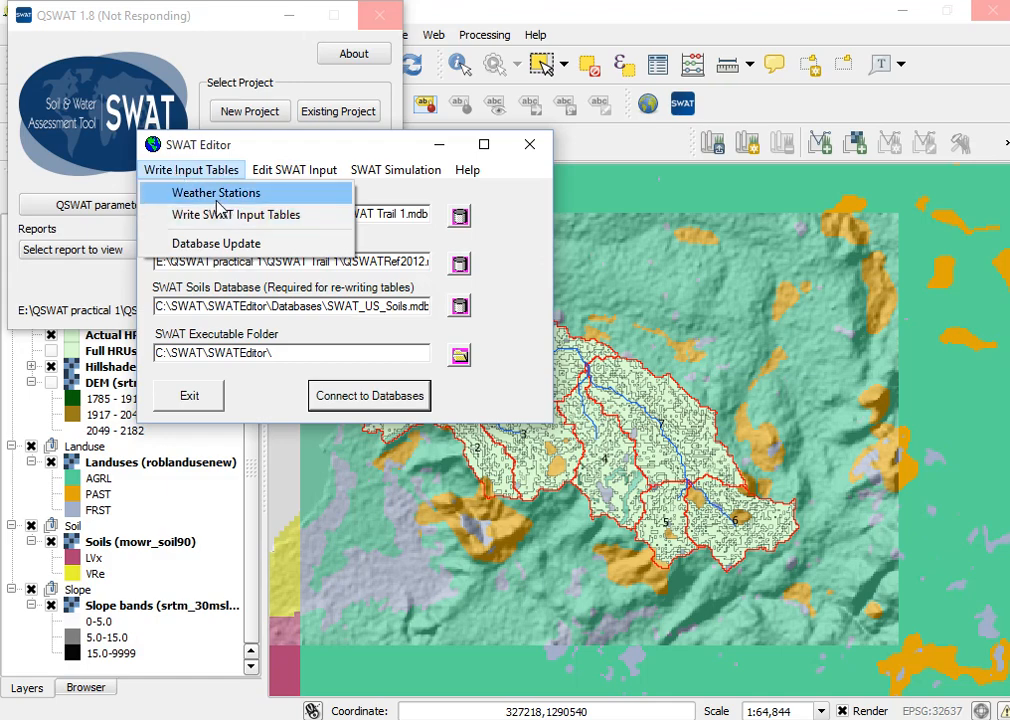
click(177, 192)
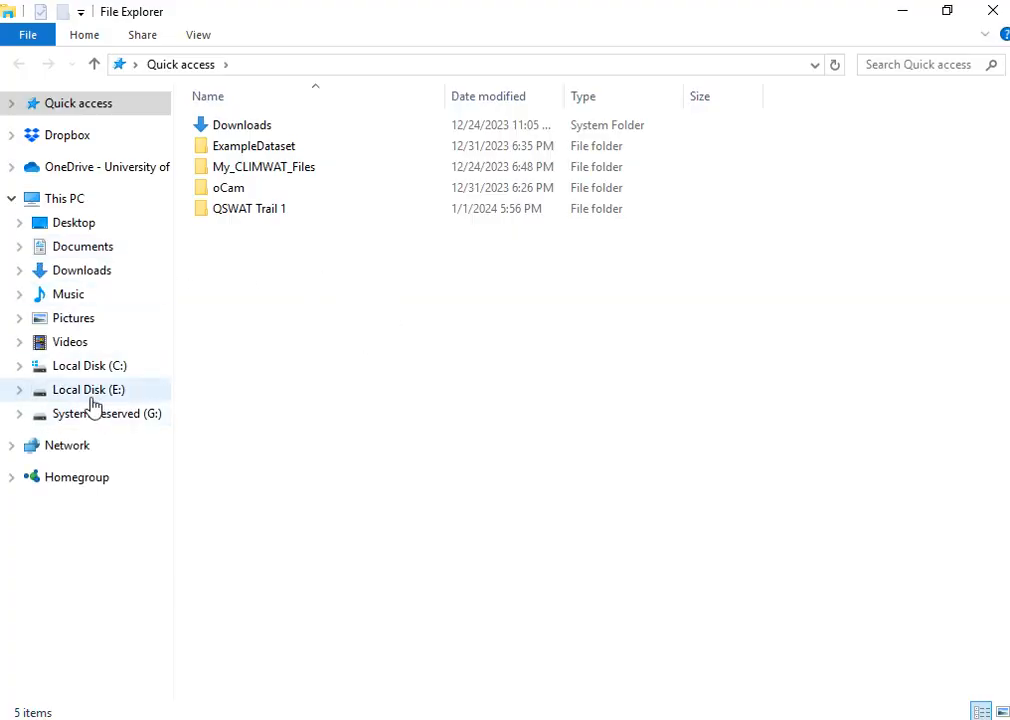
Step: Open the QSWATRef2012 database from the QSWAT Trail 1 folder inside QSWAT practical 1 on drive E
click(90, 398)
click(321, 235)
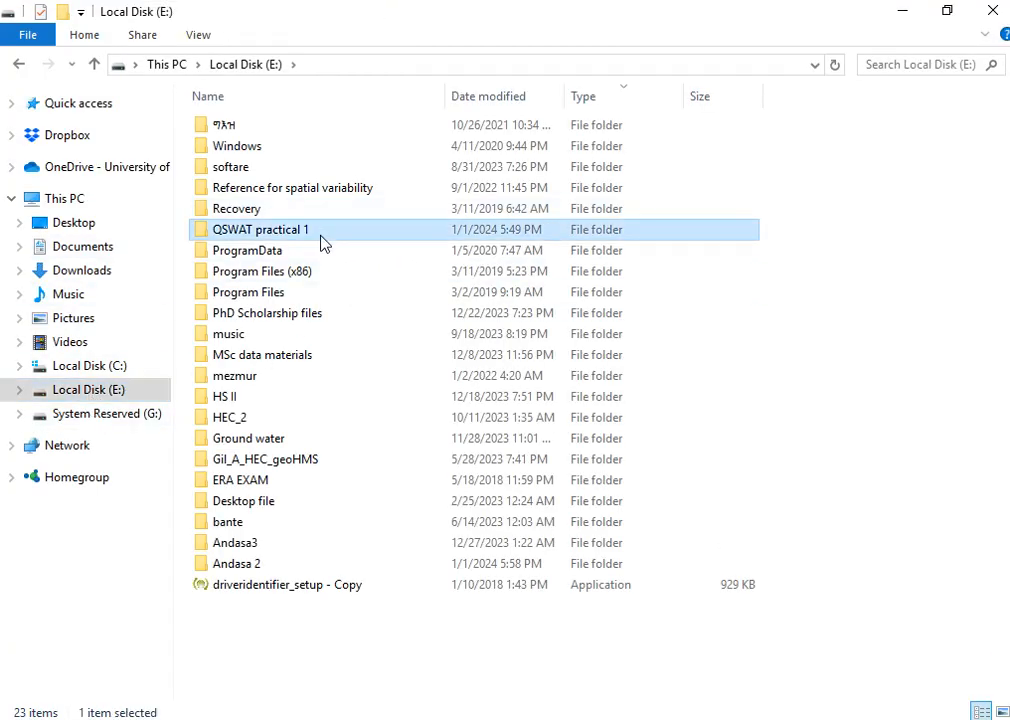
double_click(322, 243)
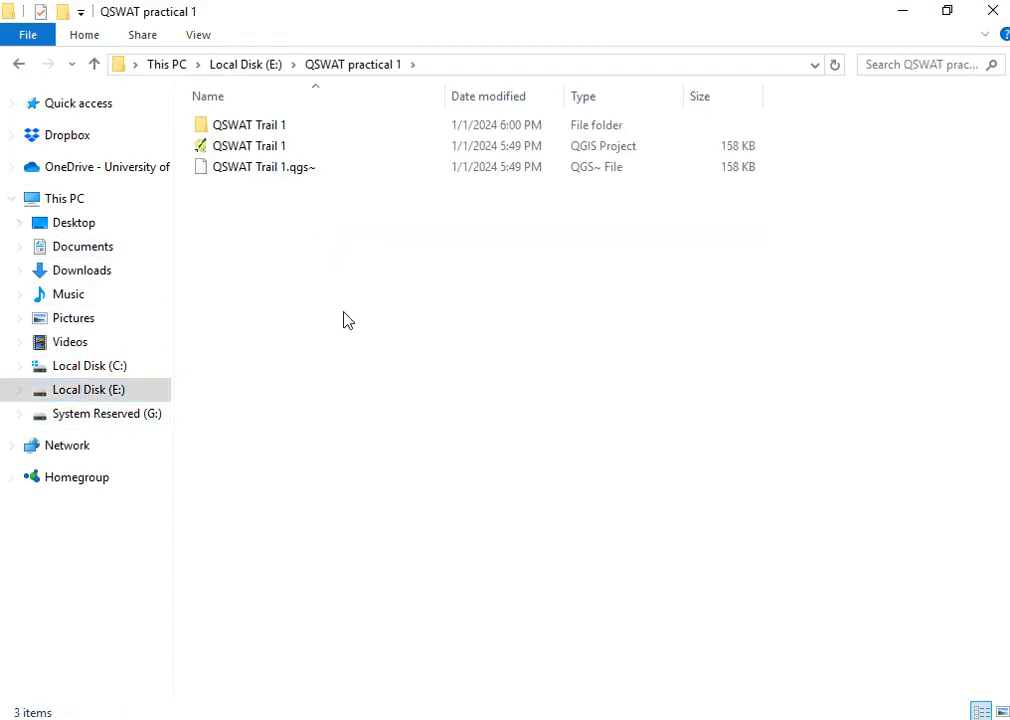
double_click(295, 130)
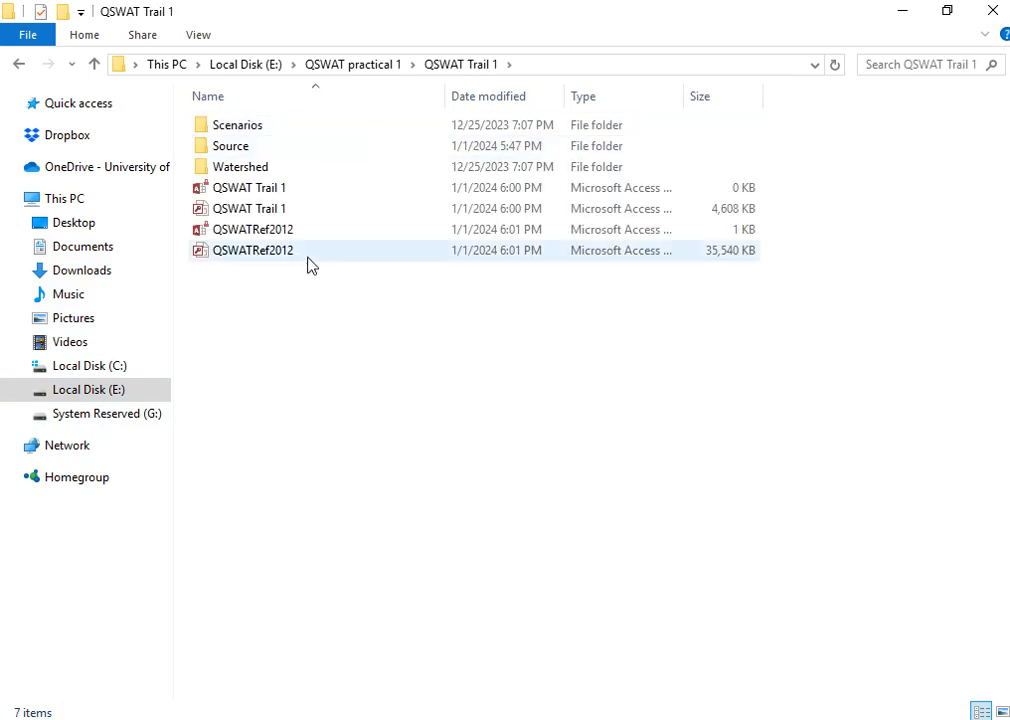
double_click(310, 253)
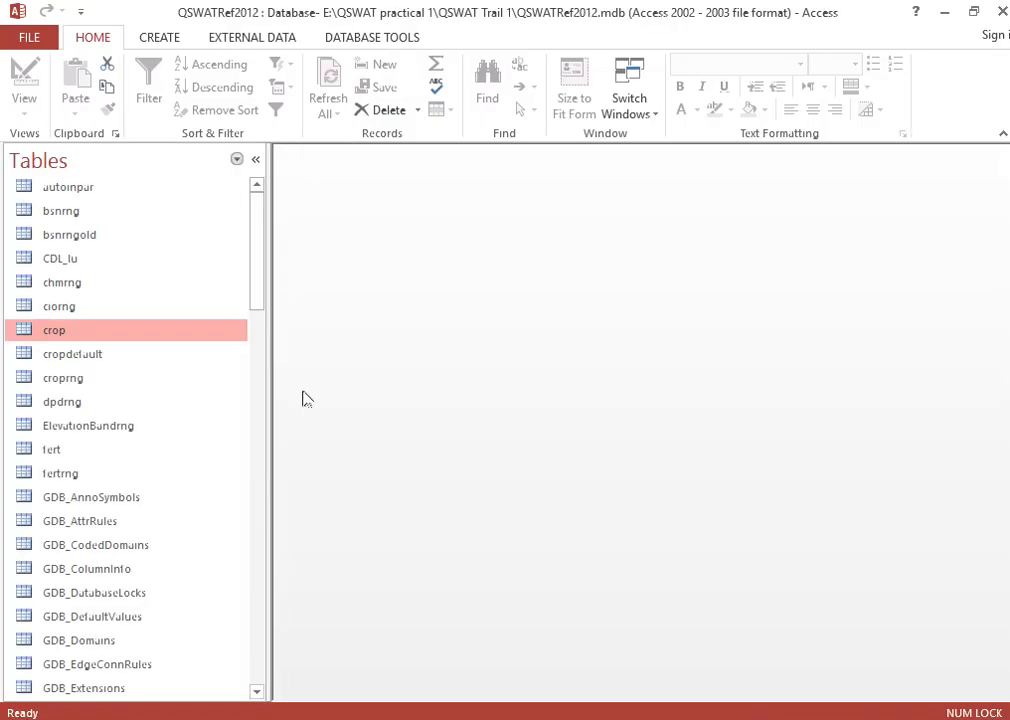
Step: Open the WGEN_user table of QSWATRef2012 and select its blank new record row
click(105, 434)
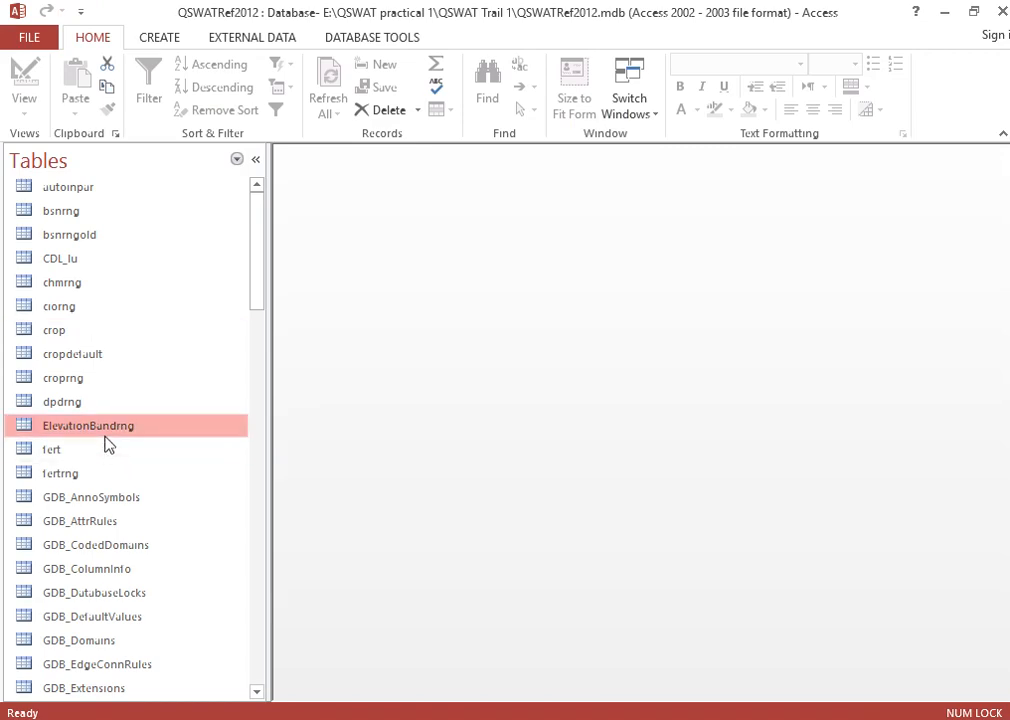
key(End)
scroll(120, 500, down, 1)
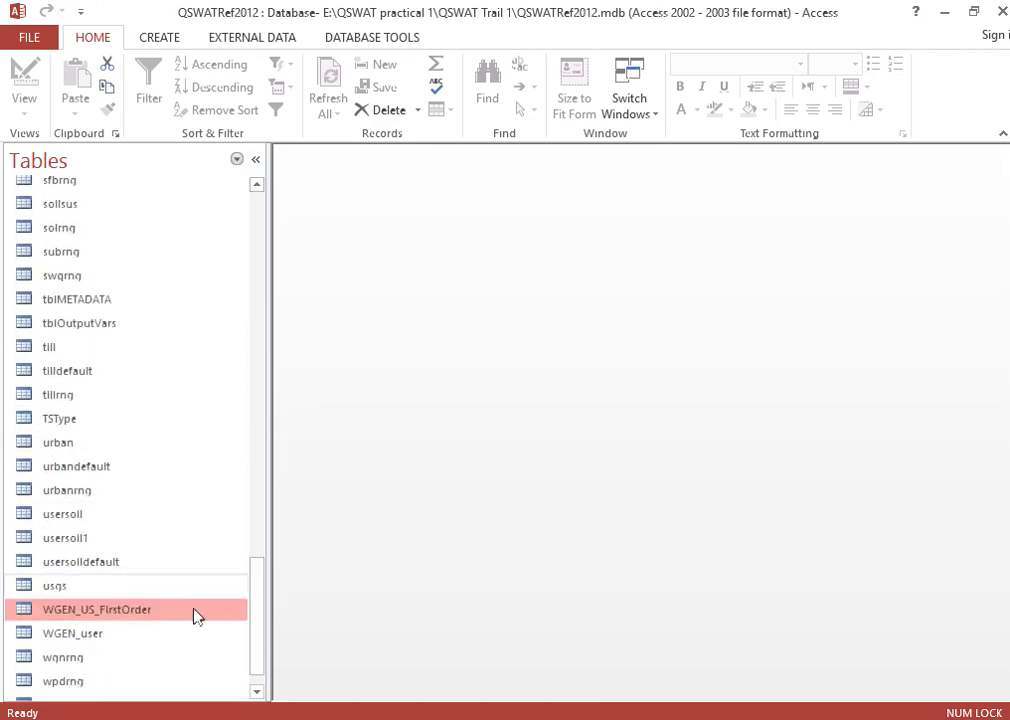
double_click(143, 648)
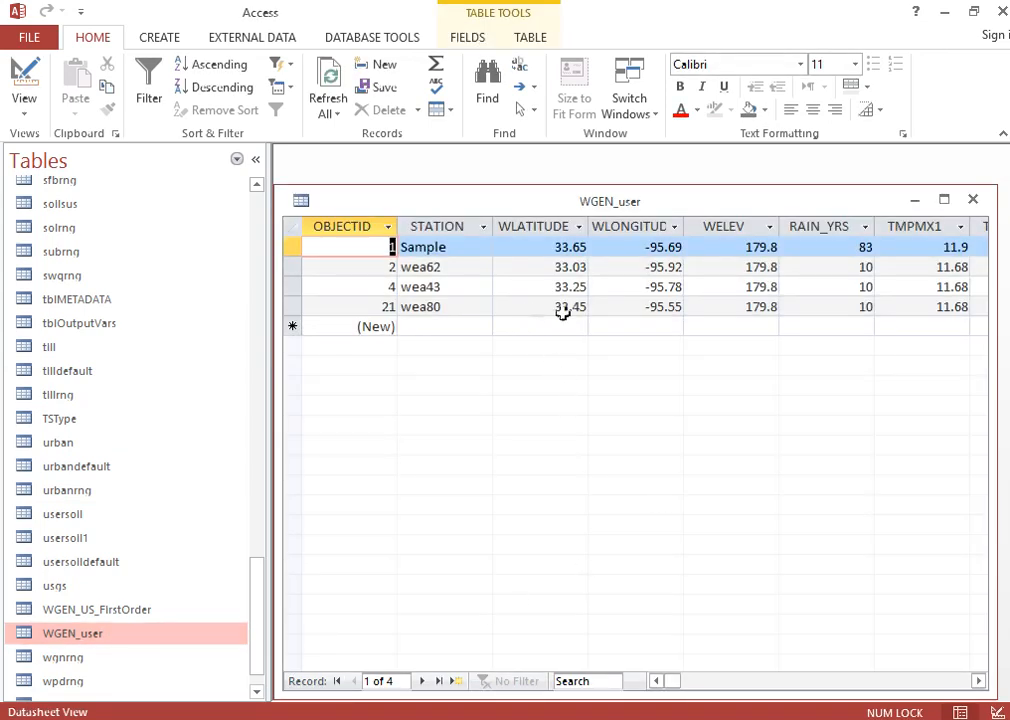
click(471, 326)
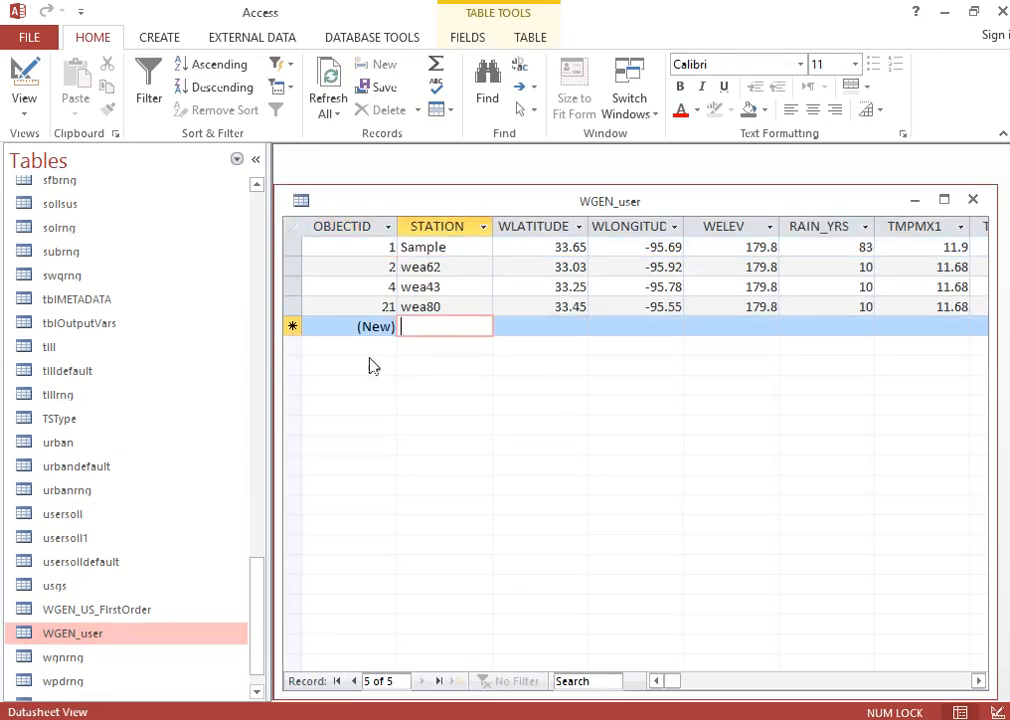
click(291, 326)
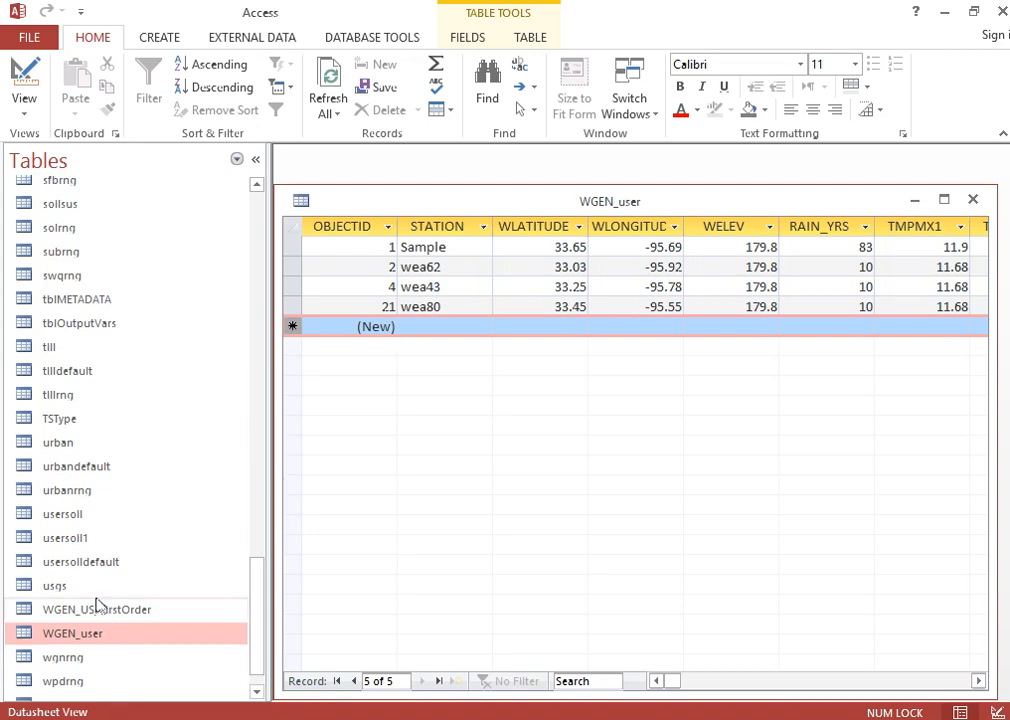
Step: Close the WGEN_user table and rename it WGEN_user1
click(104, 566)
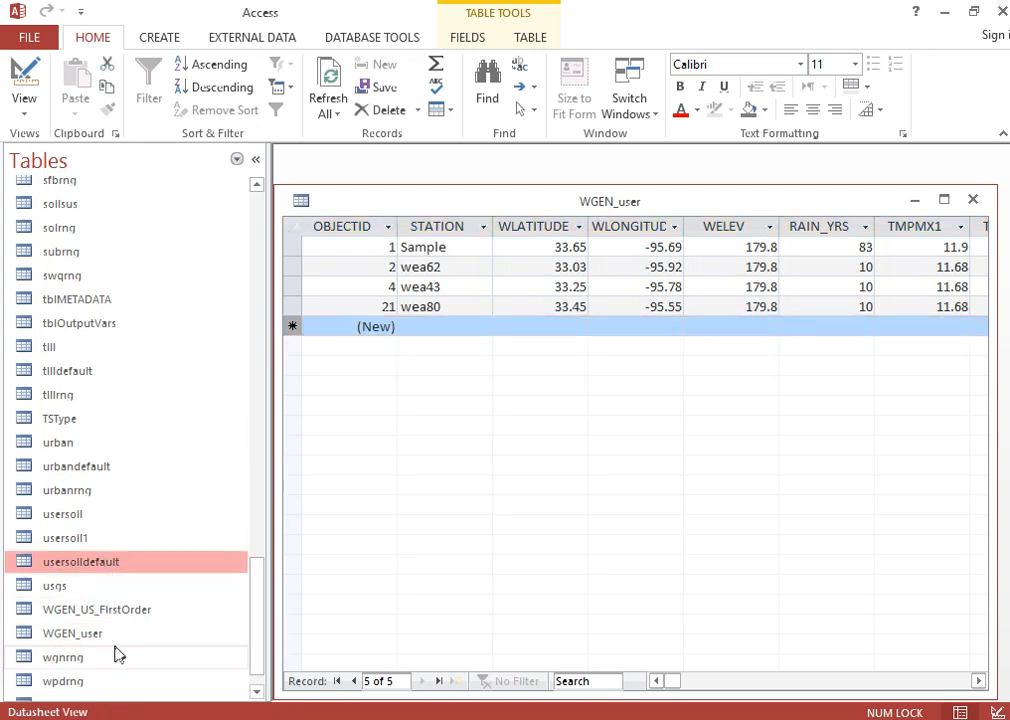
click(973, 199)
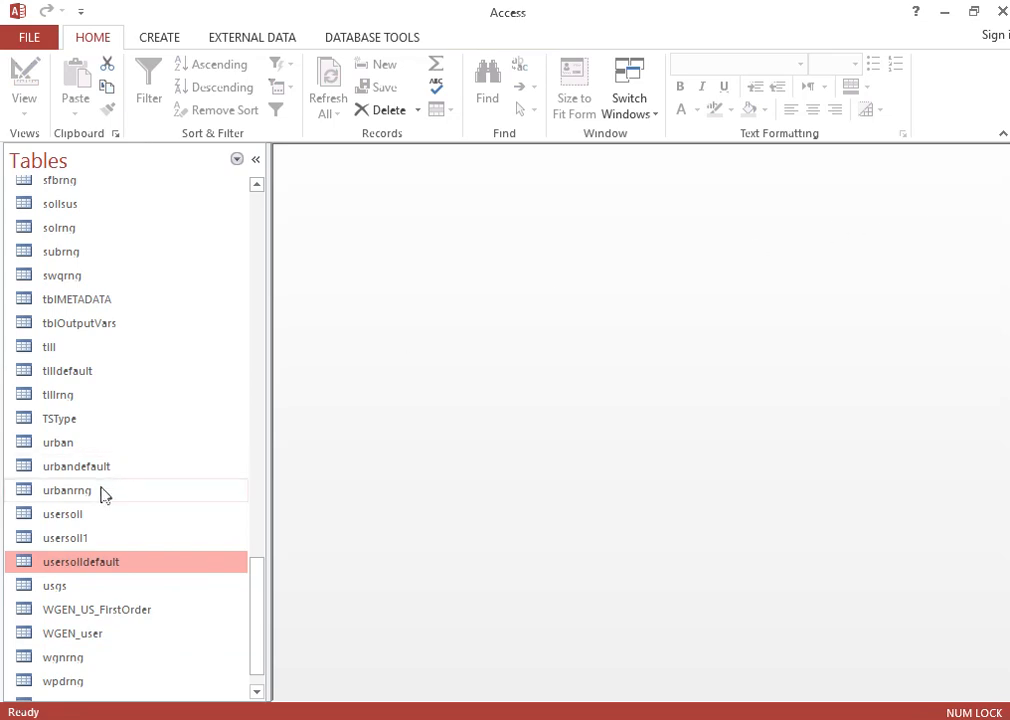
click(117, 640)
right_click(173, 641)
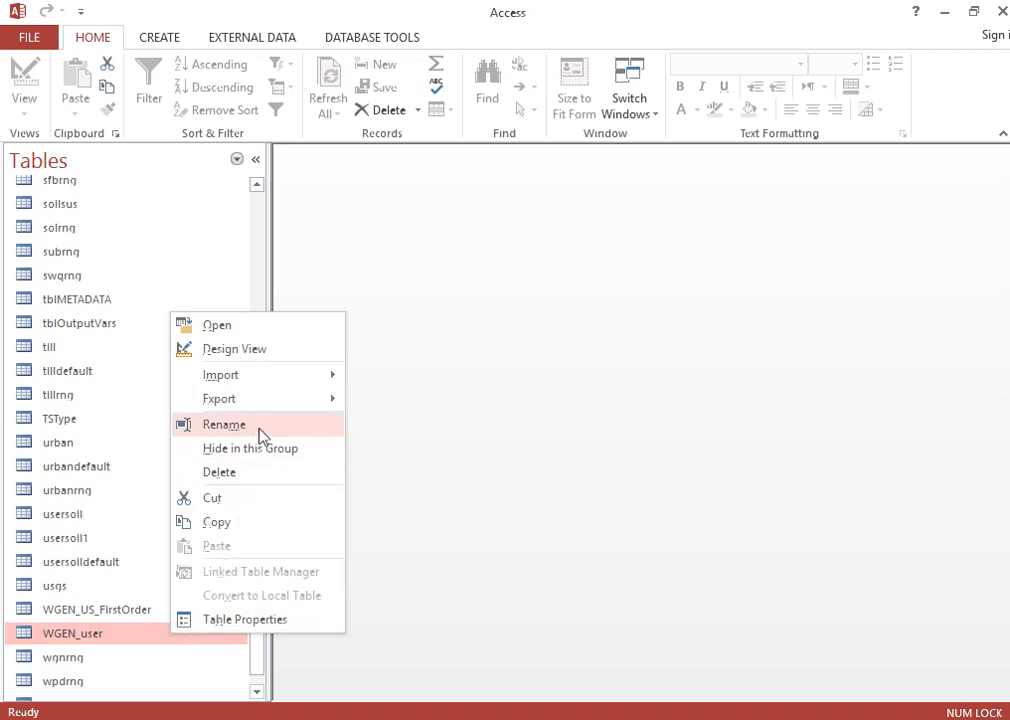
click(259, 424)
click(127, 634)
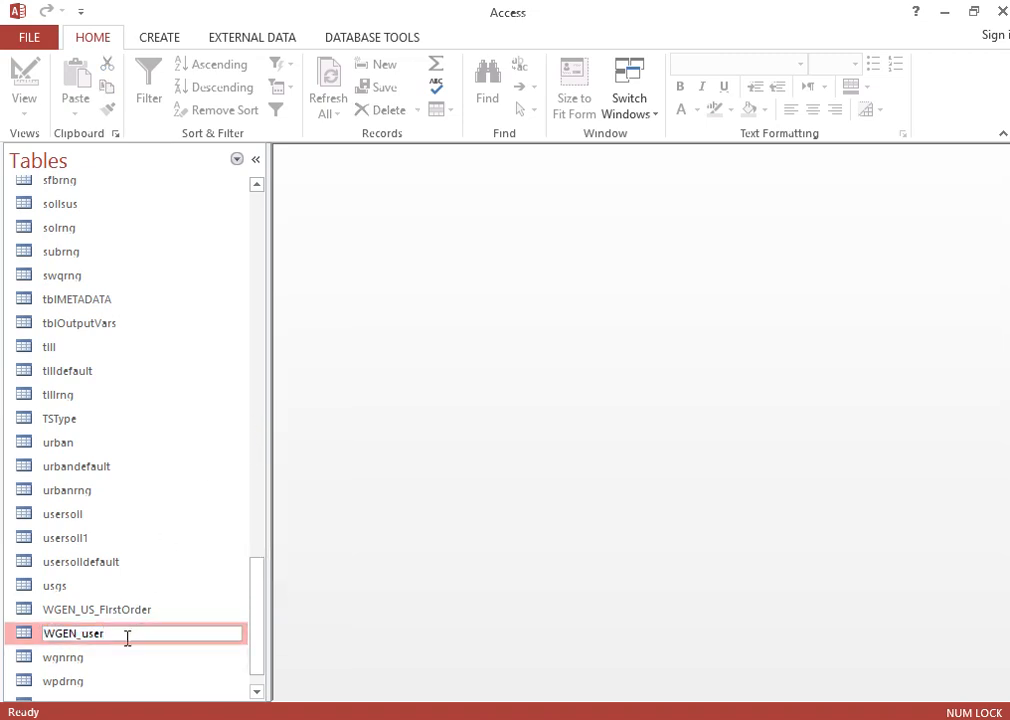
text(1)
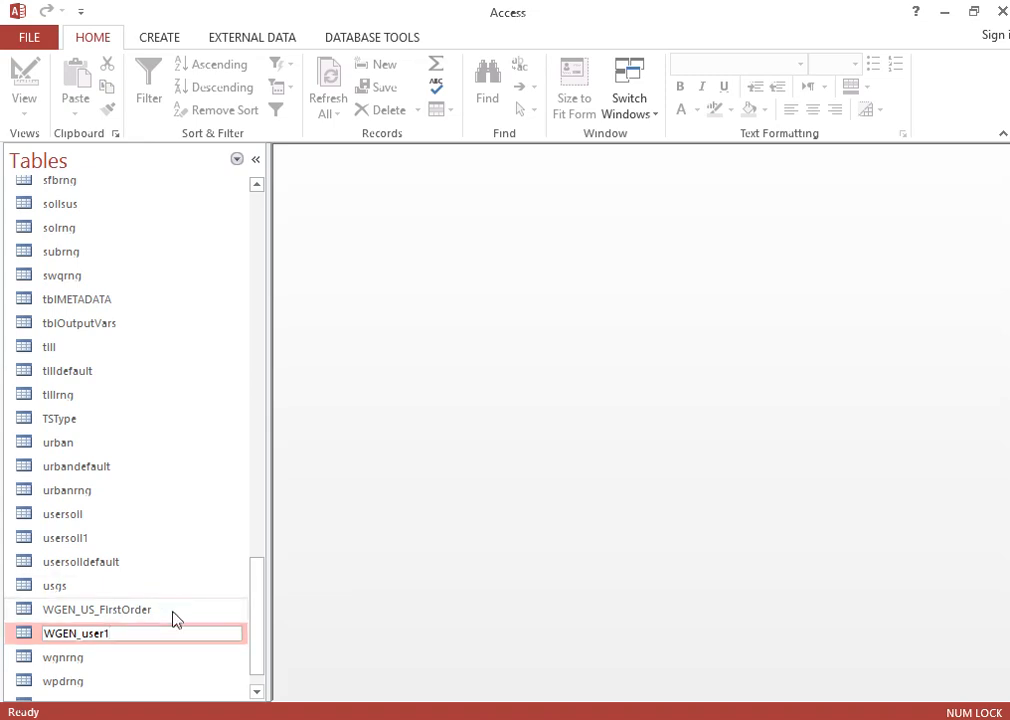
click(125, 658)
click(120, 638)
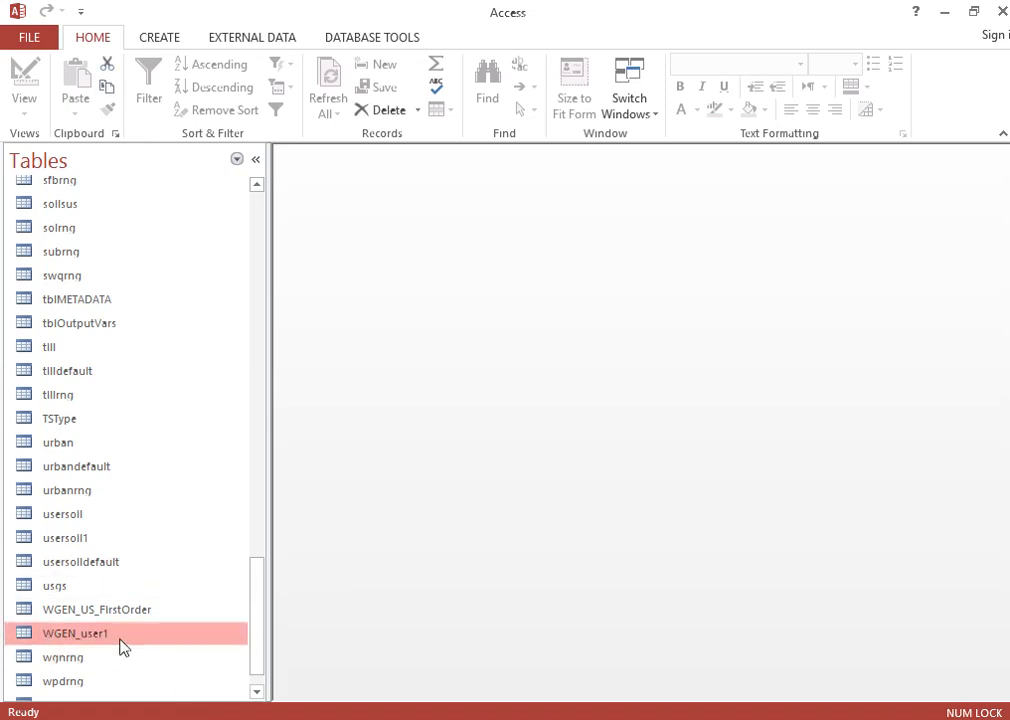
Step: Start an Excel import and choose the WGEN_Robit workbook from IDSS_AWTI > SWAT > ExampleDataset on the Desktop
right_click(120, 645)
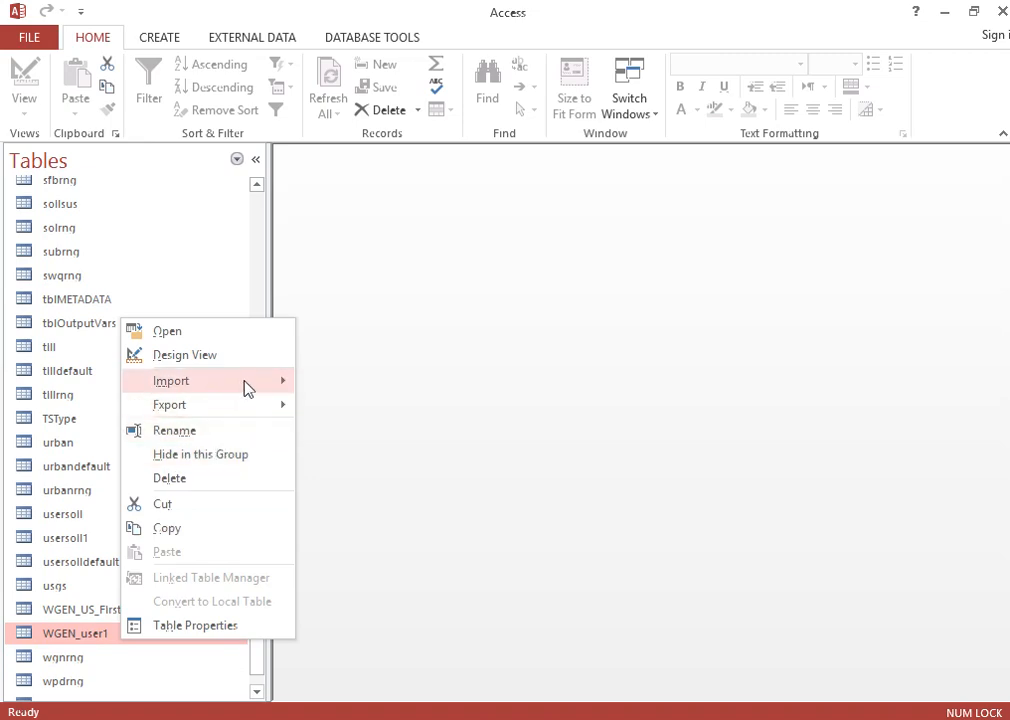
mouse_move(243, 388)
click(345, 407)
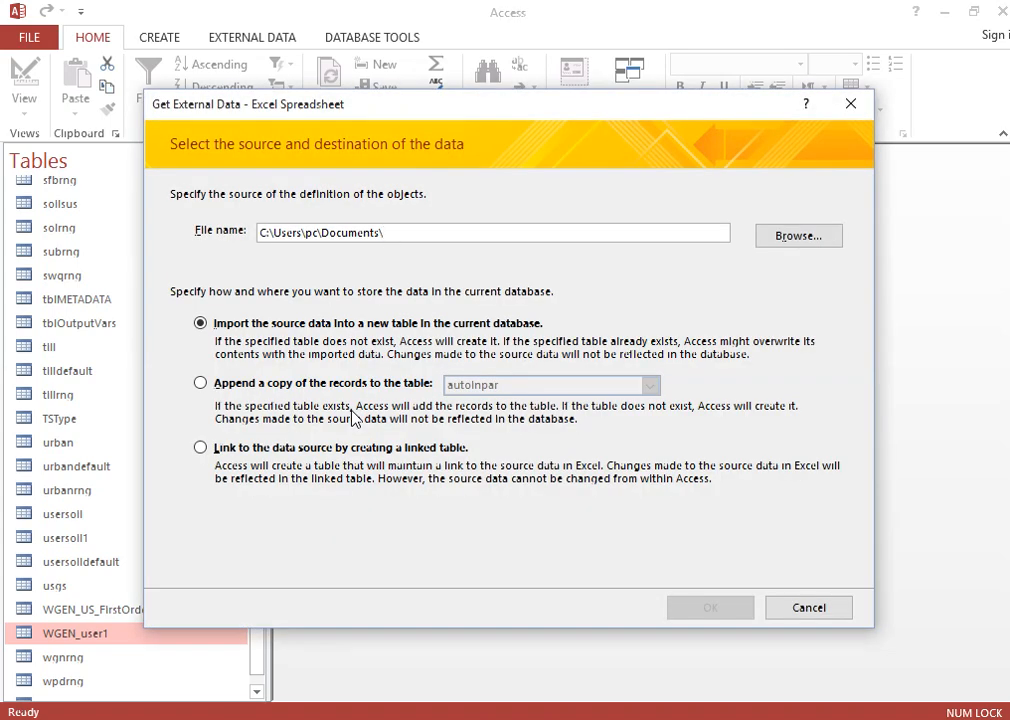
click(776, 240)
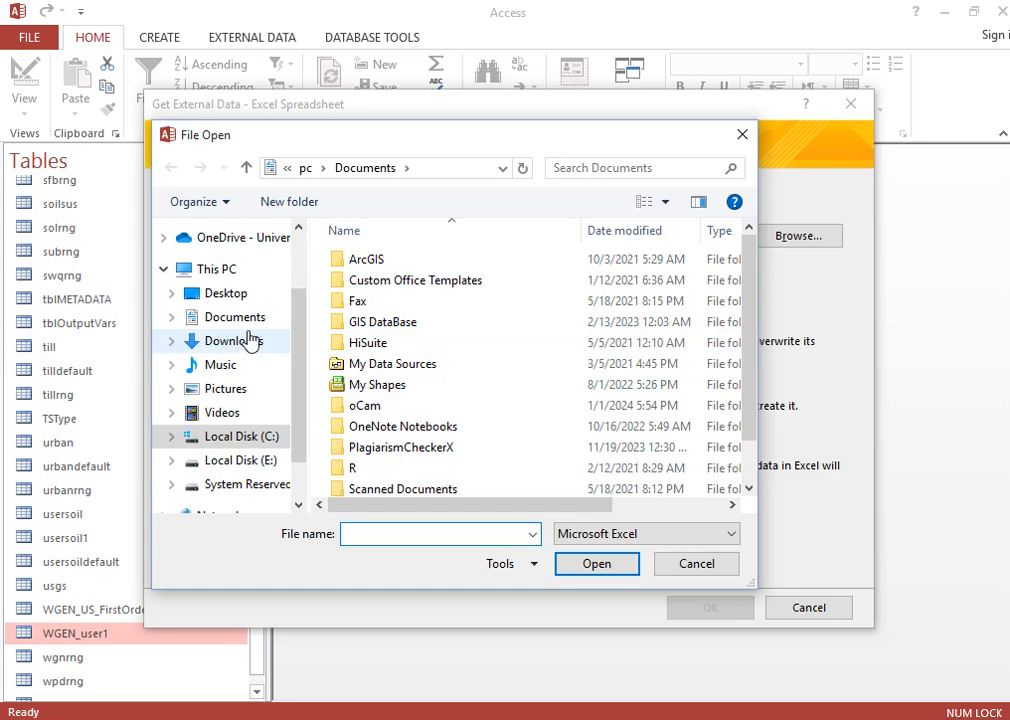
click(248, 296)
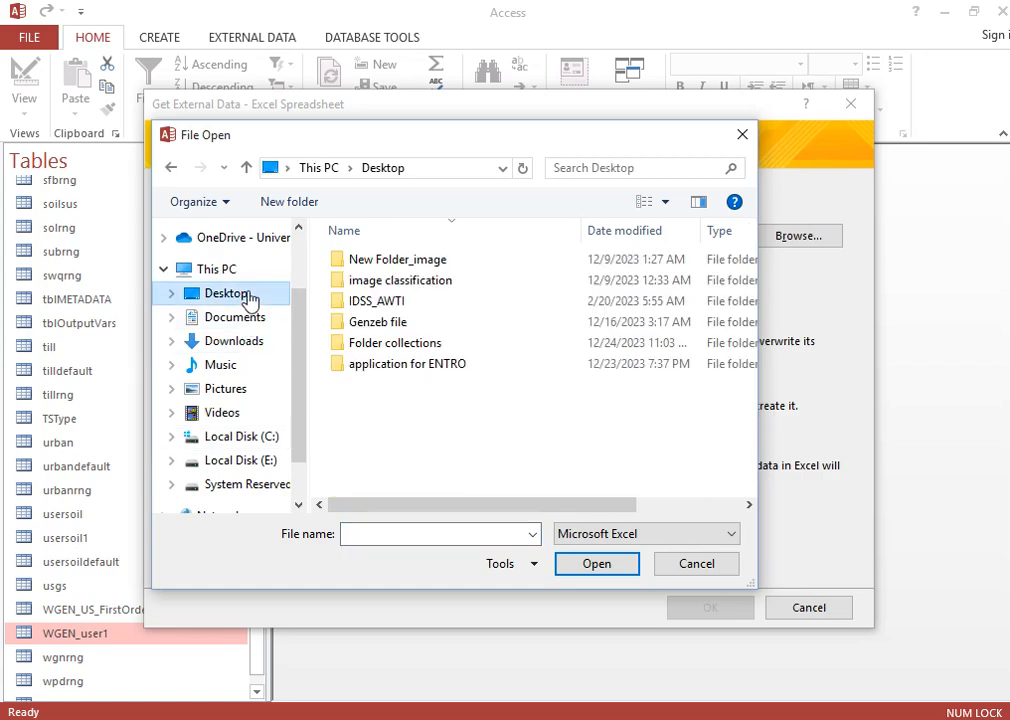
double_click(408, 309)
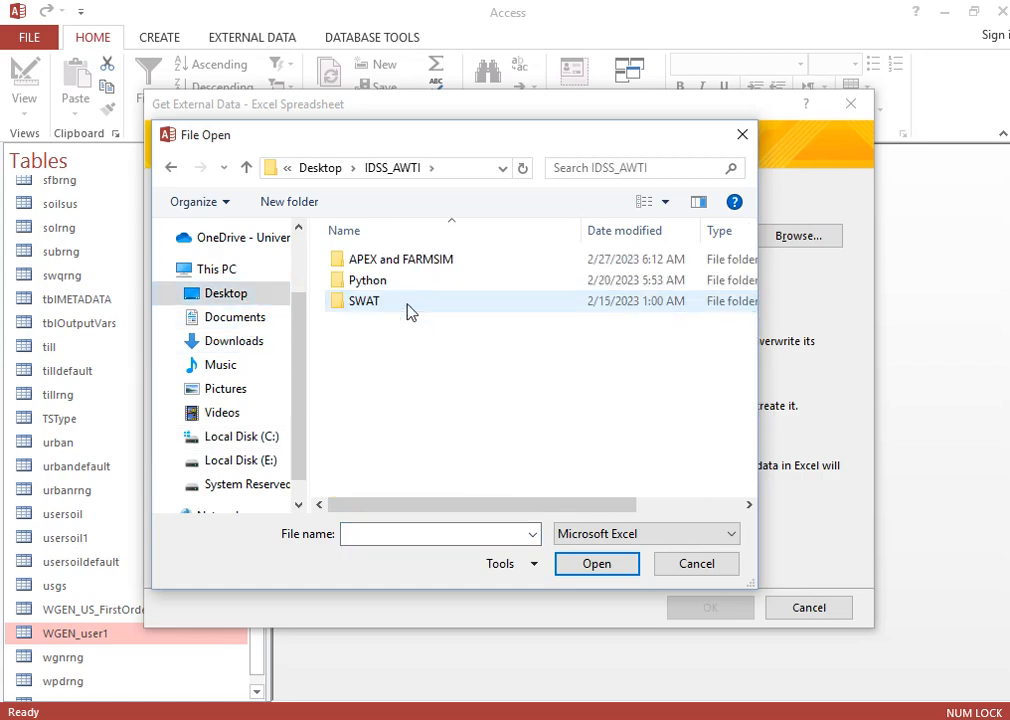
double_click(385, 306)
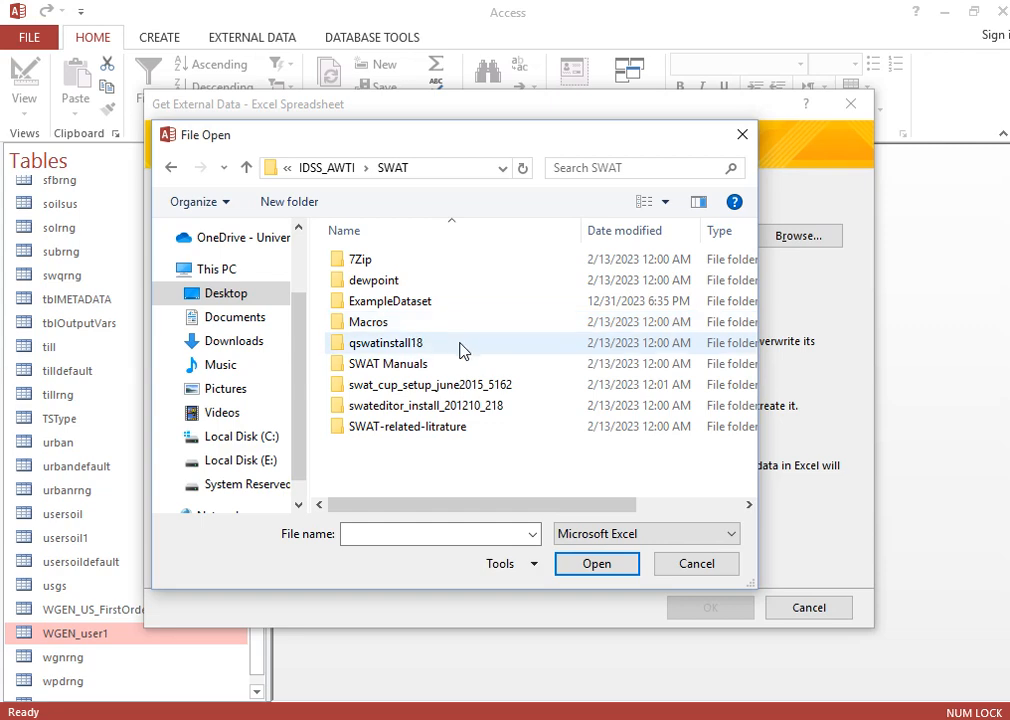
double_click(407, 308)
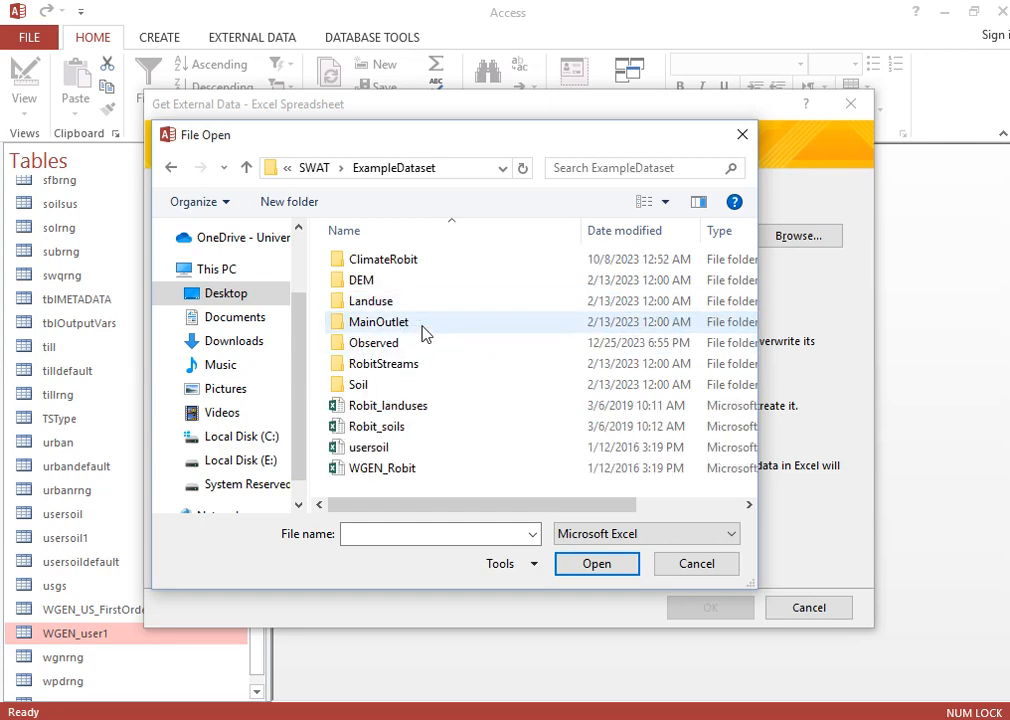
click(400, 470)
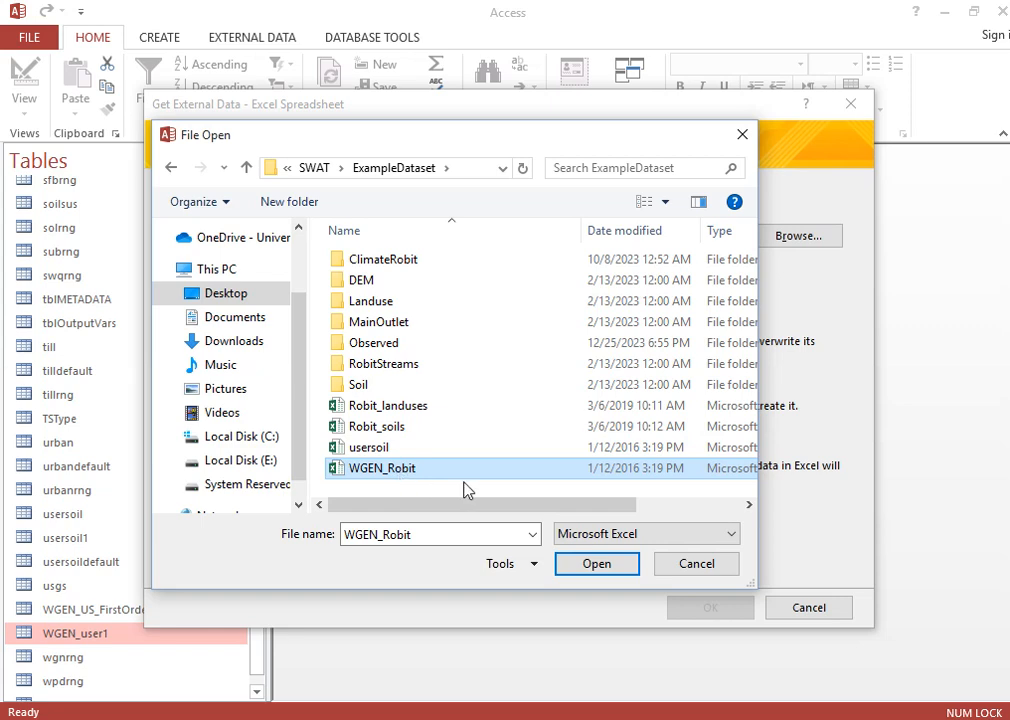
click(600, 566)
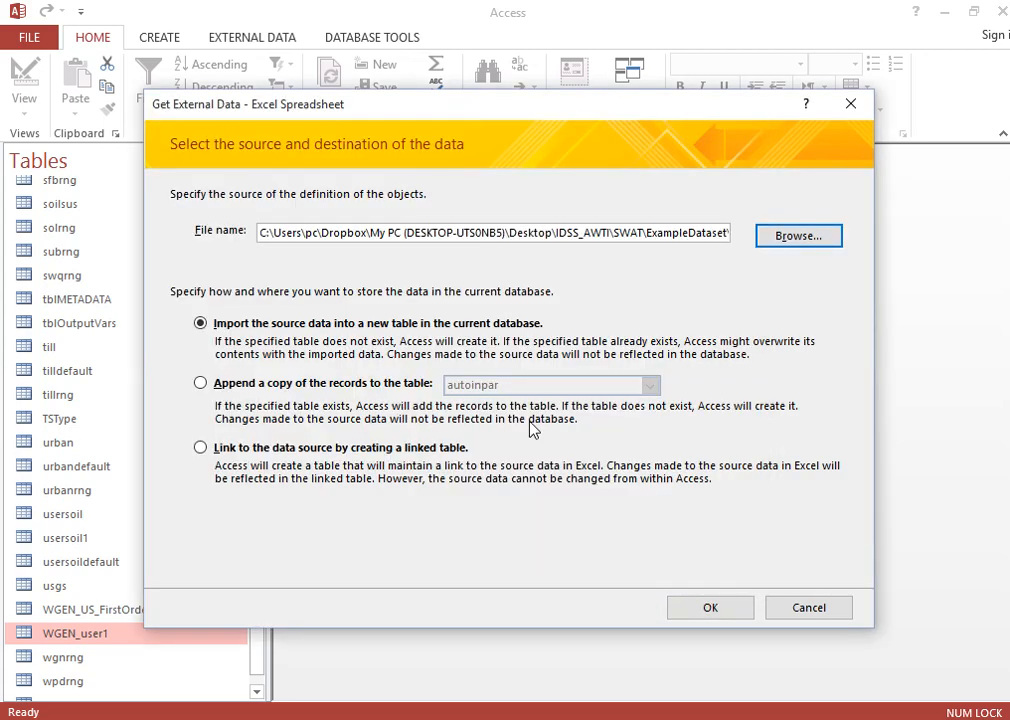
Step: Import the WGEN_Robit worksheet into a new table named WGEN_Robit, using first-row column headings and no primary key
click(731, 612)
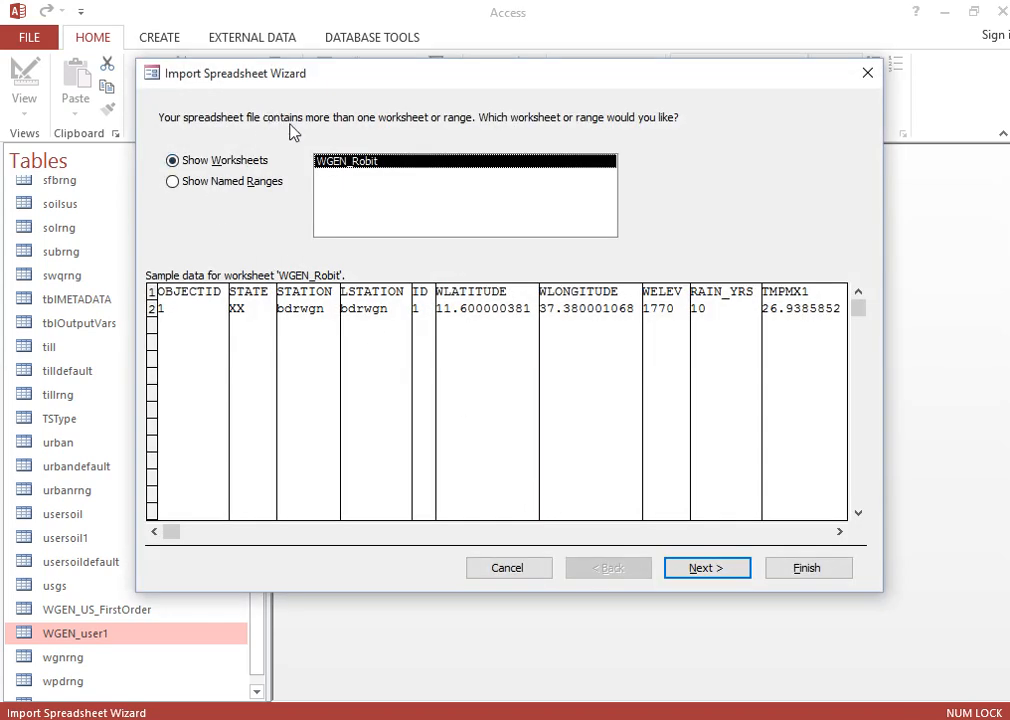
click(731, 578)
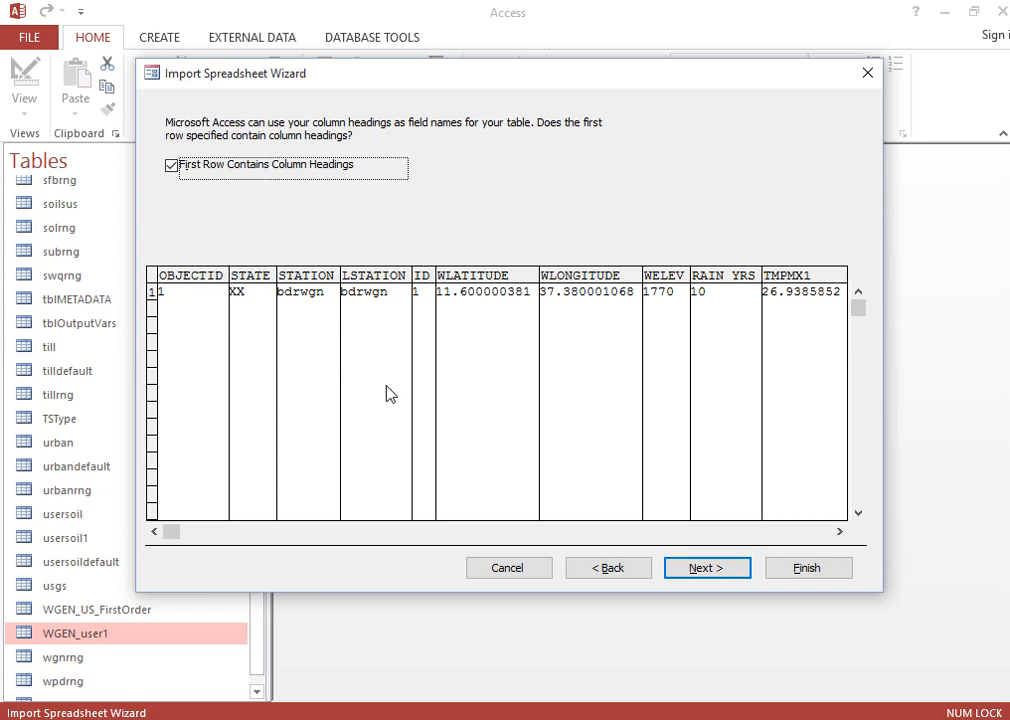
click(700, 567)
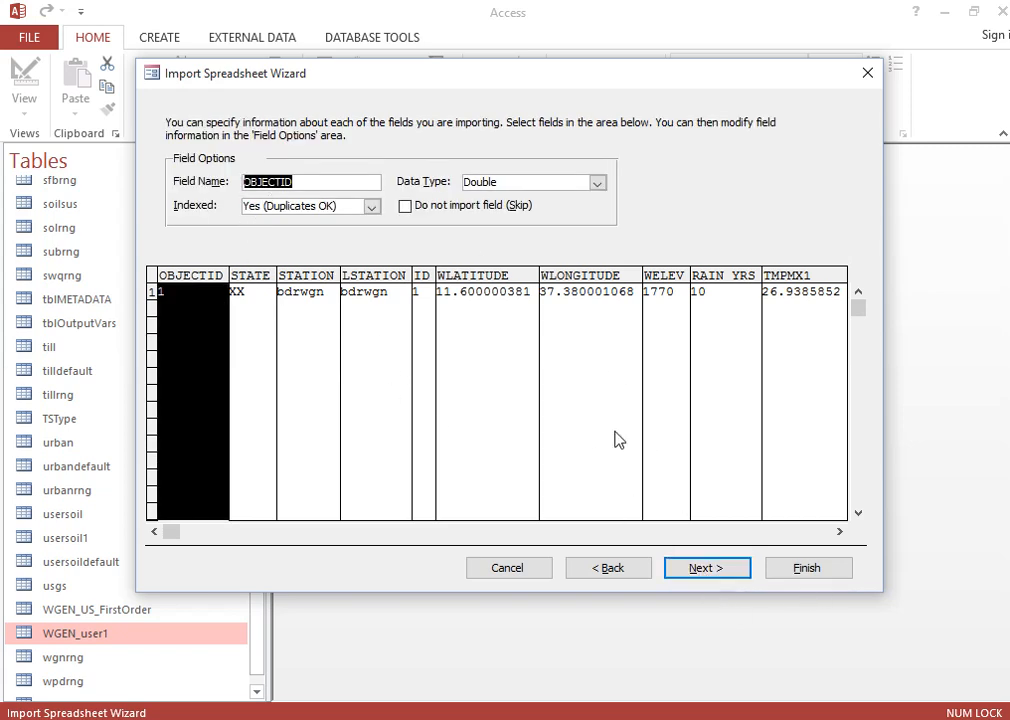
click(708, 568)
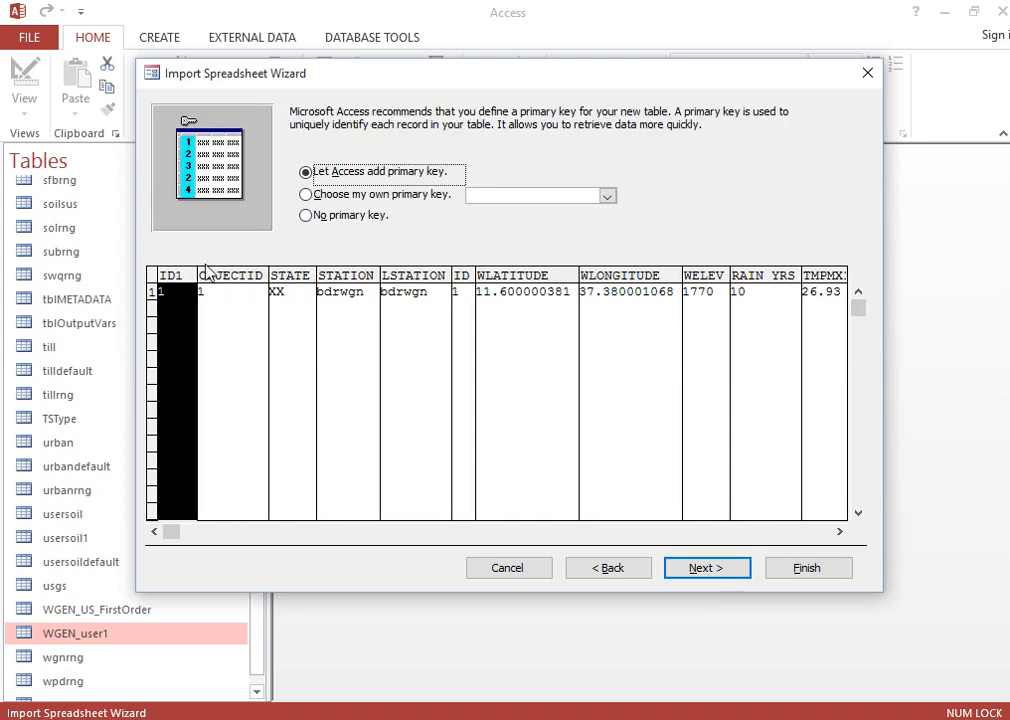
click(306, 216)
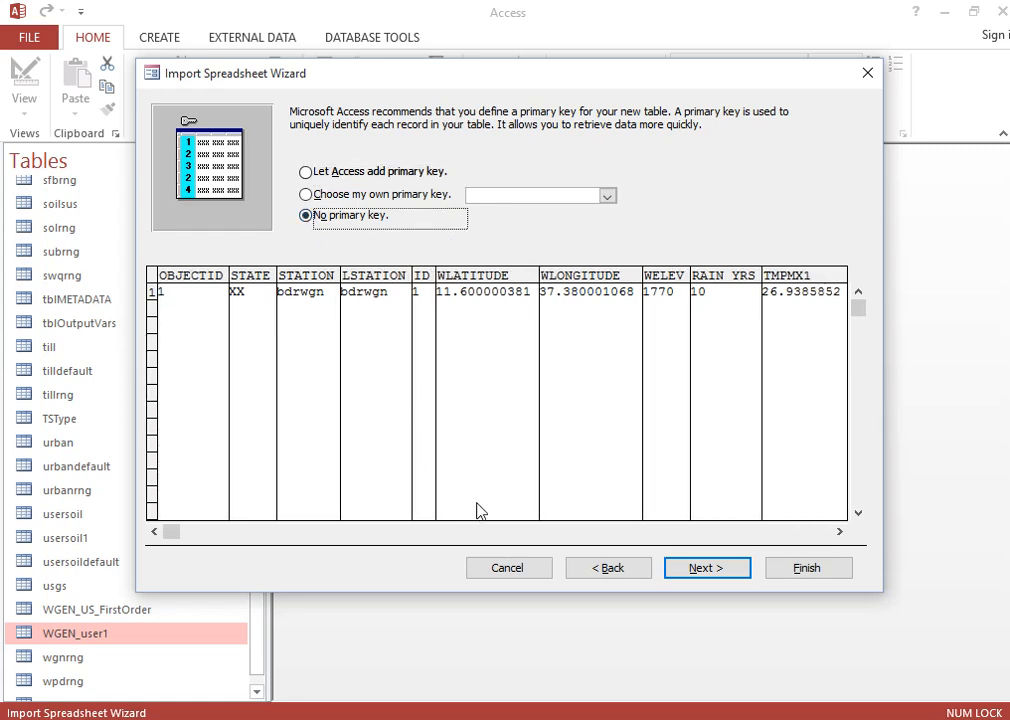
click(707, 576)
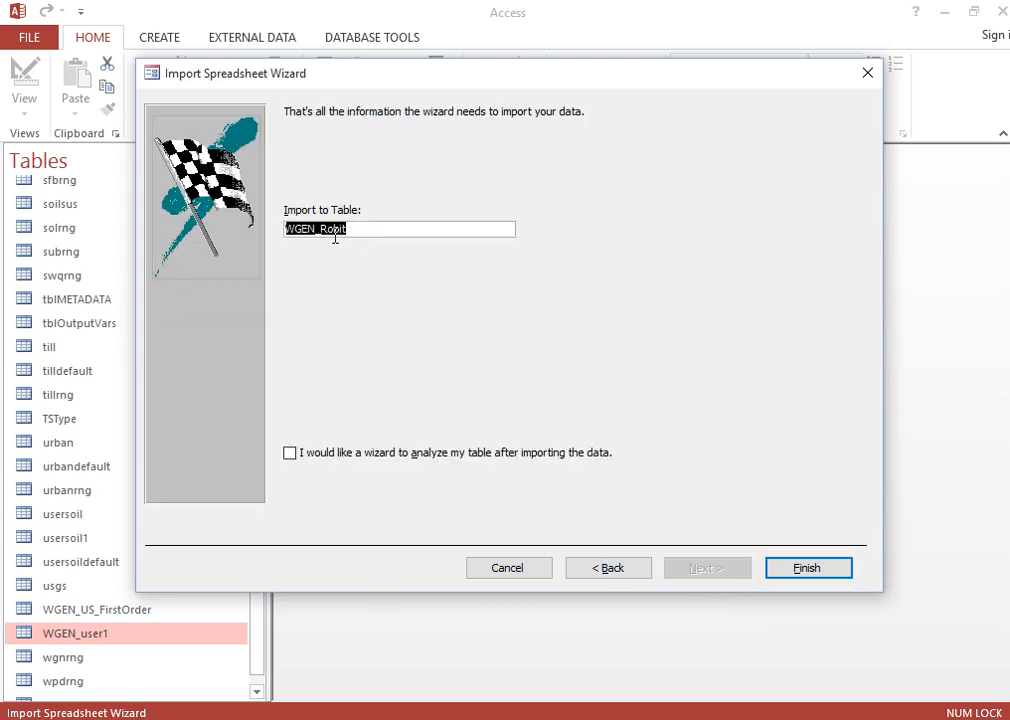
click(805, 568)
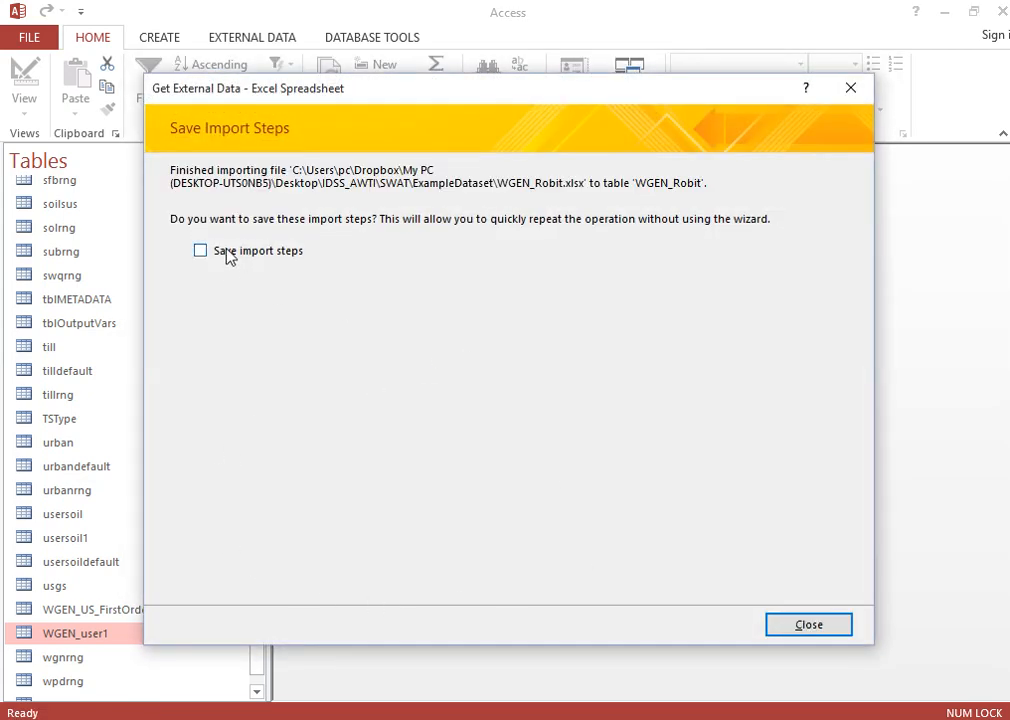
Step: Save the import steps as Import-WGEN_Robit and dismiss the exclusive-access notice
click(229, 256)
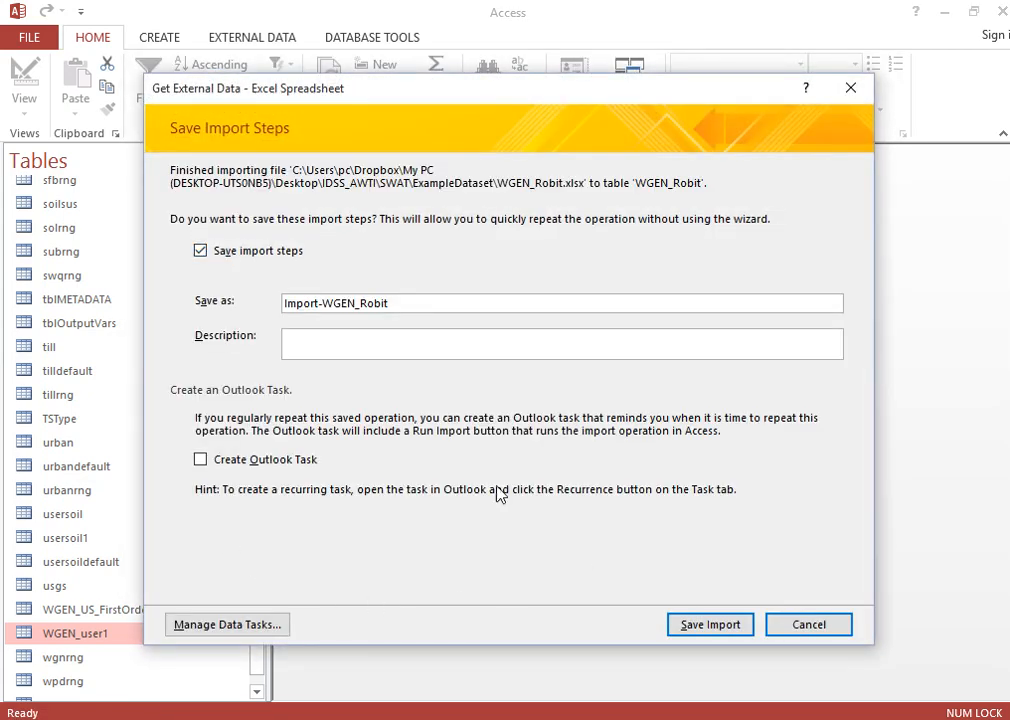
click(716, 625)
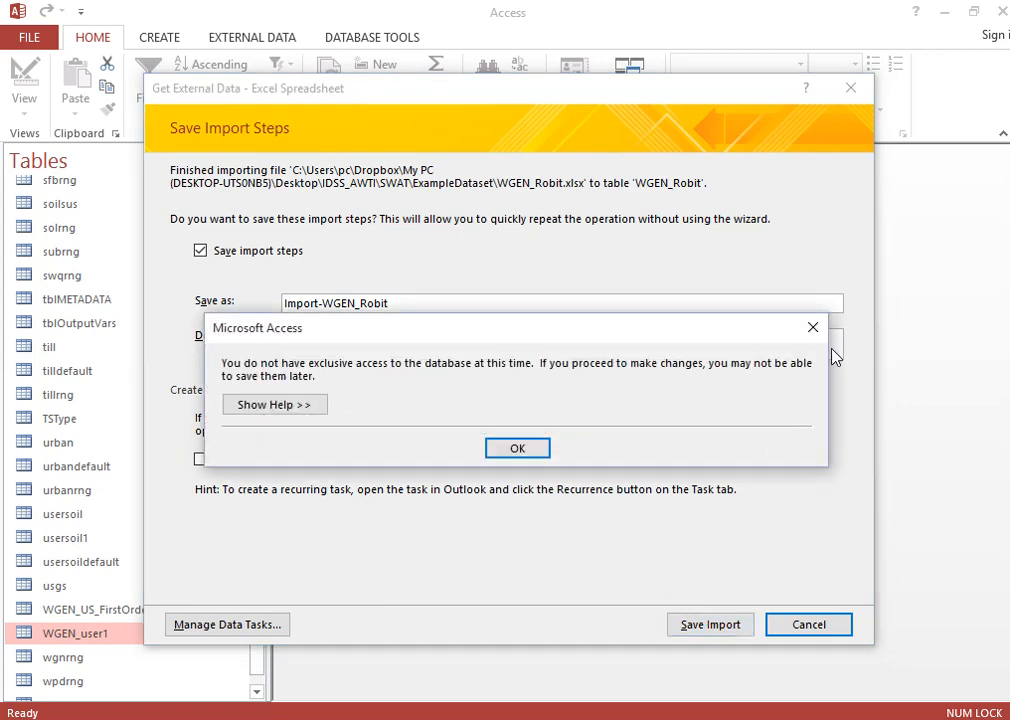
click(813, 327)
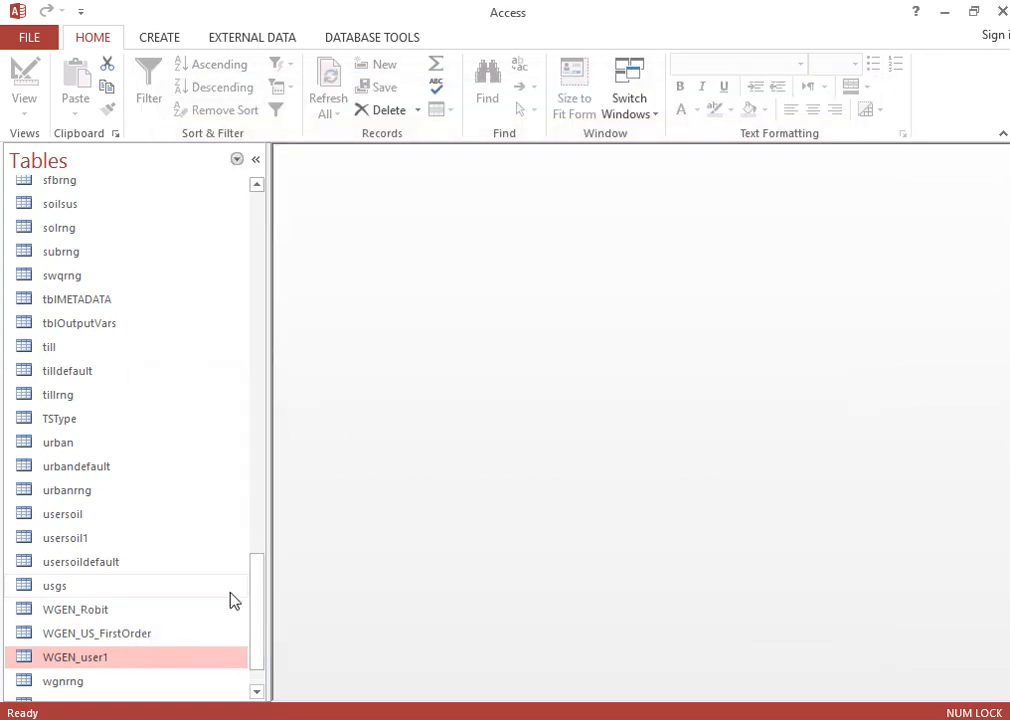
Step: Open the imported WGEN_Robit table, check its station record and fields, and close the table
scroll(196, 629, down, 2)
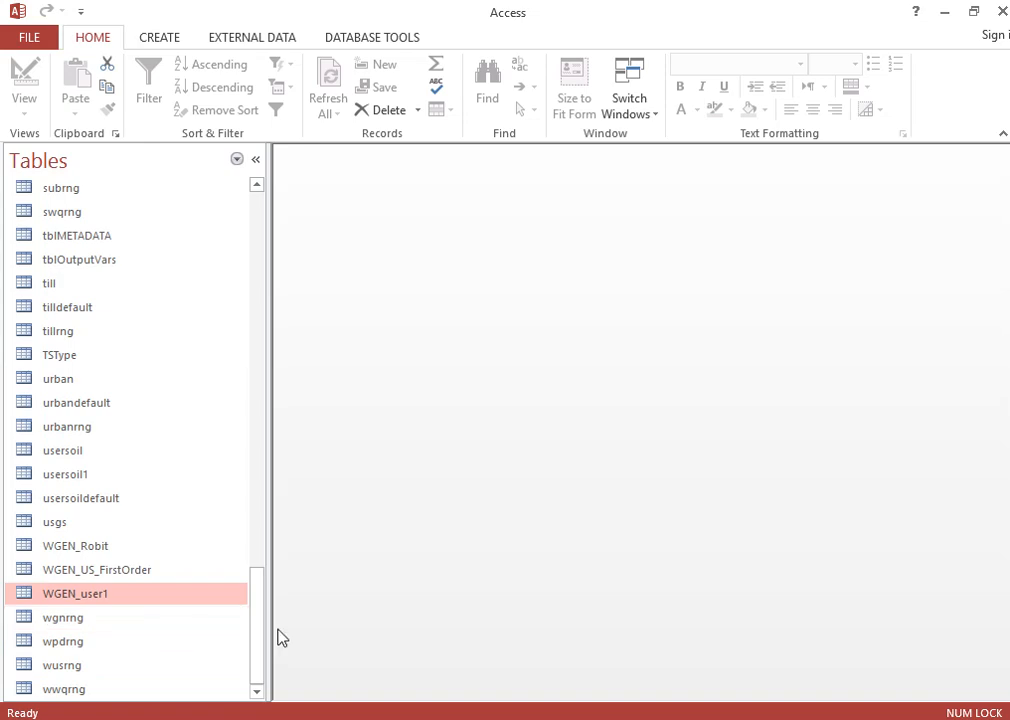
double_click(124, 555)
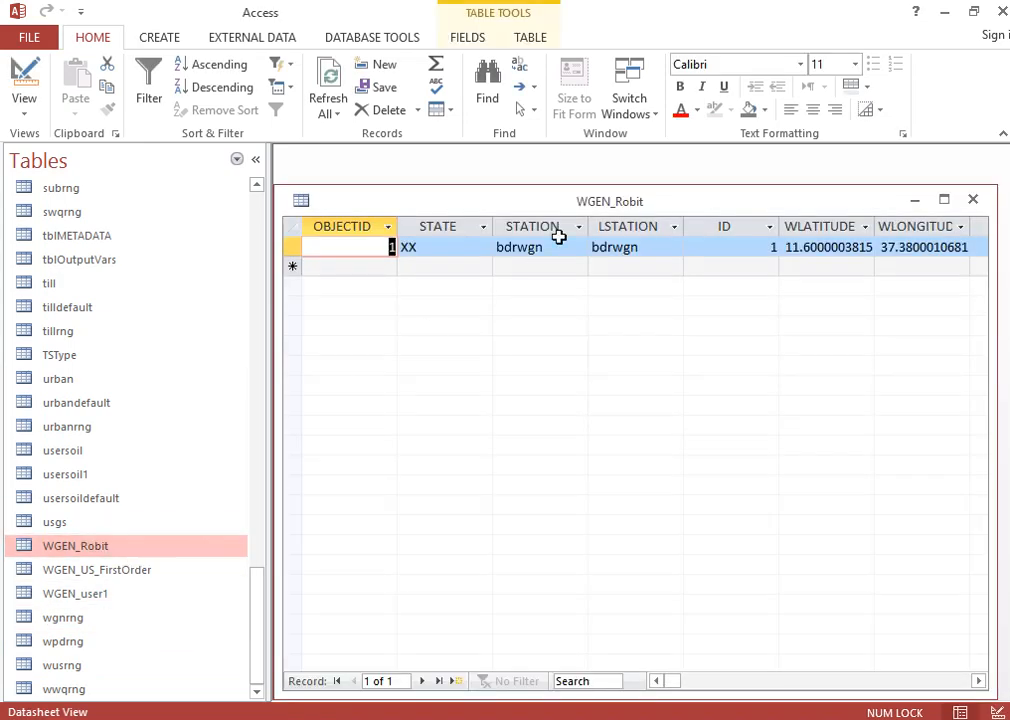
key(Tab)
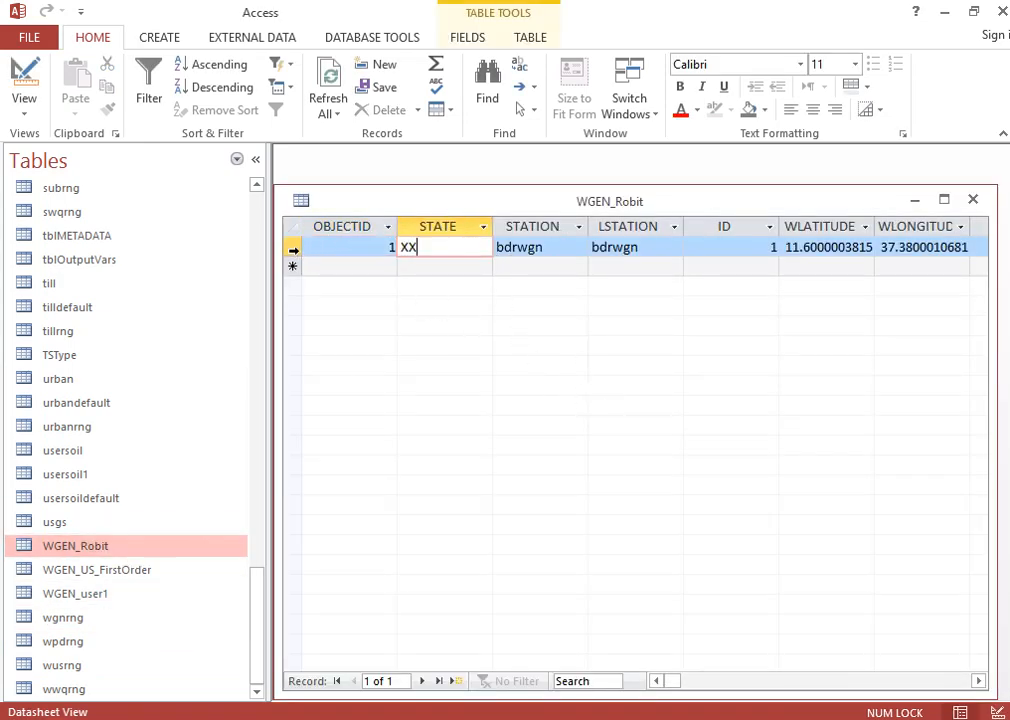
click(292, 247)
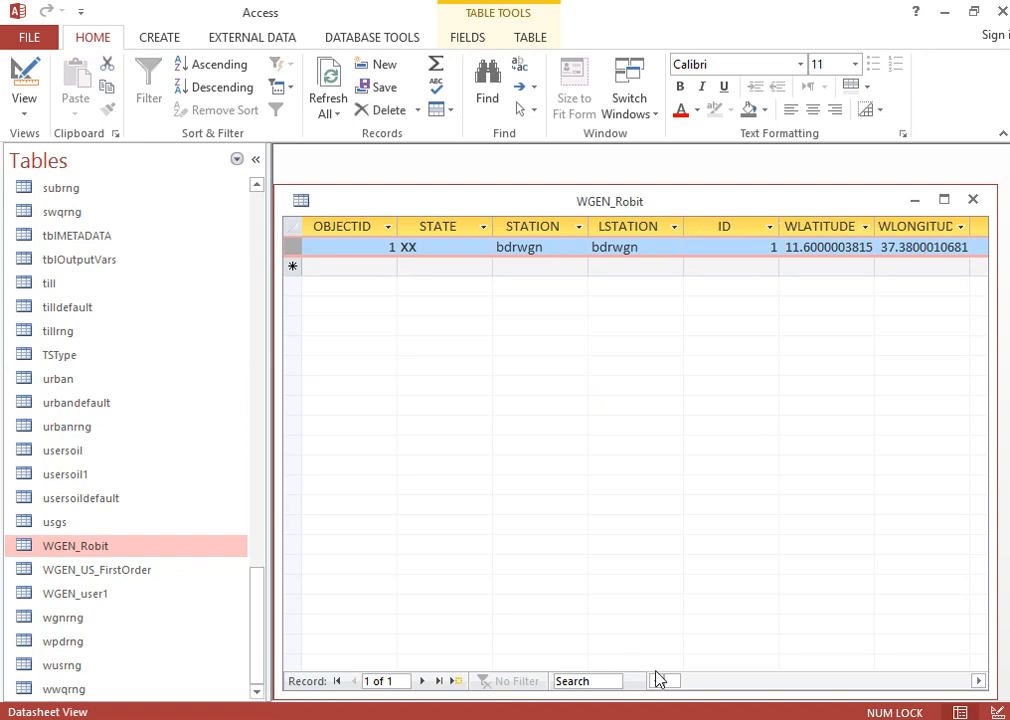
drag(670, 681, 620, 686)
click(972, 199)
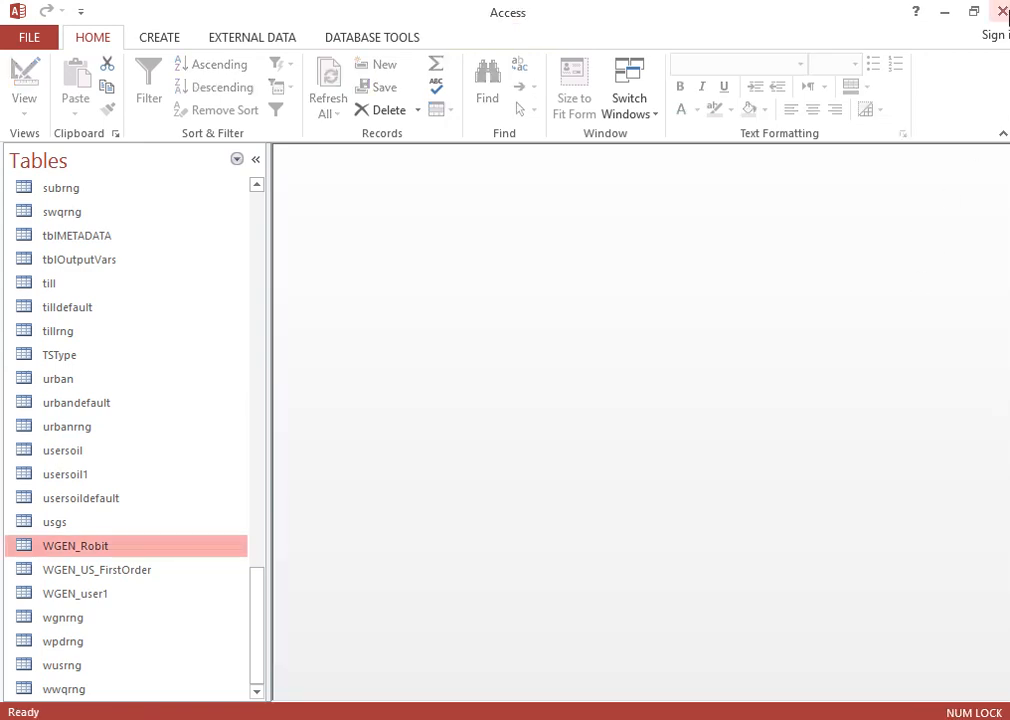
Step: Close the database, switch to SWAT Editor's Weather Data Definition and try to use WGEN_user as the weather generator locations table
click(1002, 11)
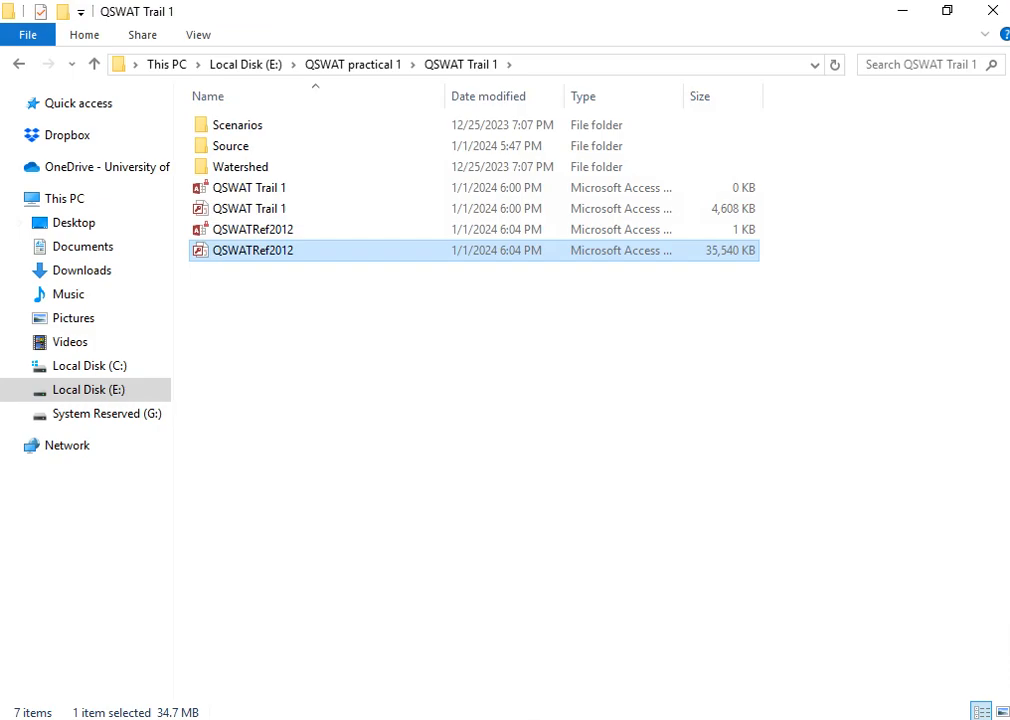
mouse_move(509, 719)
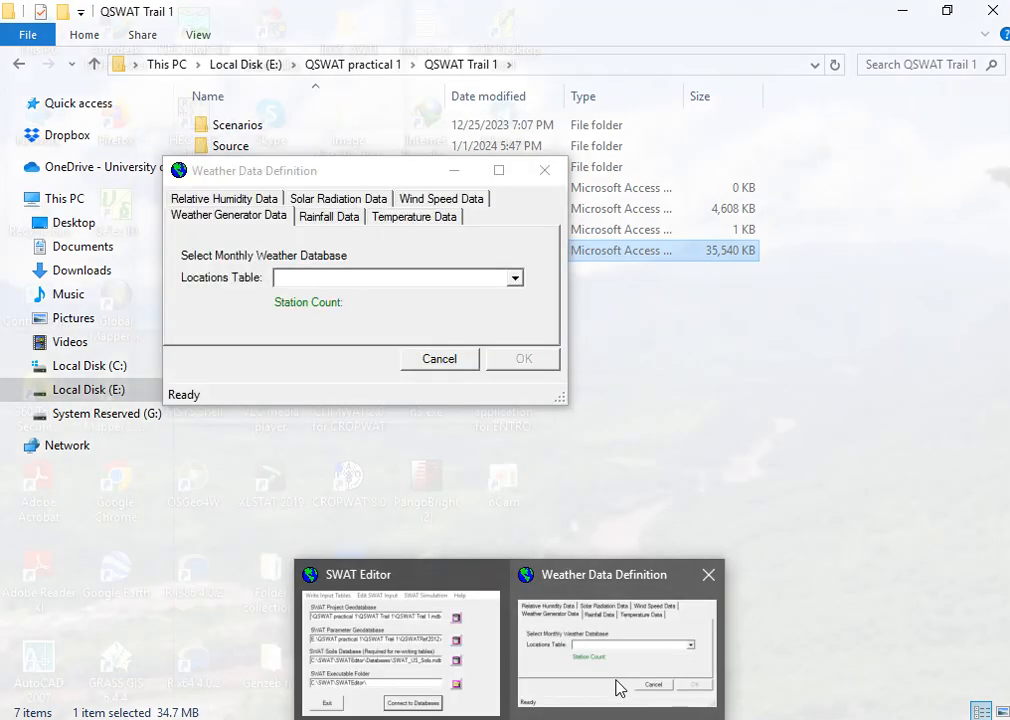
click(619, 683)
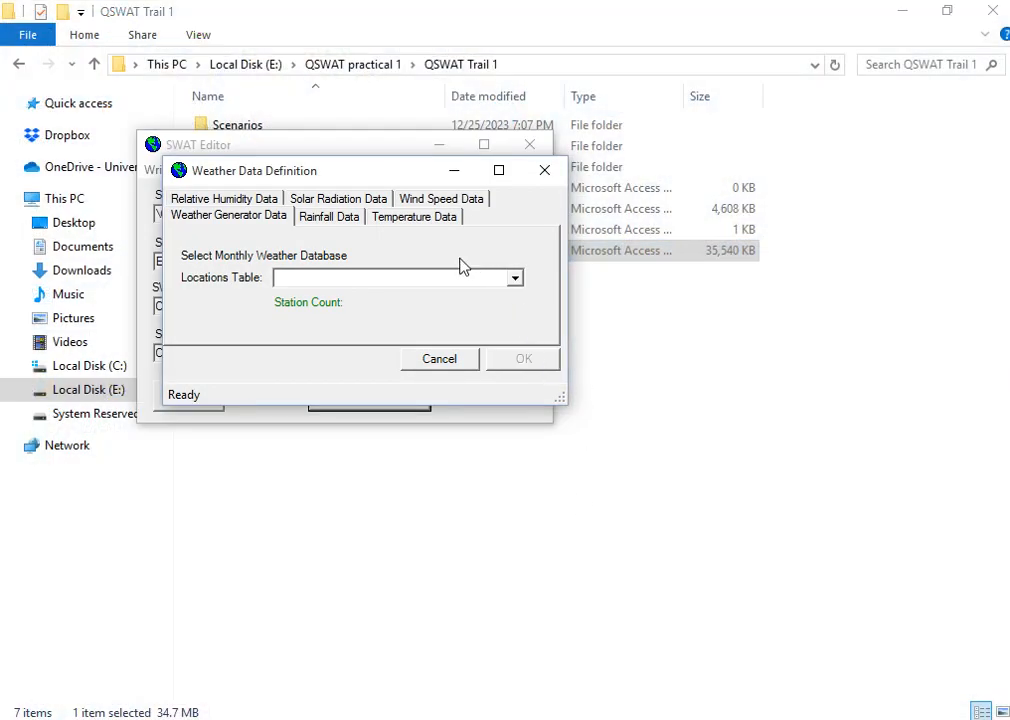
click(515, 277)
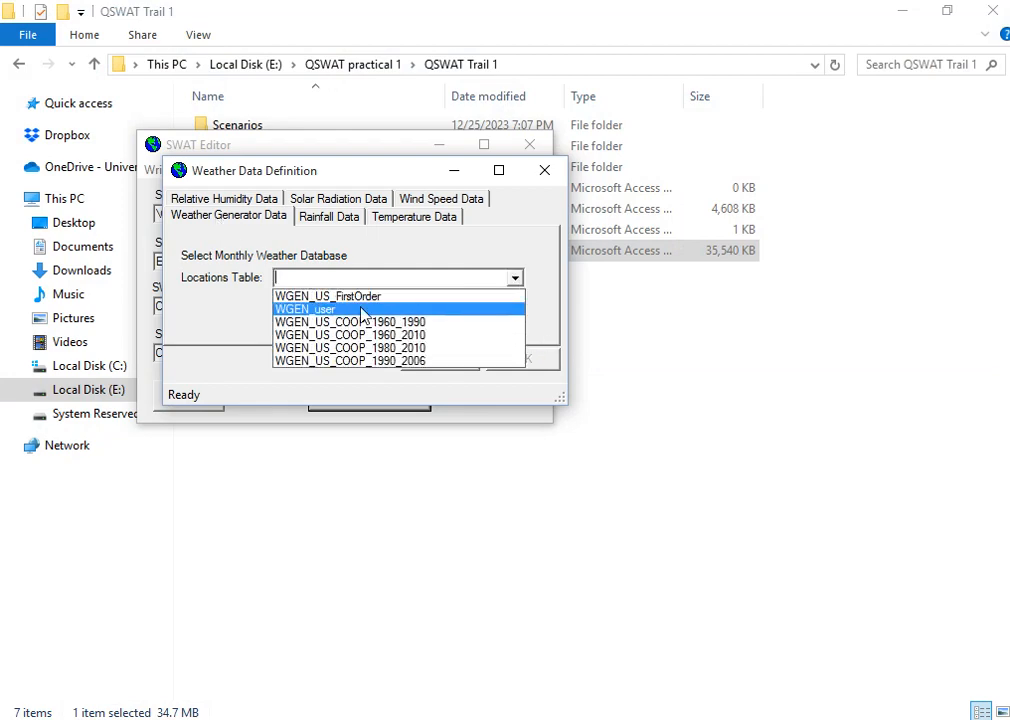
click(362, 312)
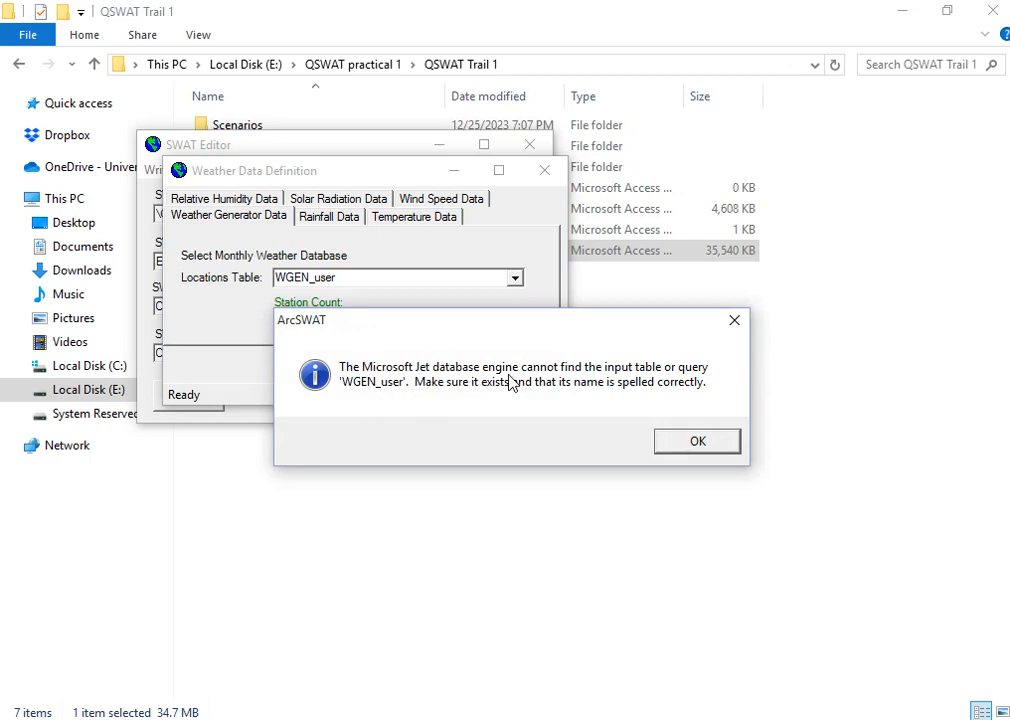
Step: Dismiss the missing-table message in Weather Data Definition
click(706, 443)
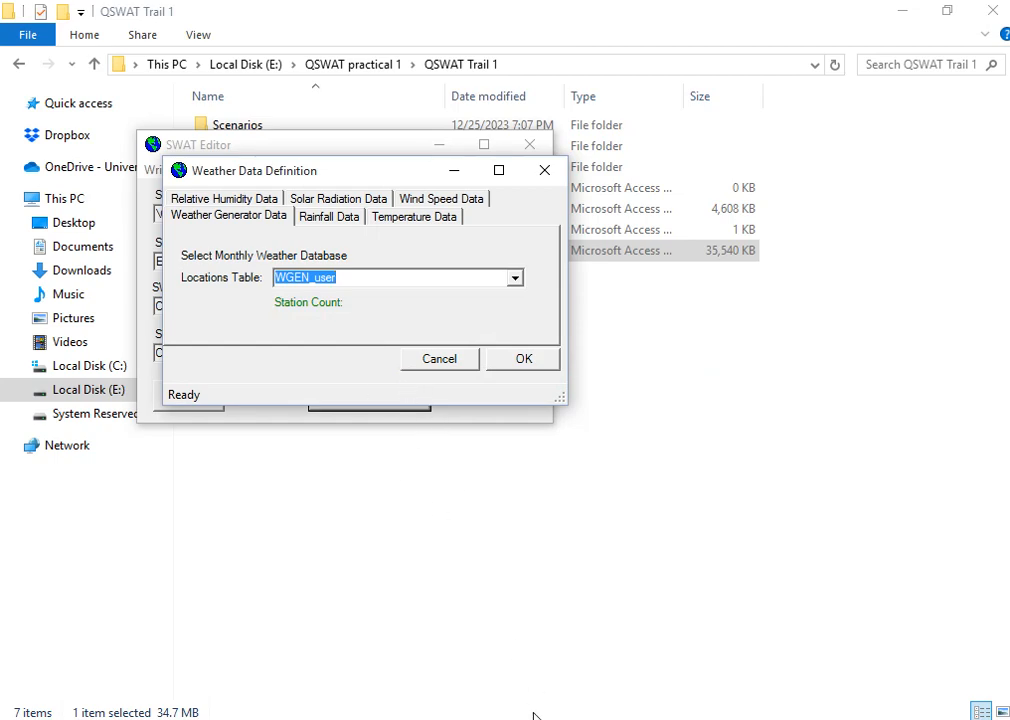
click(460, 670)
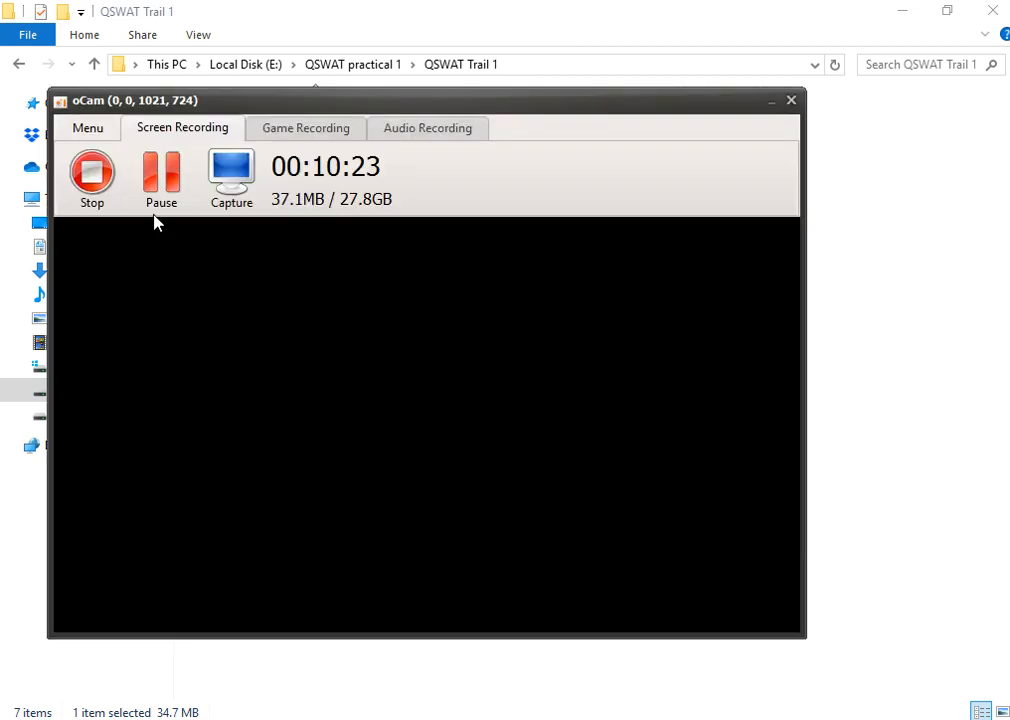
click(157, 207)
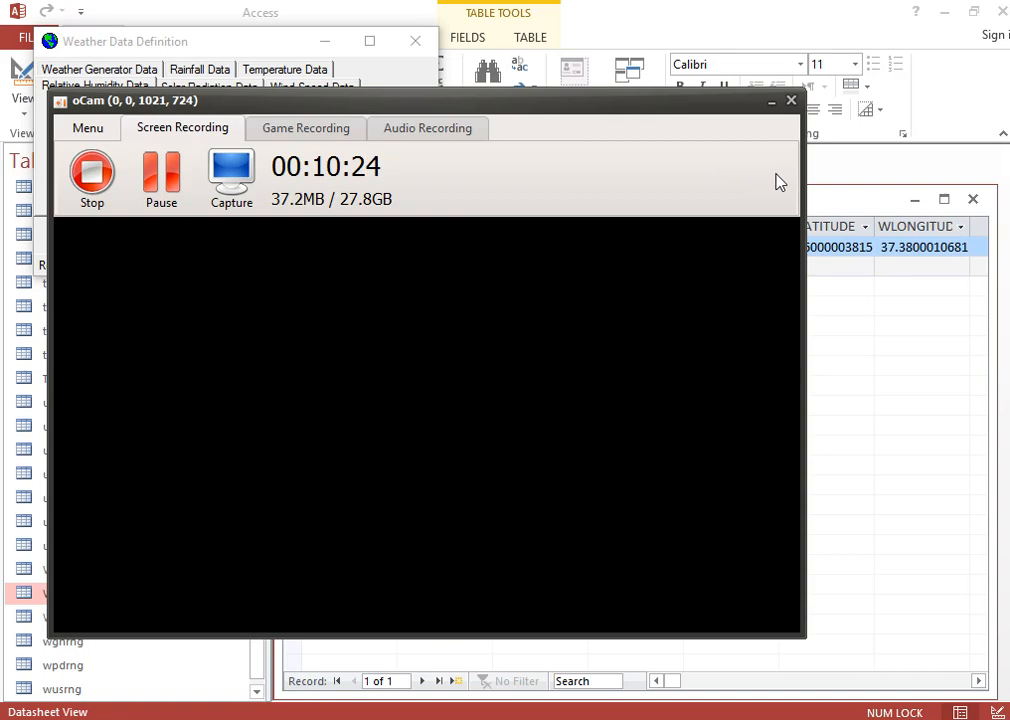
click(771, 101)
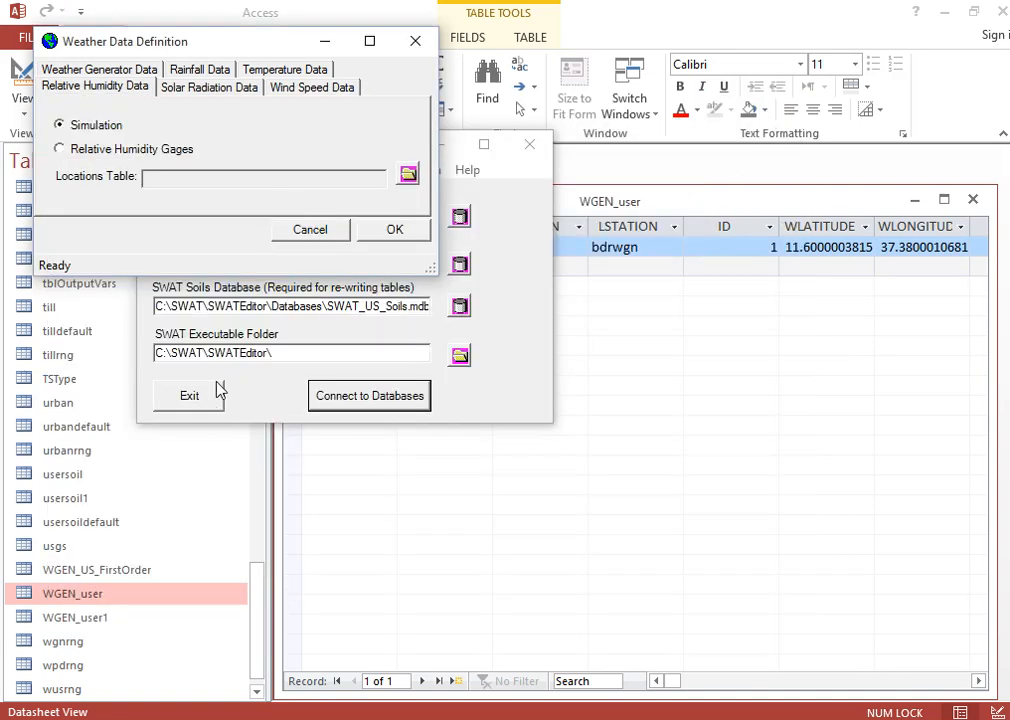
Step: Open the WGEN_user1 table in the Access database and compare it with the WGEN_user table
click(112, 630)
double_click(112, 630)
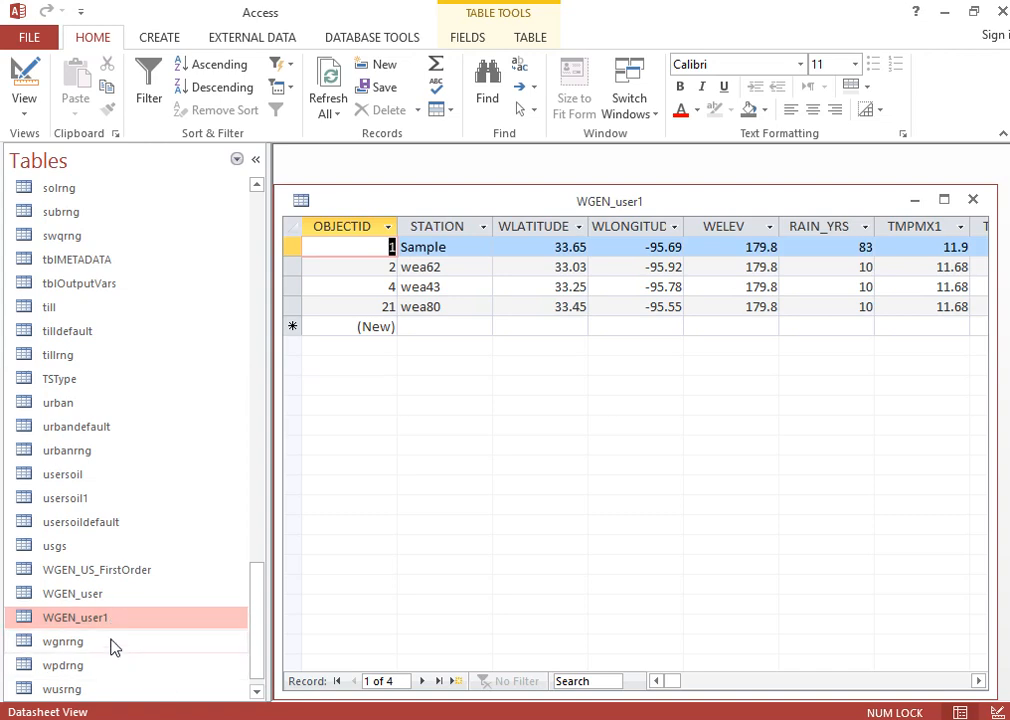
double_click(86, 598)
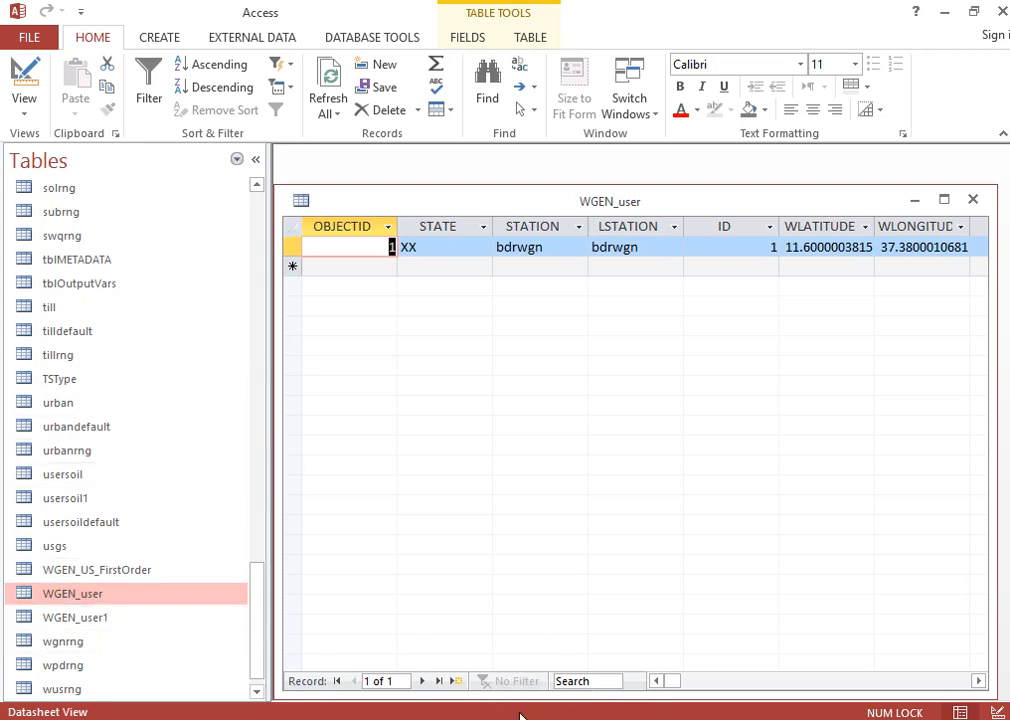
Step: Switch to SWAT Editor's Weather Data Definition and choose WGEN_user as the weather generator locations table
mouse_move(521, 716)
click(523, 618)
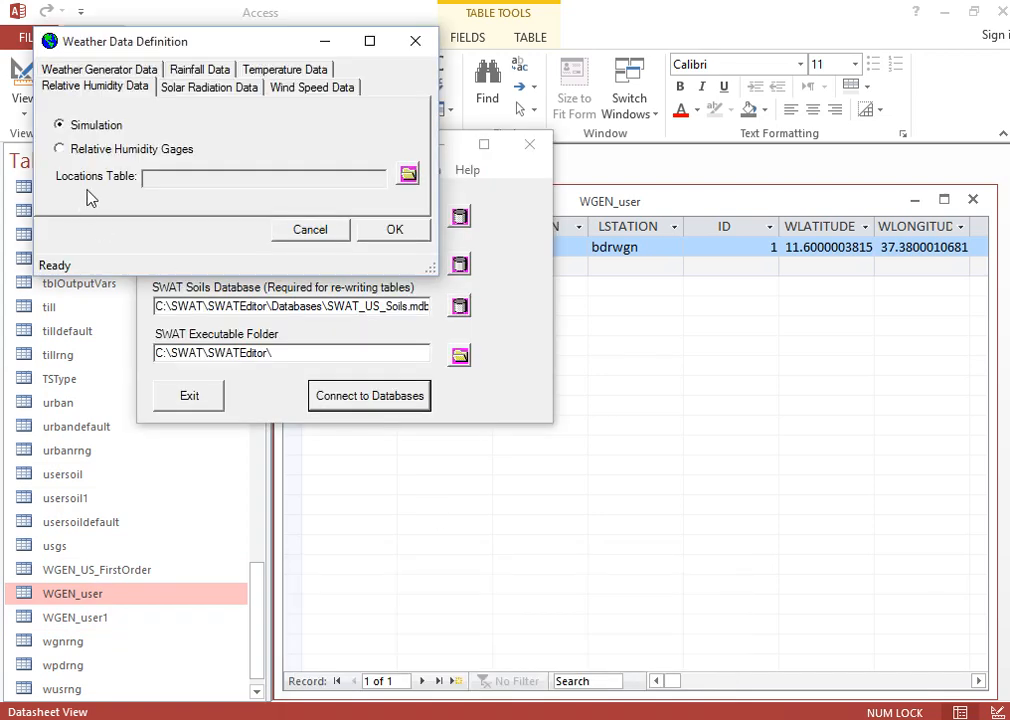
click(72, 68)
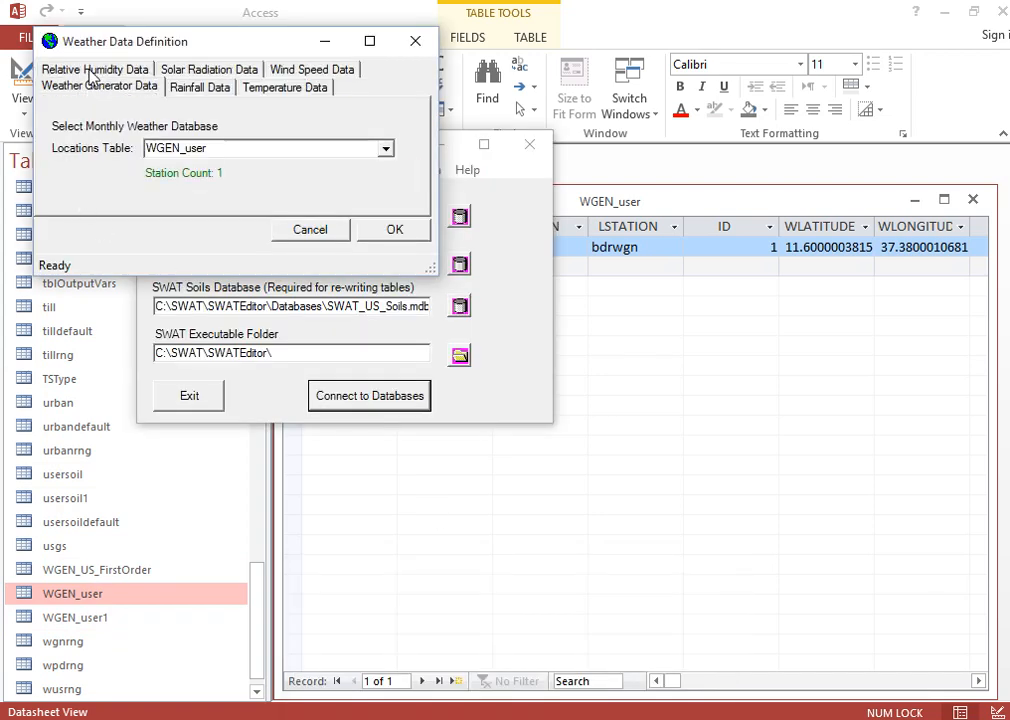
click(386, 148)
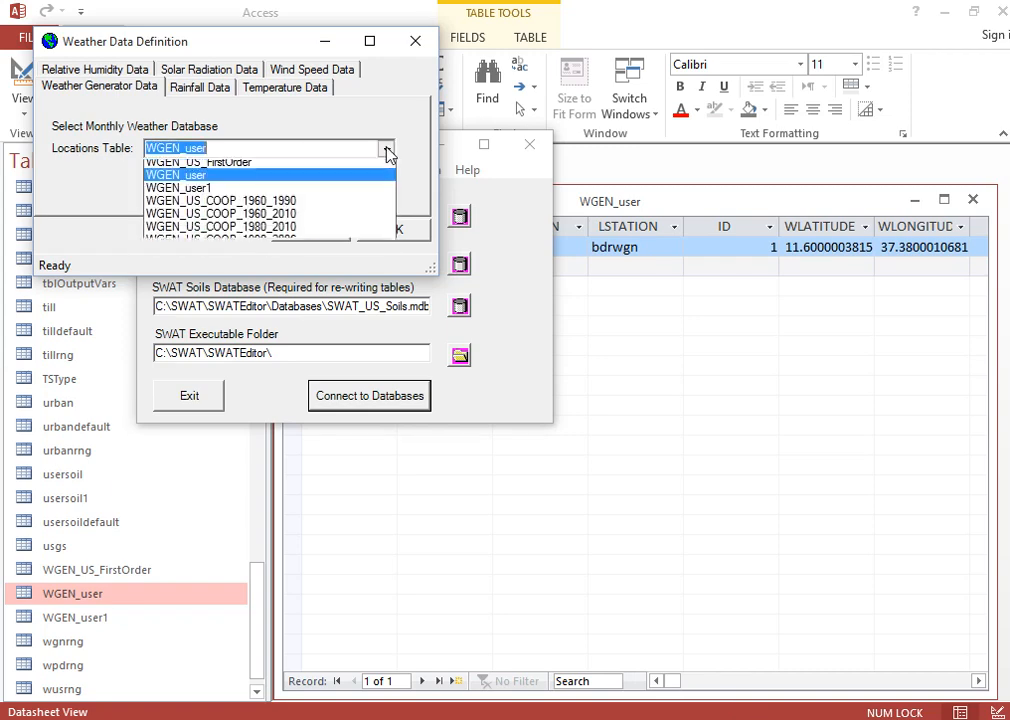
click(170, 180)
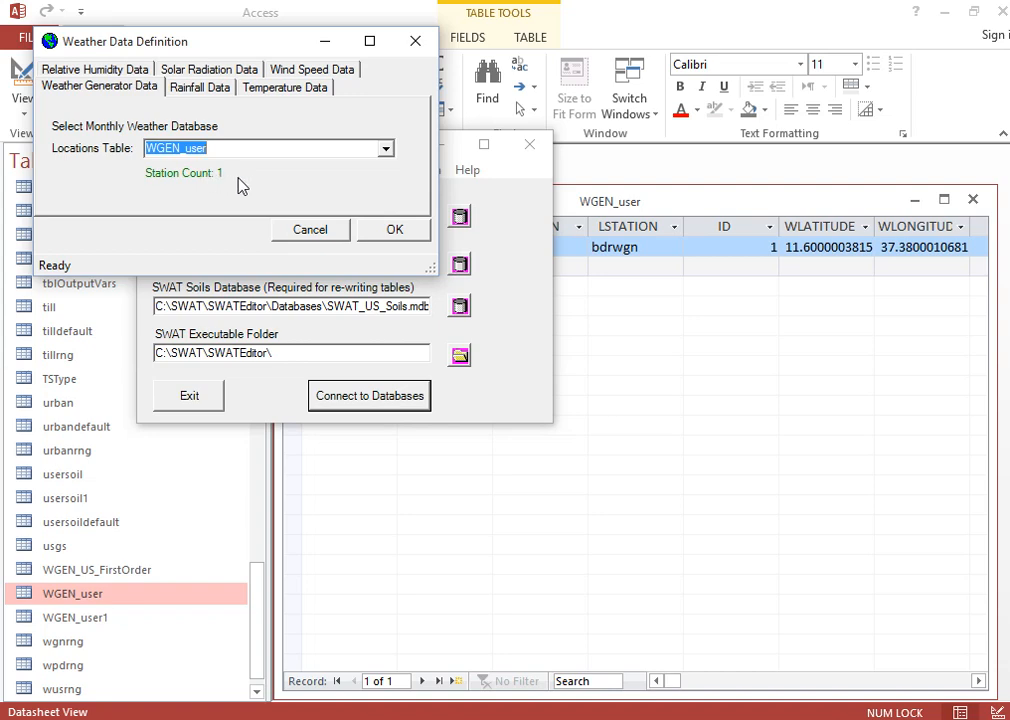
Step: Return to Access, examine the station record in the WGEN_user table and close the table
click(100, 598)
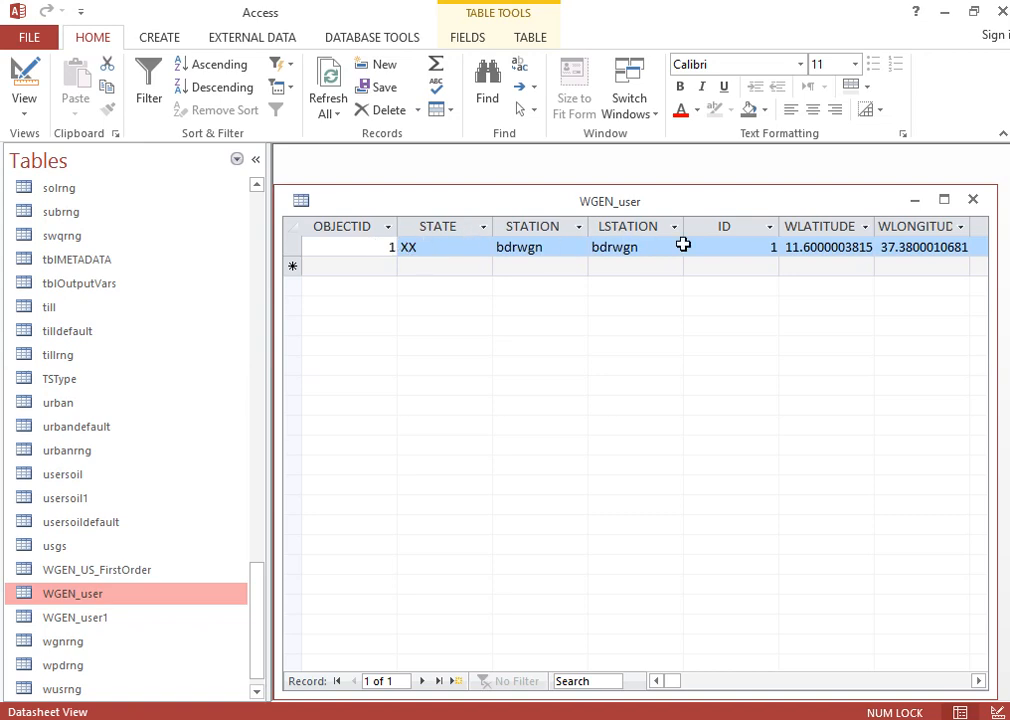
click(370, 246)
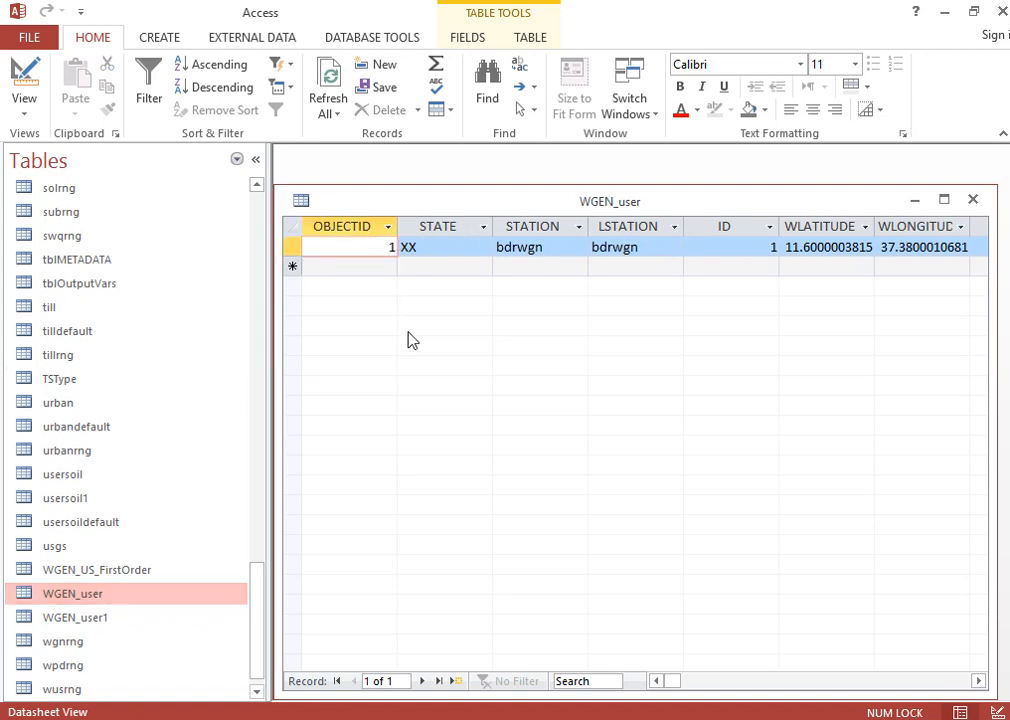
click(972, 199)
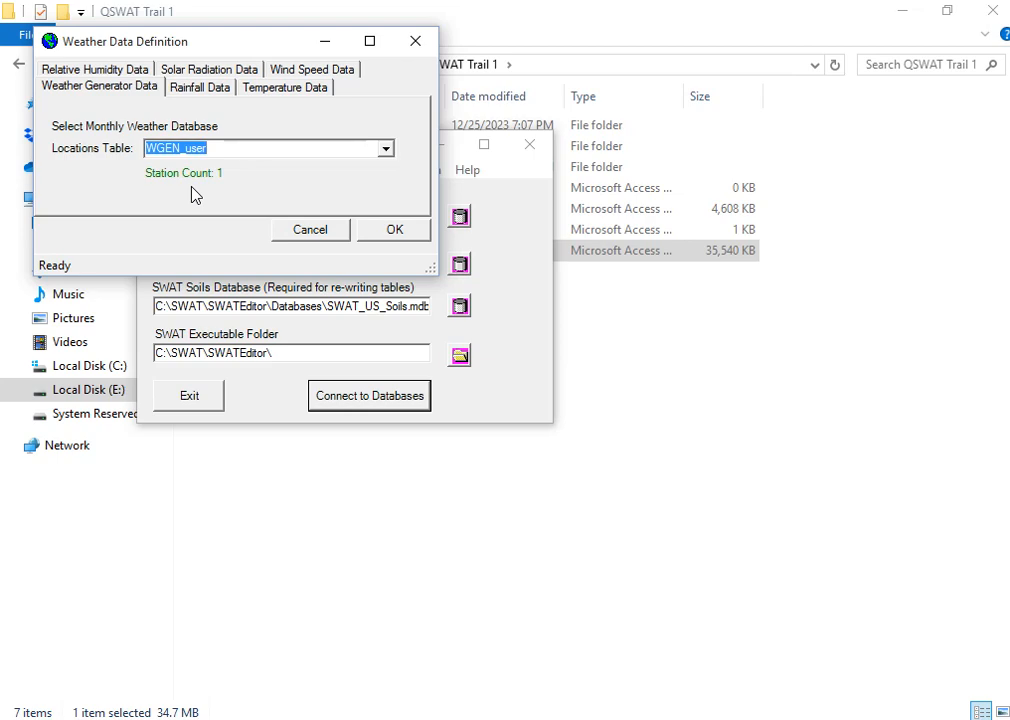
Step: Set relative humidity data to use gages from rhumRobStation in Desktop > IDSS_AWTI > SWAT > ExampleDataset > ClimateRobit
click(96, 70)
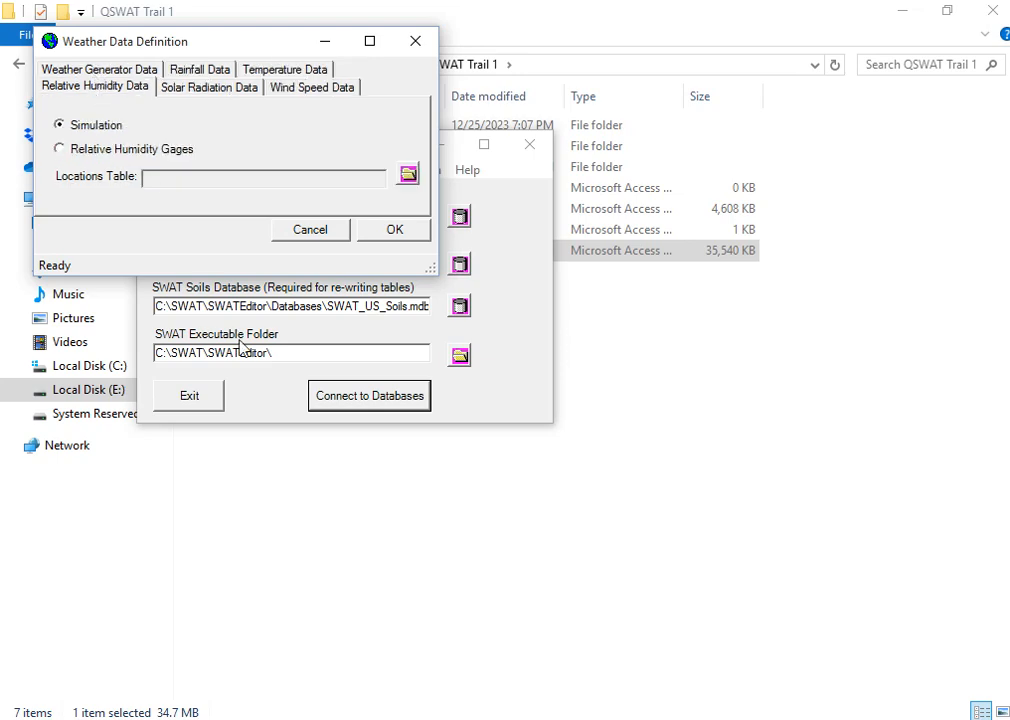
click(60, 150)
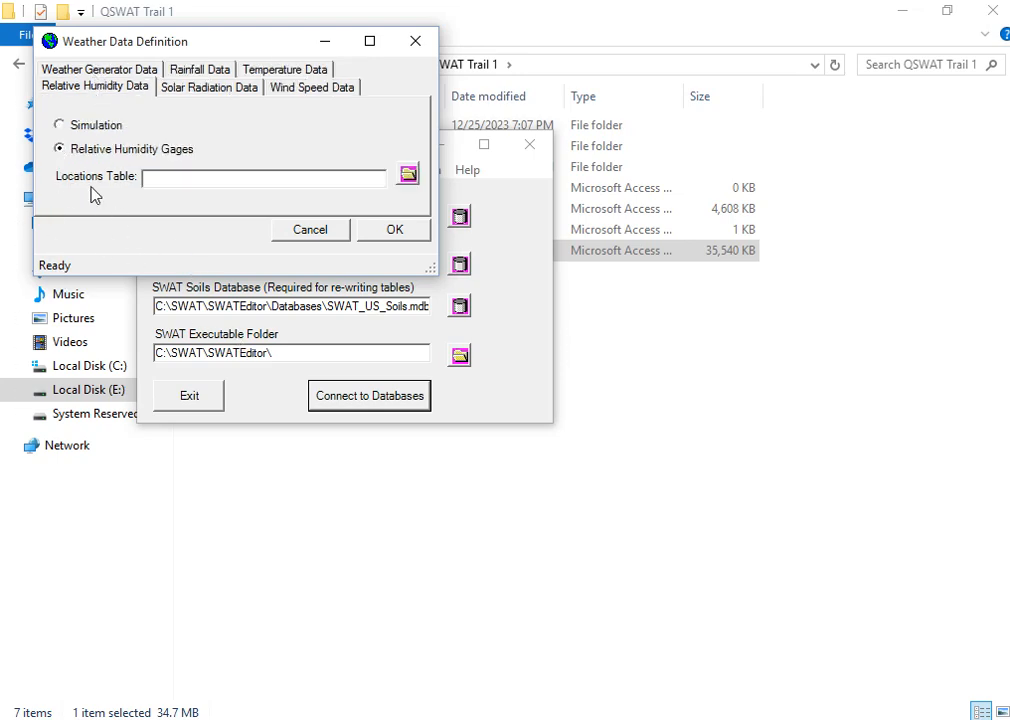
click(408, 176)
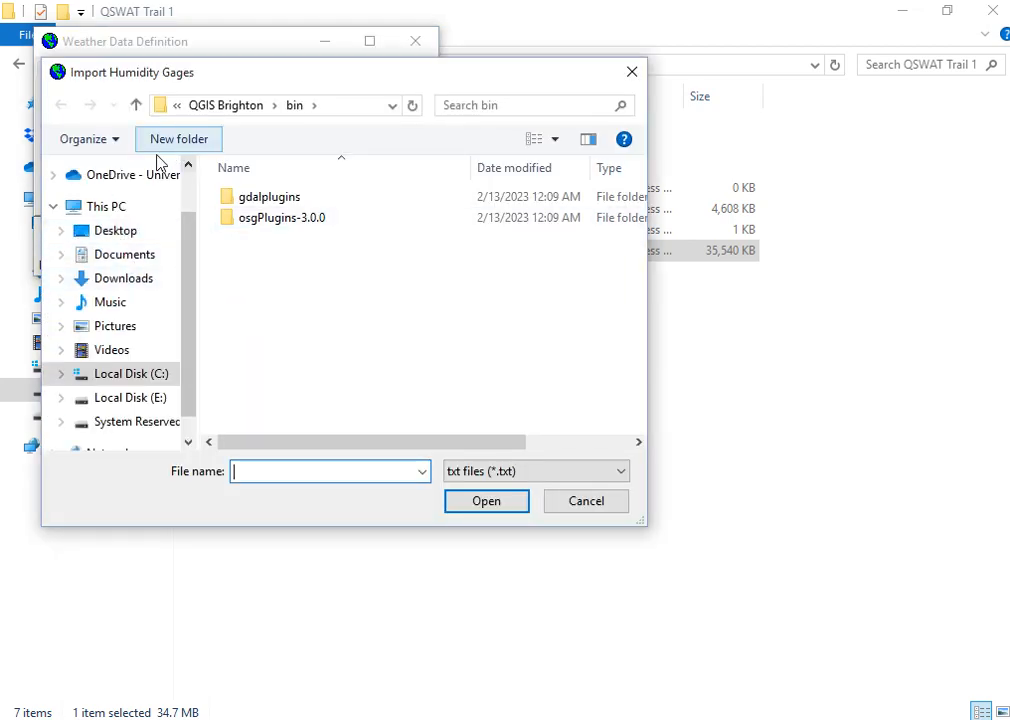
click(118, 231)
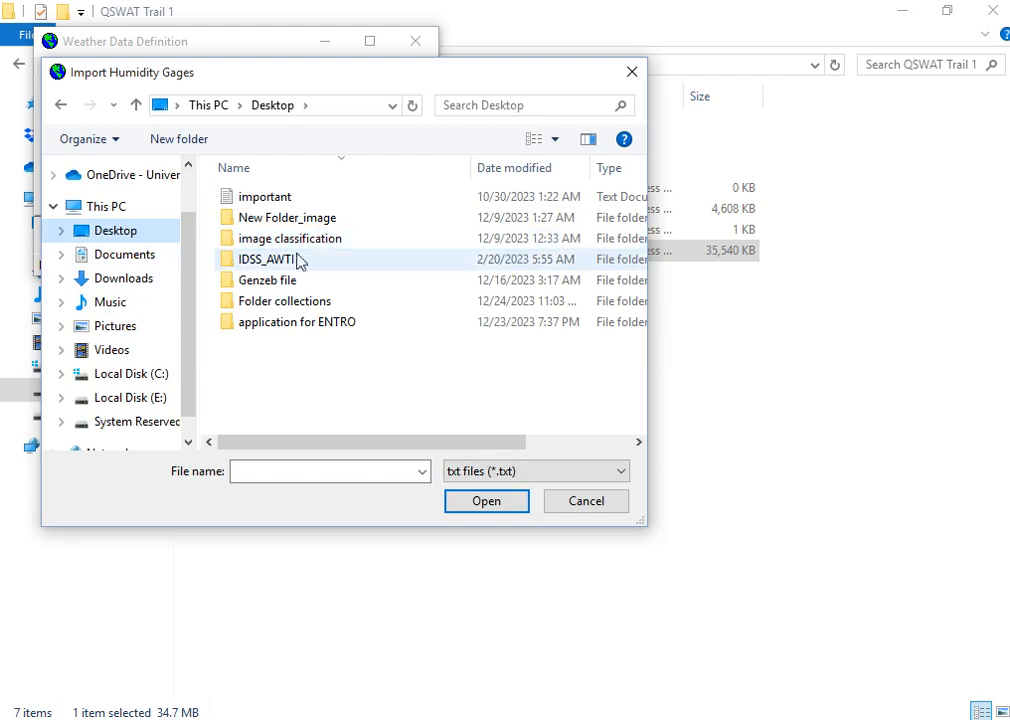
double_click(287, 261)
double_click(255, 240)
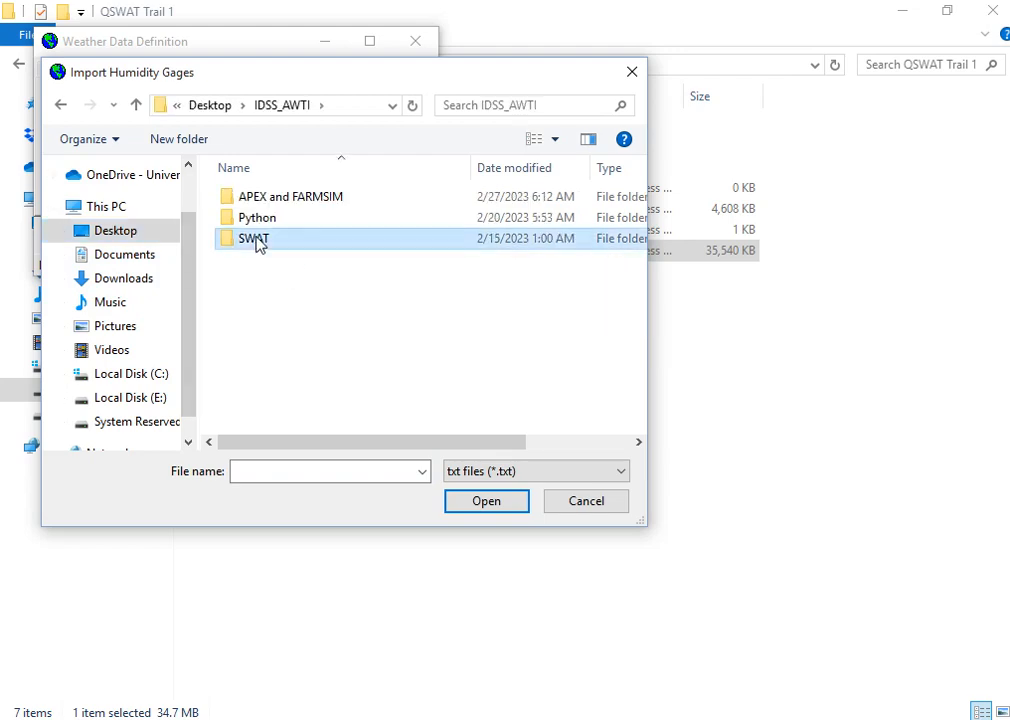
double_click(309, 248)
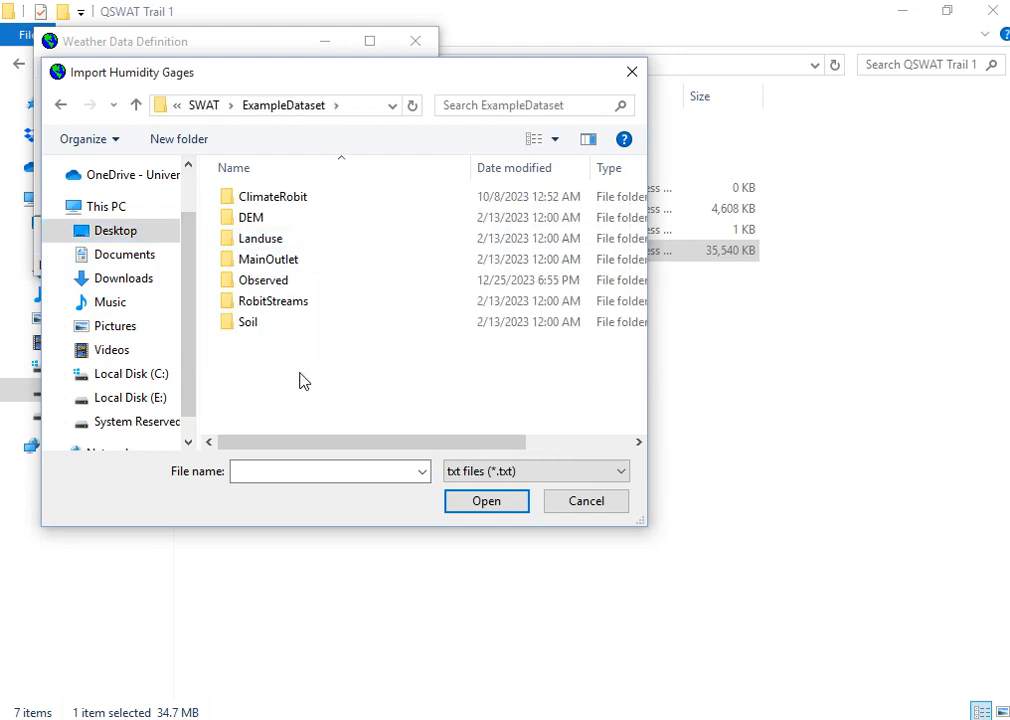
double_click(295, 204)
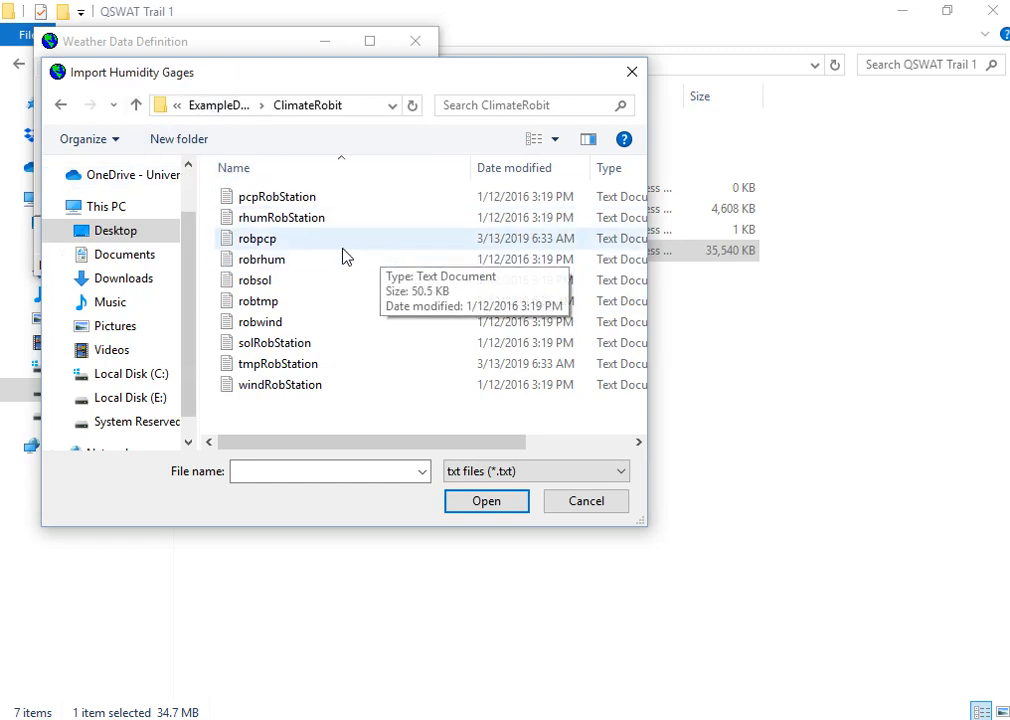
click(275, 226)
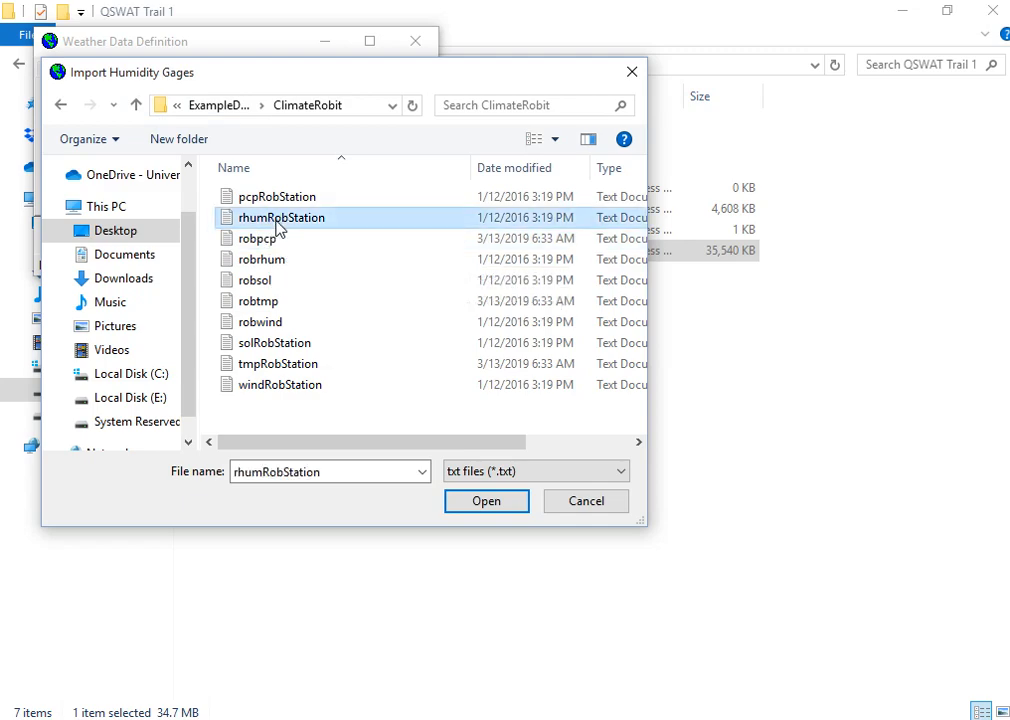
click(474, 508)
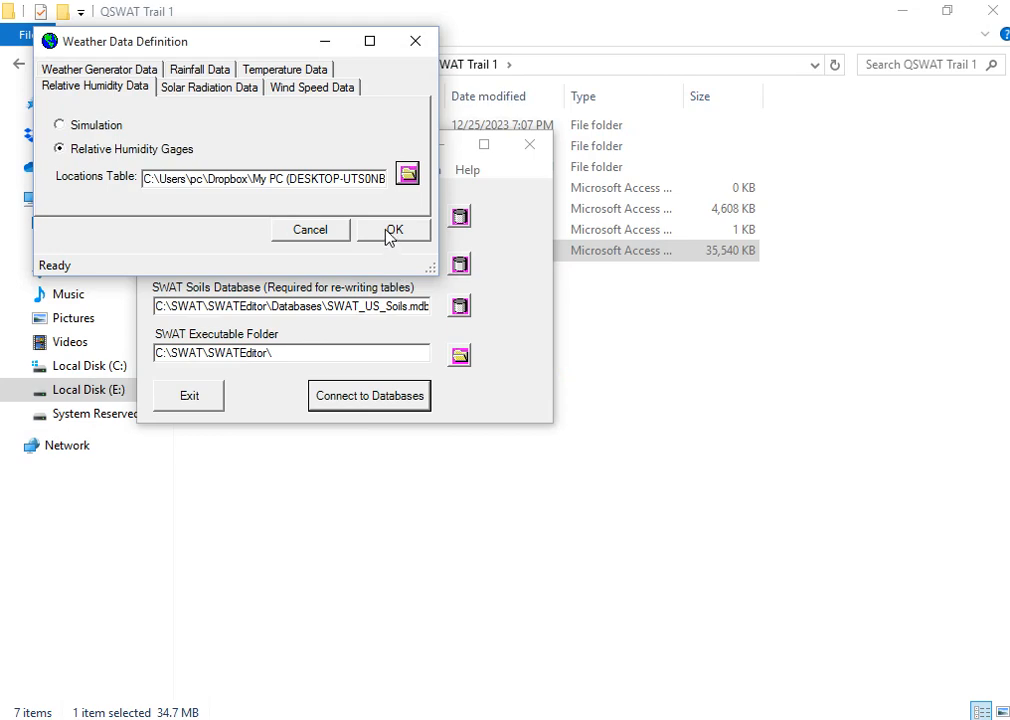
Step: Set rainfall data to use raingages, with pcpRobStation from the ClimateRobit folder as the locations table
click(192, 71)
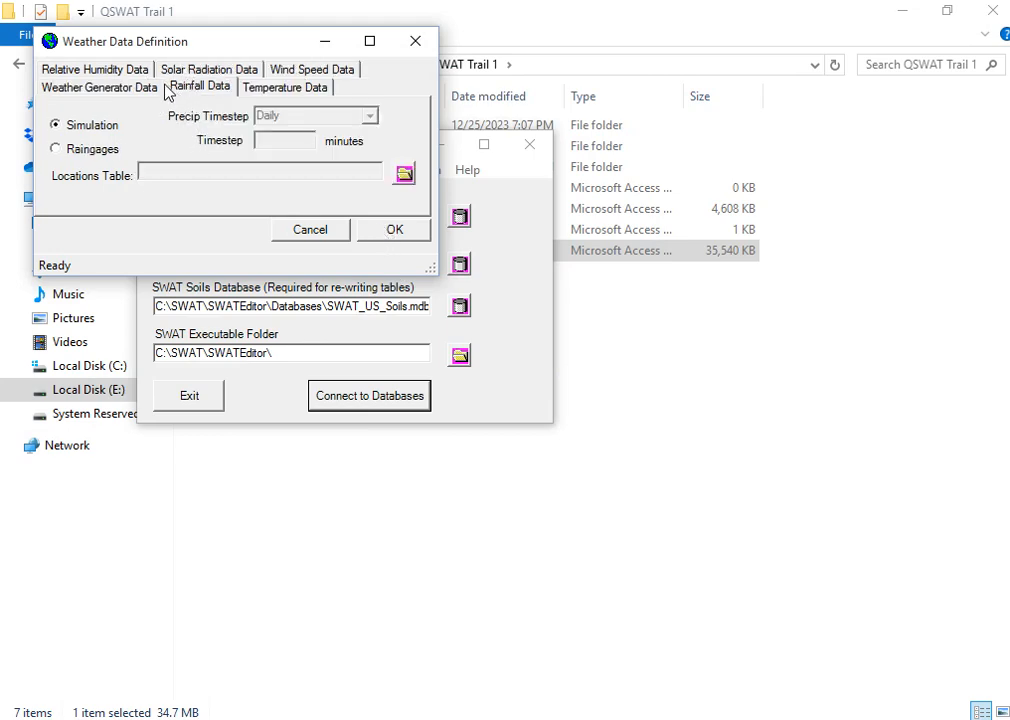
click(92, 152)
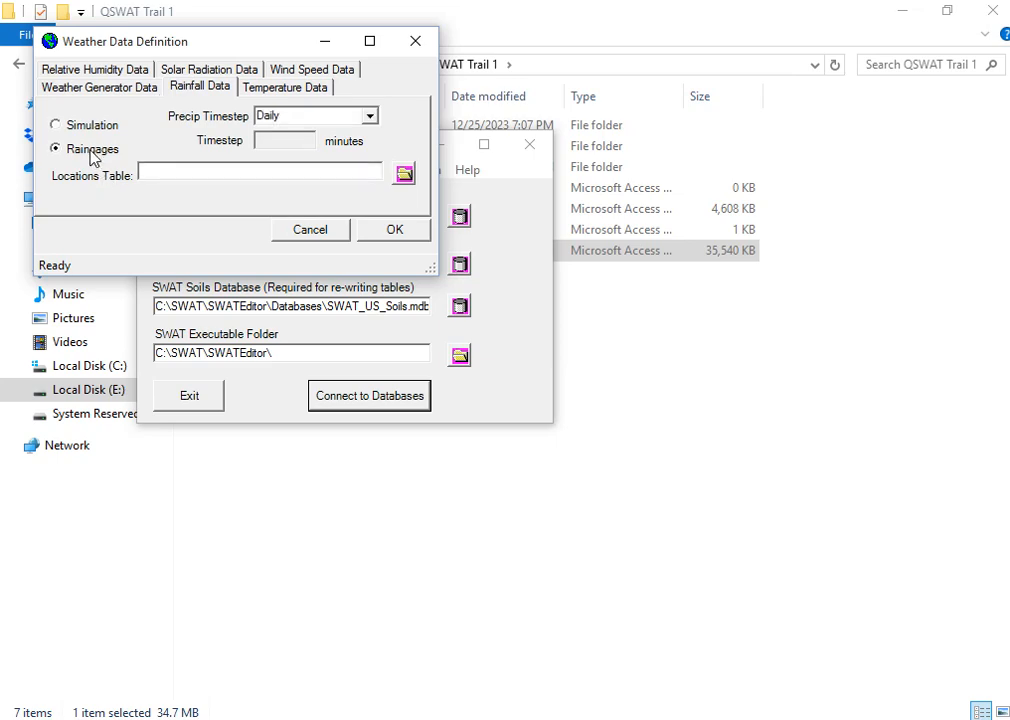
click(404, 175)
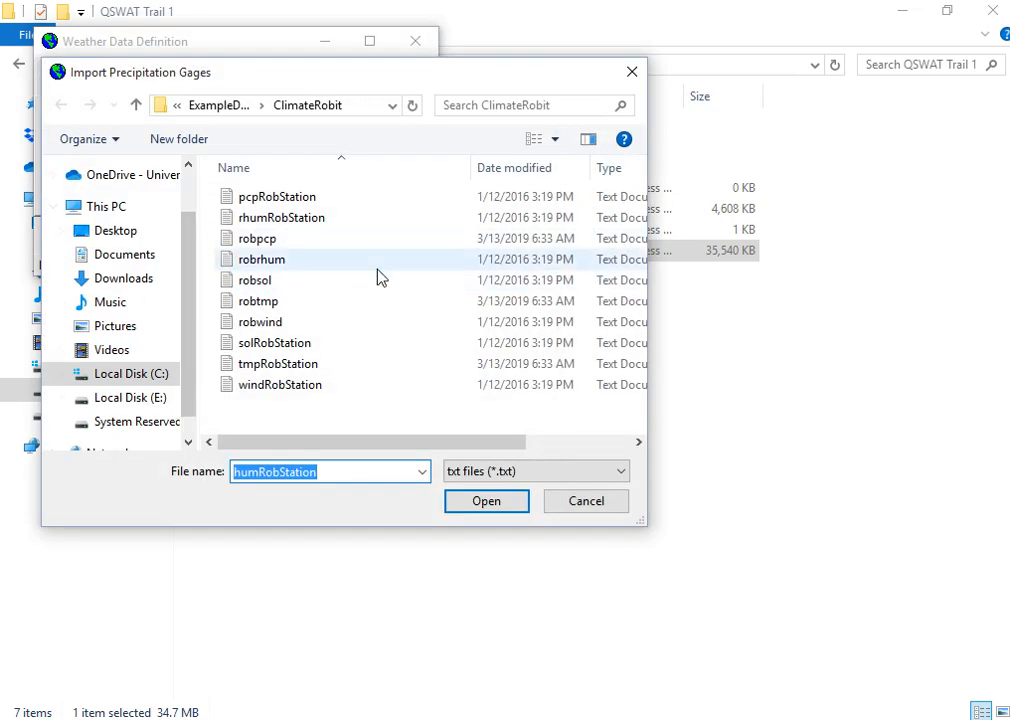
click(316, 198)
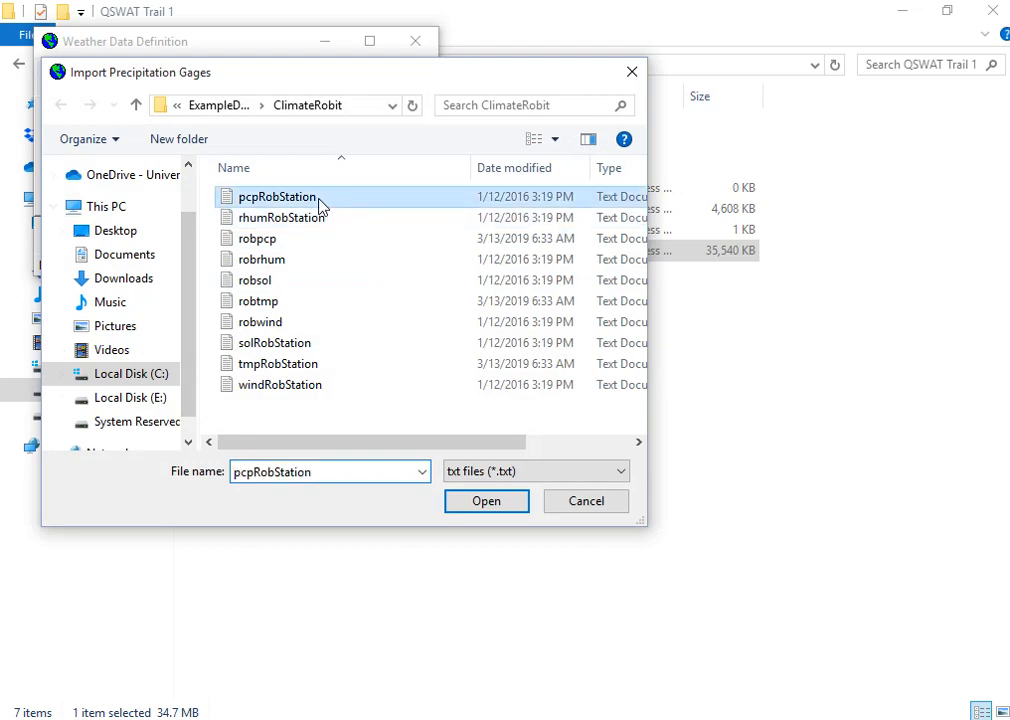
click(490, 503)
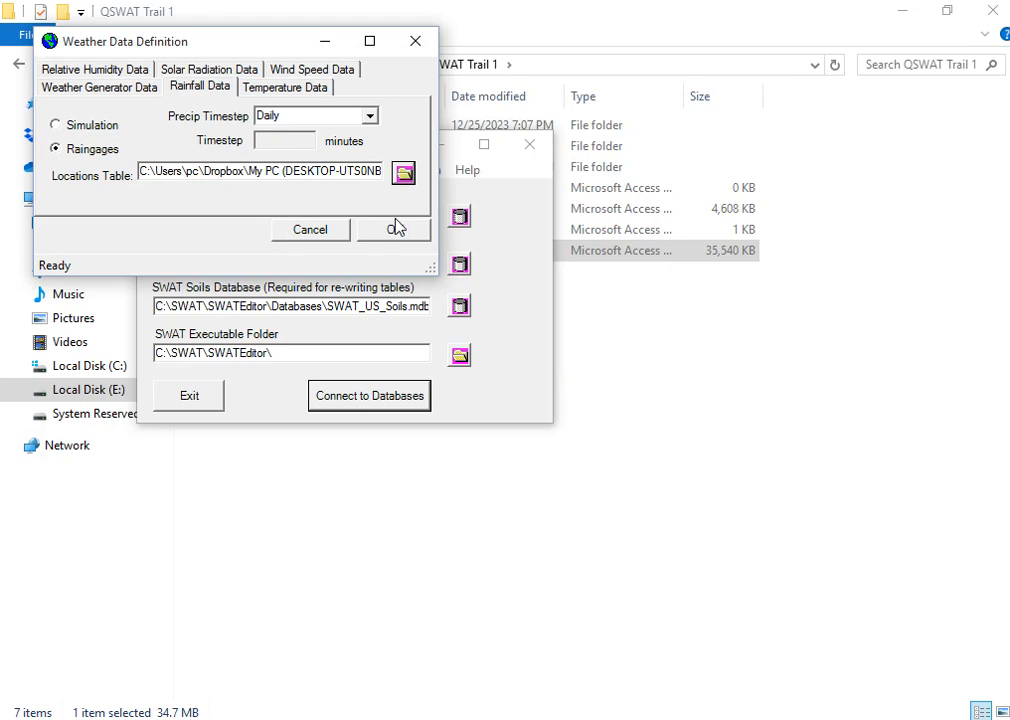
Step: Set solar radiation data to use solar gages, with solRobStation from the ClimateRobit folder as the locations table
click(199, 69)
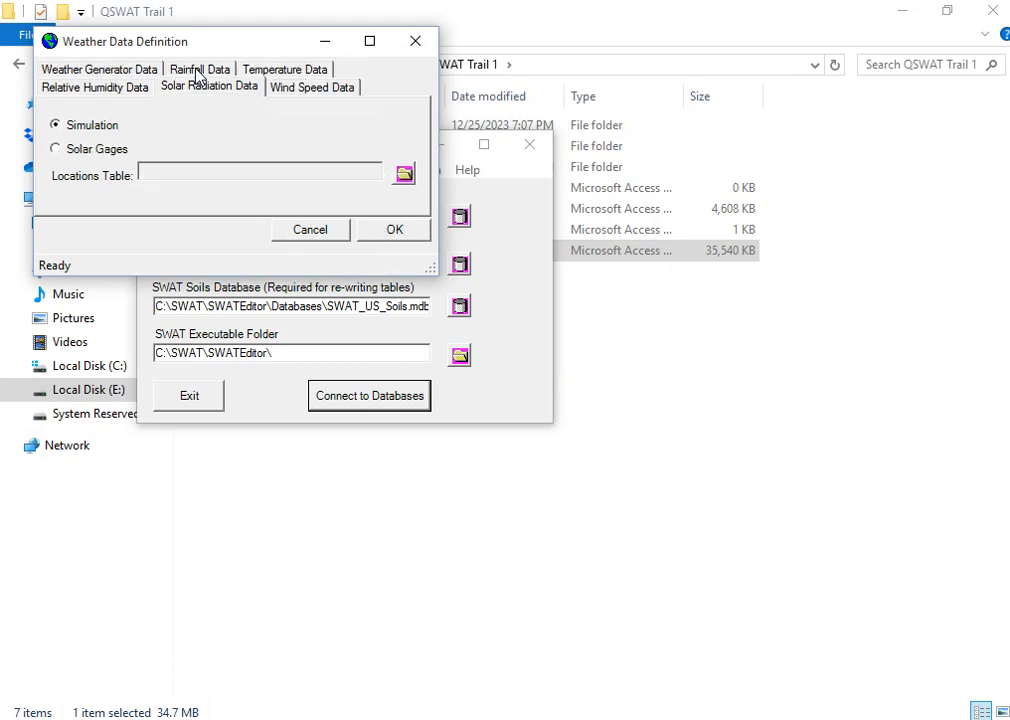
click(88, 151)
click(404, 175)
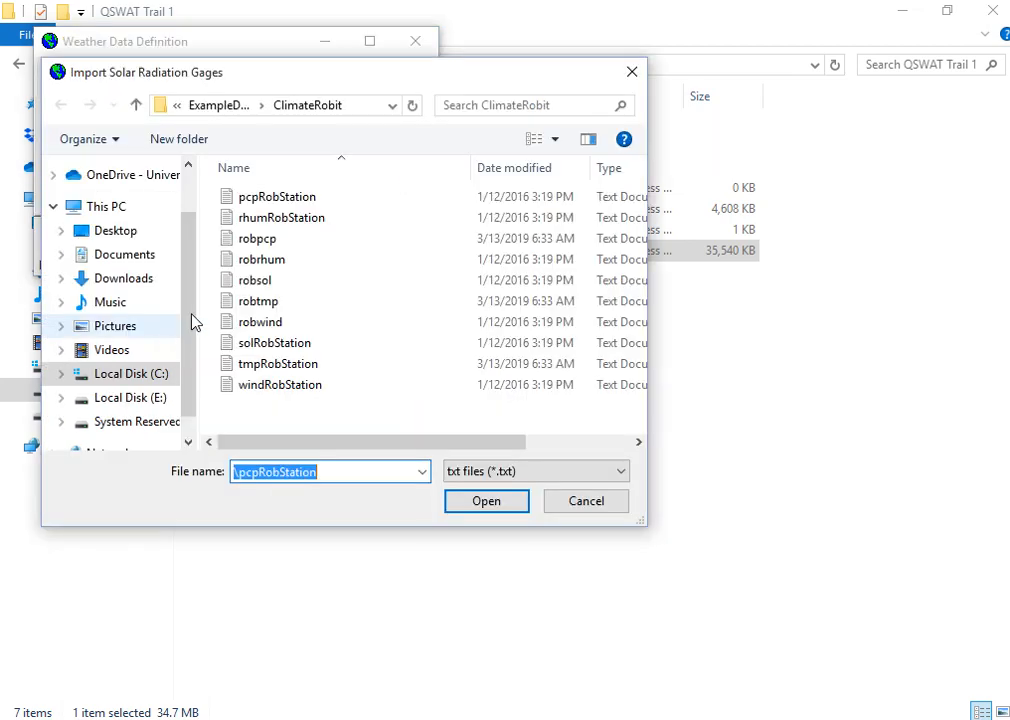
click(285, 346)
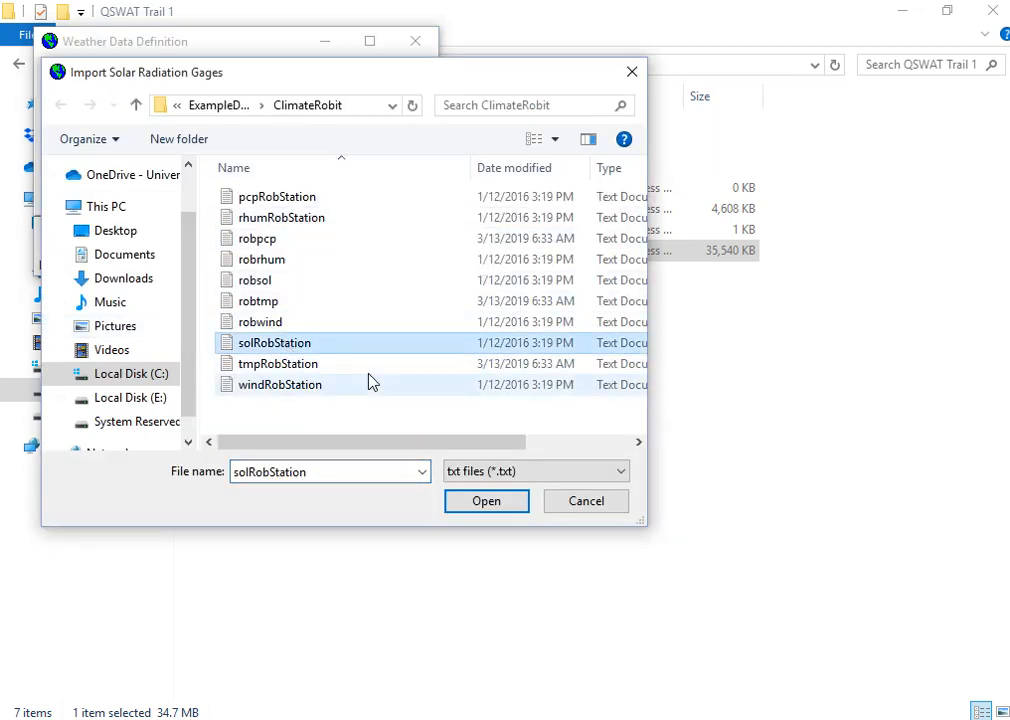
click(495, 504)
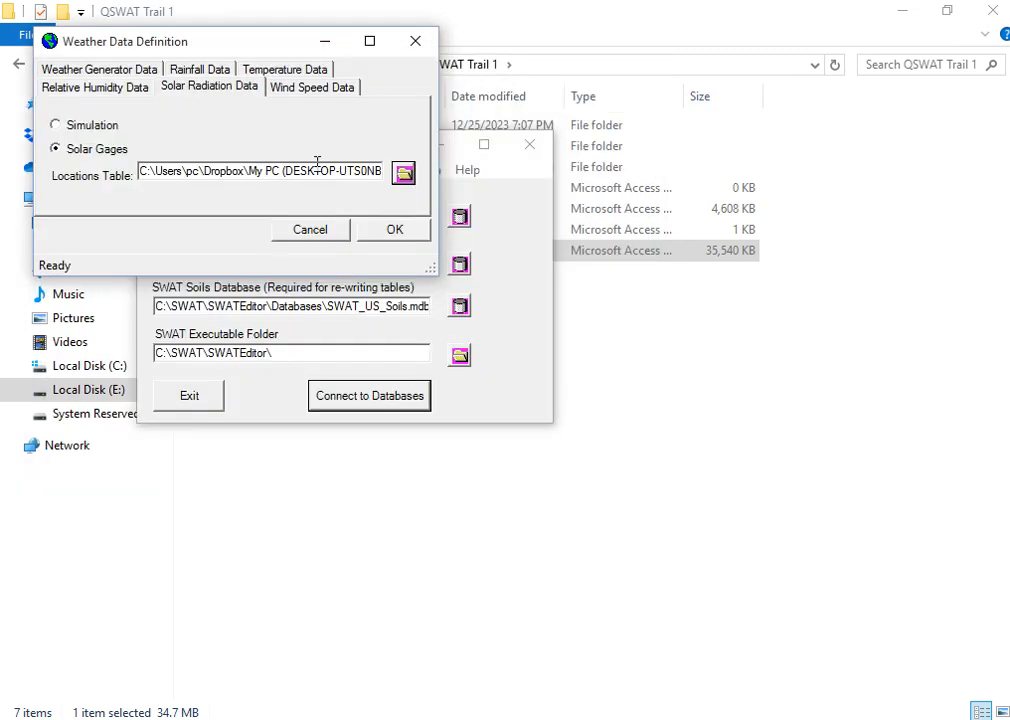
Step: Set temperature data to use climate stations, with tmpRobStation from the ClimateRobit folder as the locations table
click(262, 70)
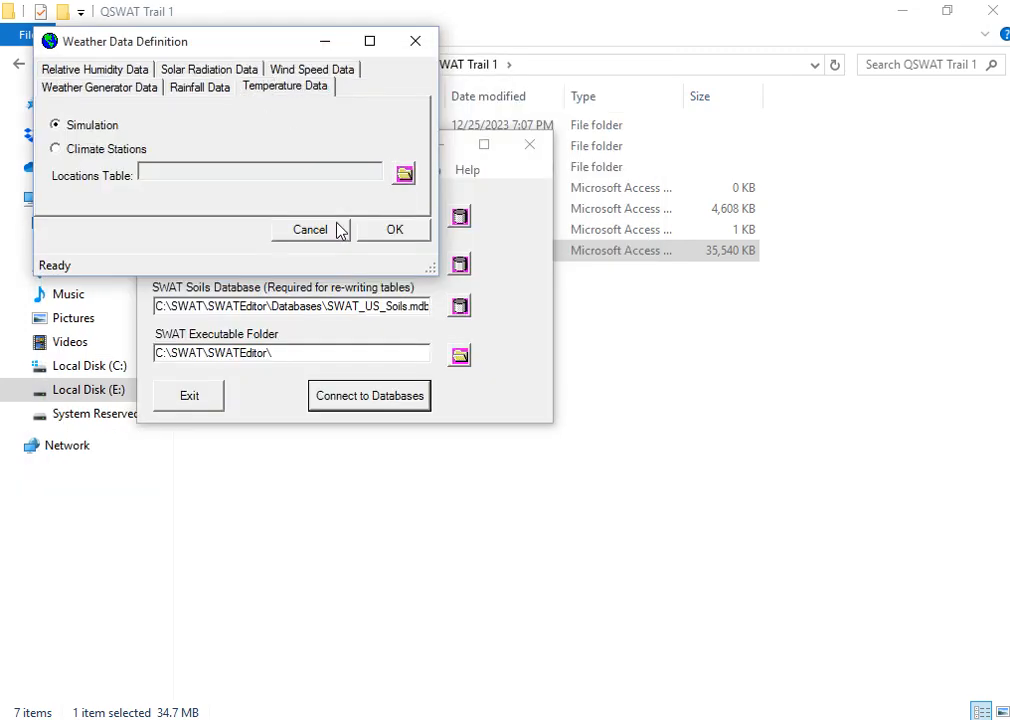
click(106, 151)
click(405, 175)
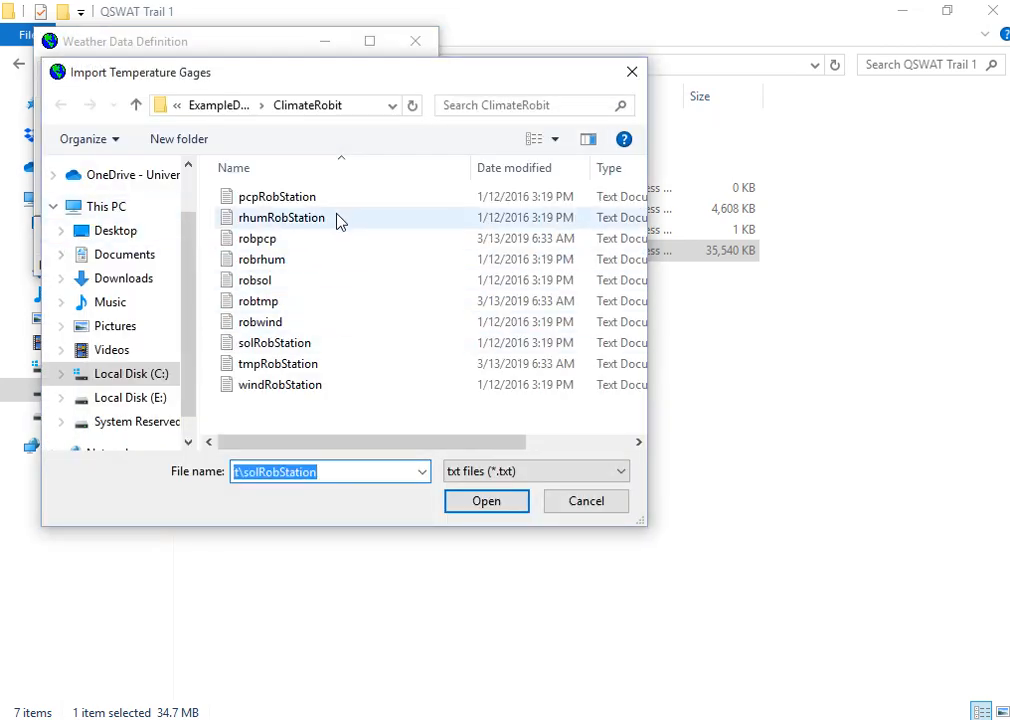
click(310, 365)
click(487, 502)
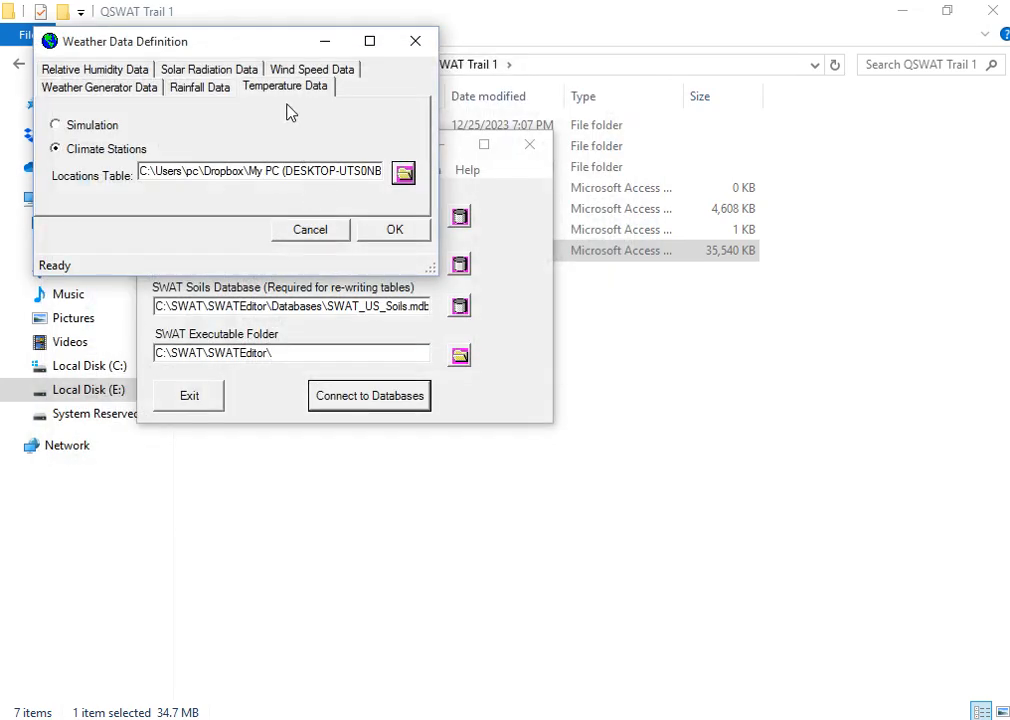
Step: Set wind speed data to use wind gages, with windRobStation from the ClimateRobit folder as the locations table
click(291, 73)
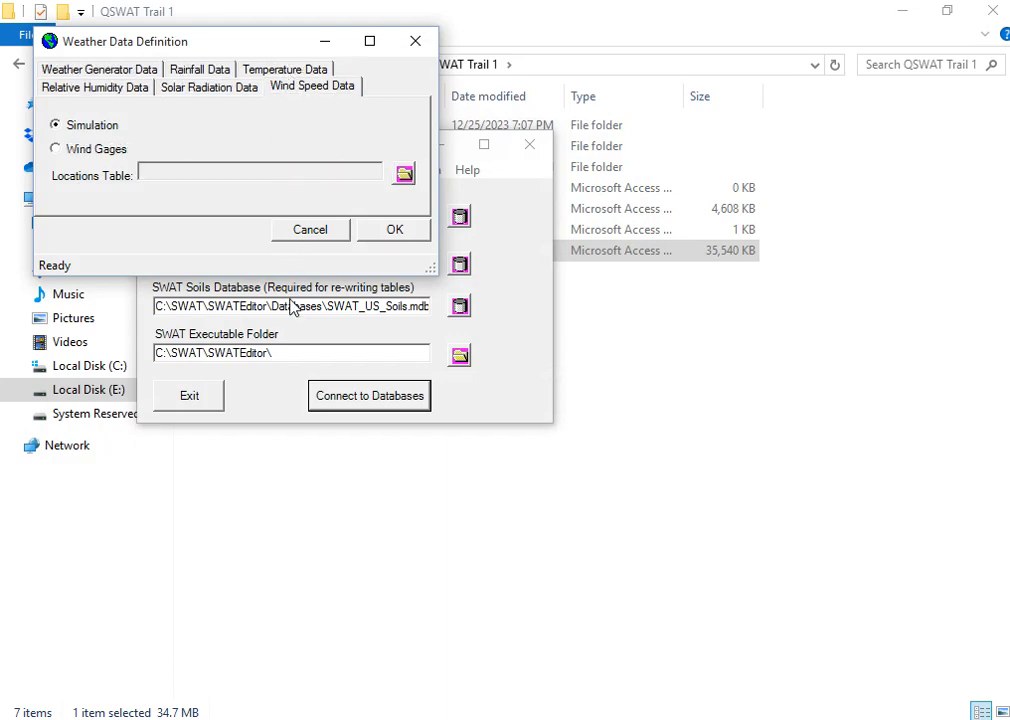
click(91, 152)
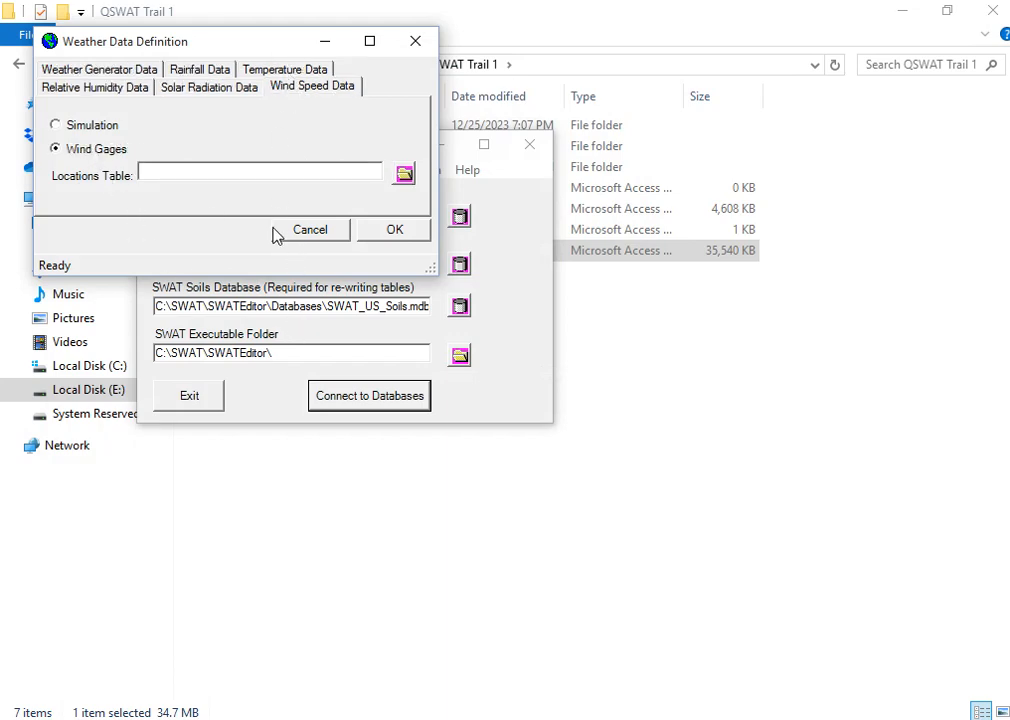
click(404, 174)
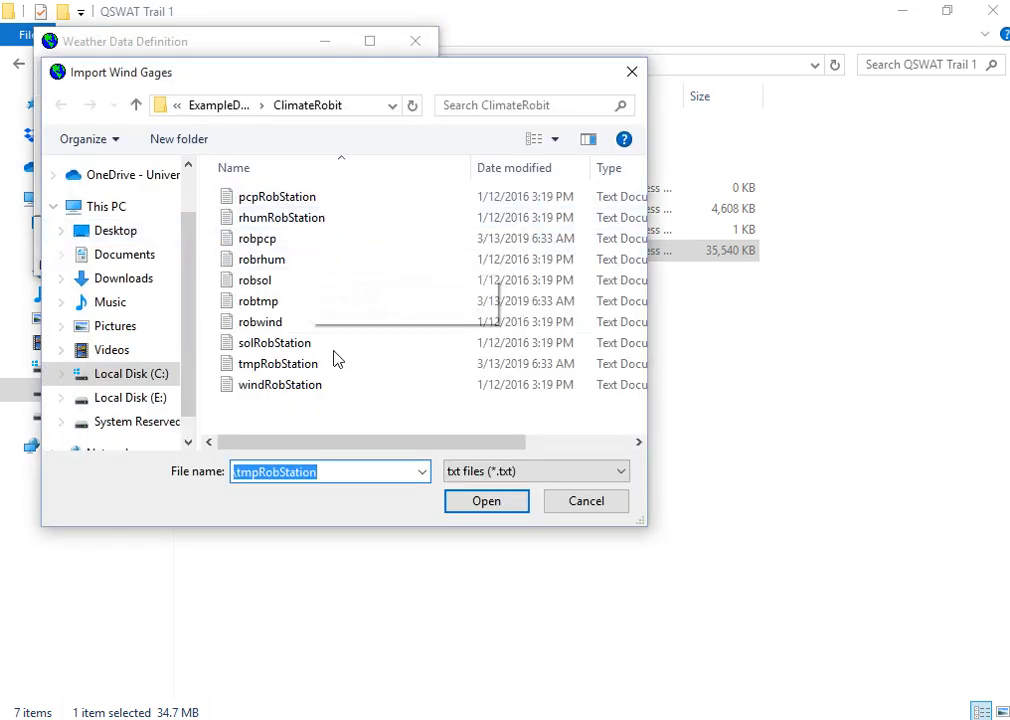
click(316, 386)
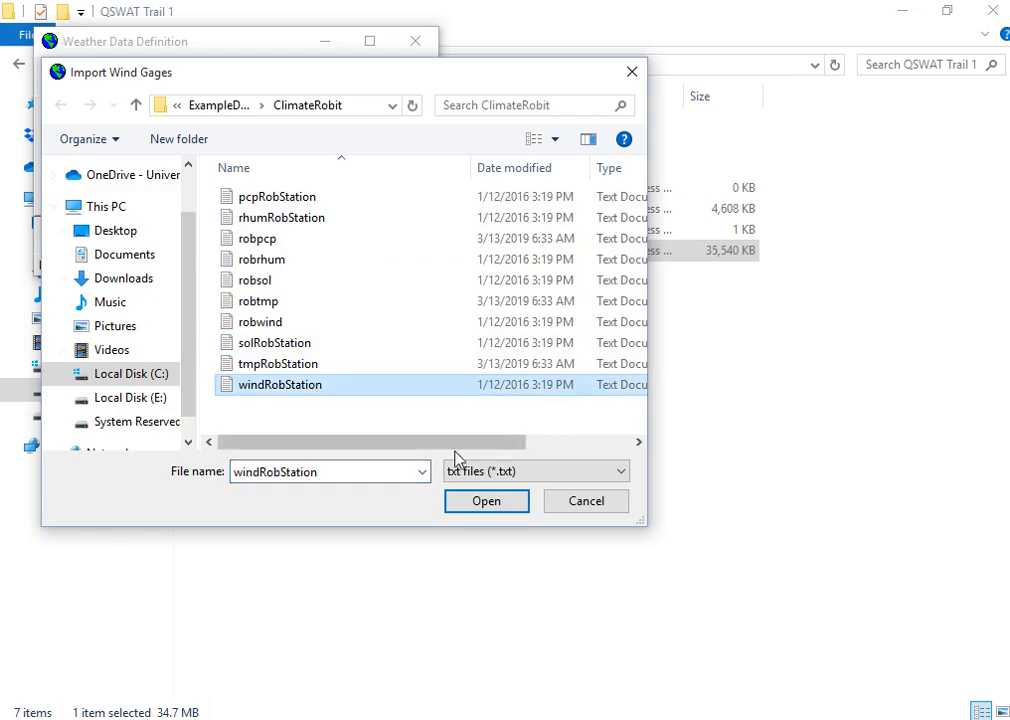
click(507, 505)
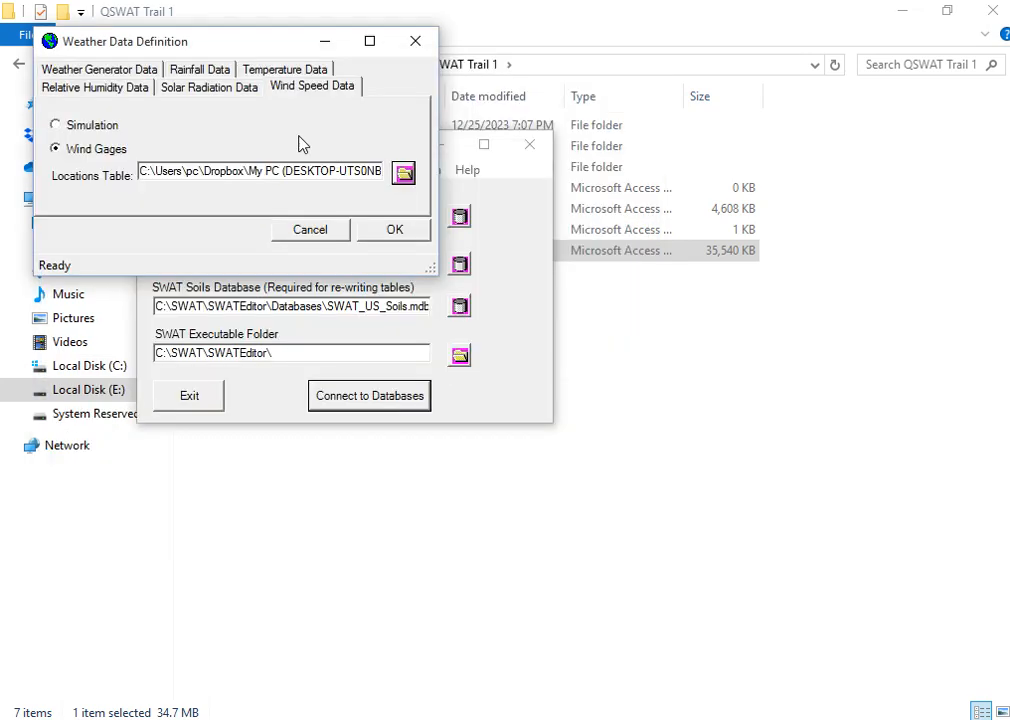
Step: Review the weather generator, rainfall, wind and temperature settings, then process the weather data definition and close it
click(86, 69)
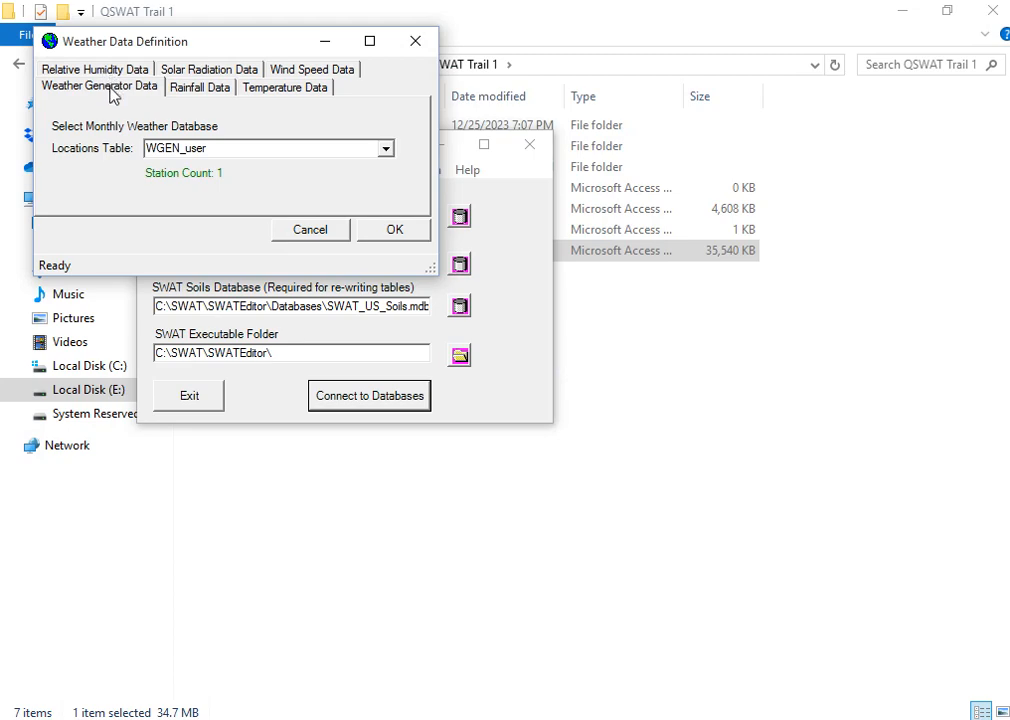
click(113, 72)
click(196, 72)
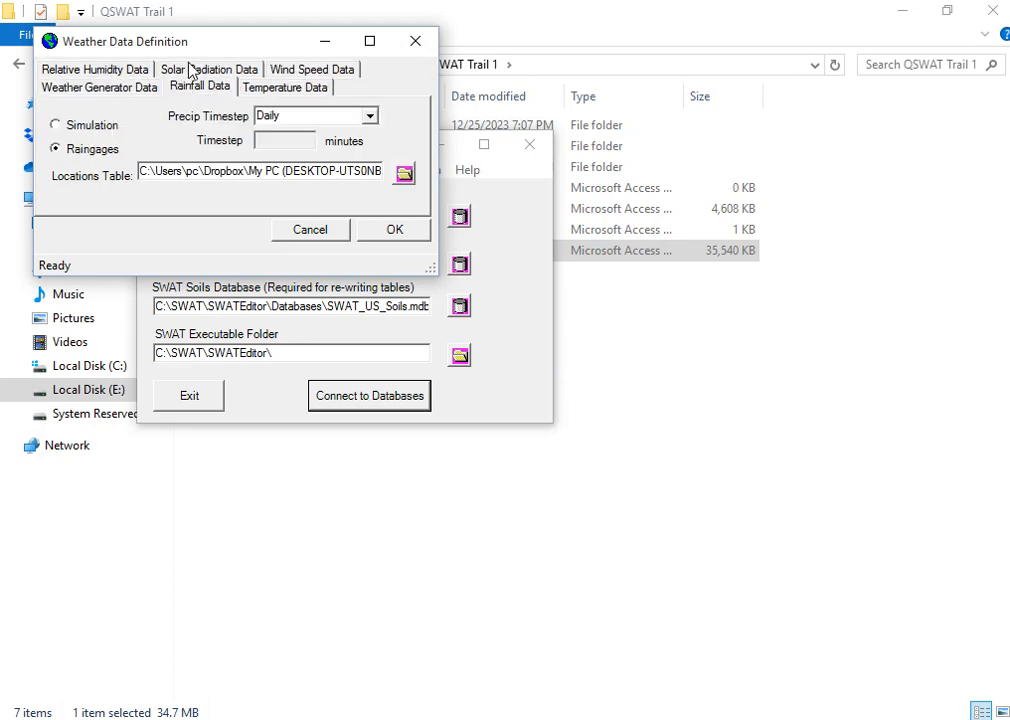
click(288, 72)
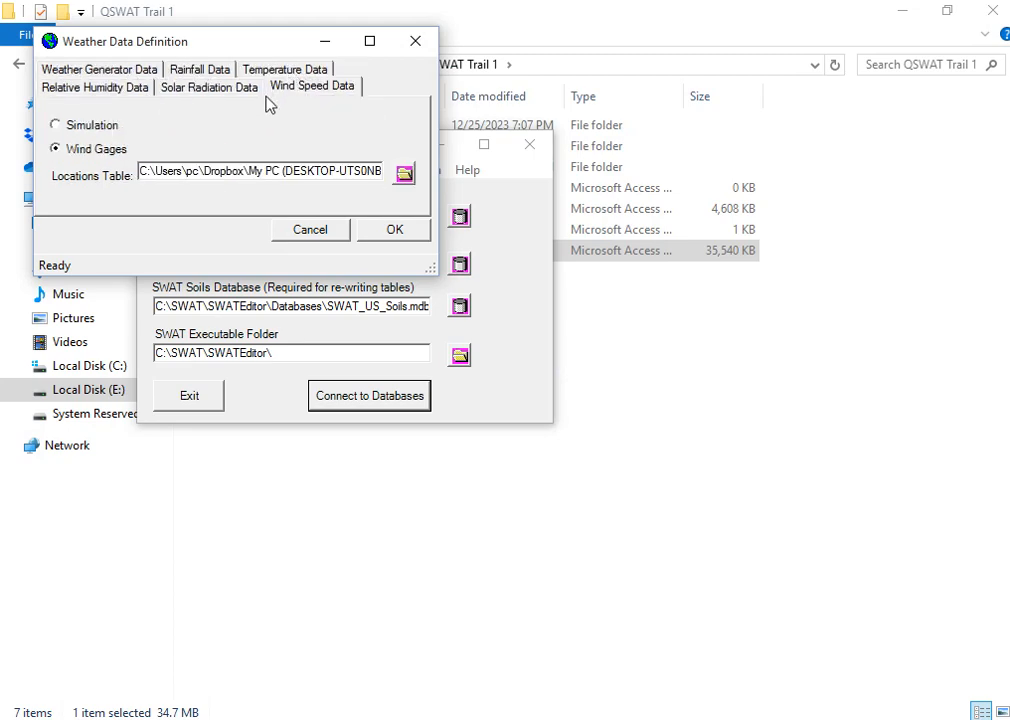
click(288, 73)
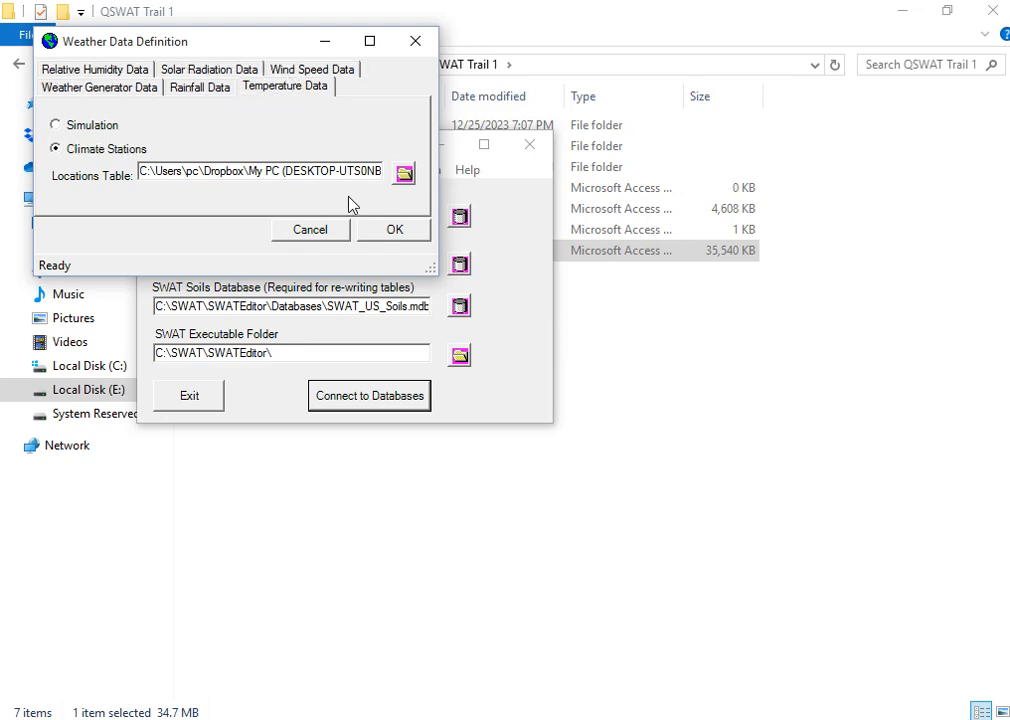
click(390, 236)
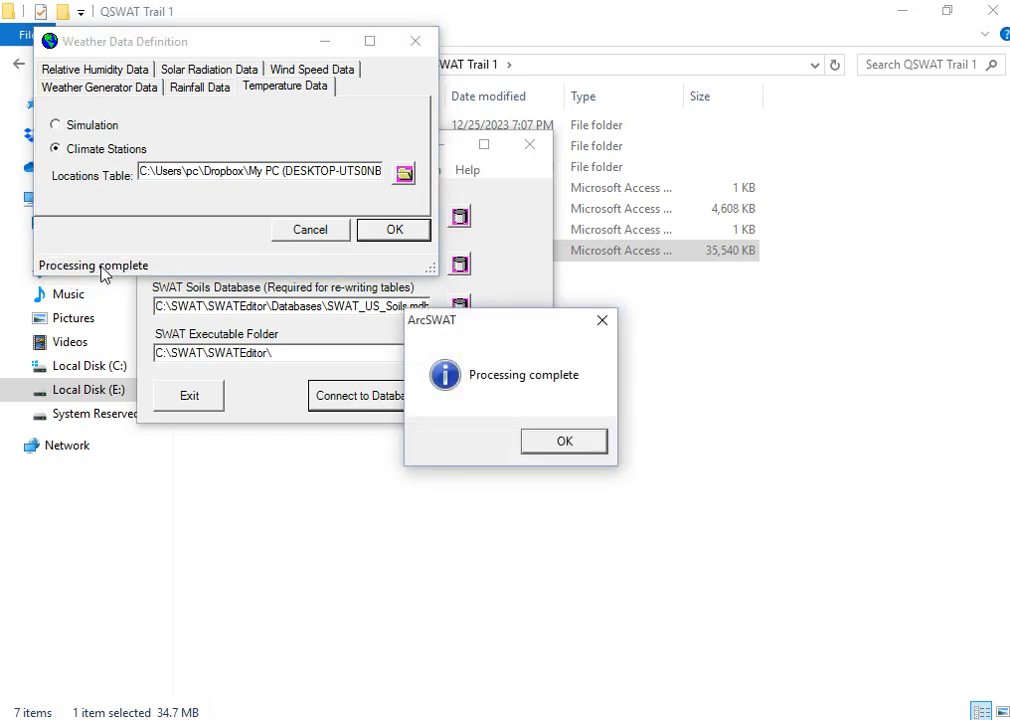
click(579, 445)
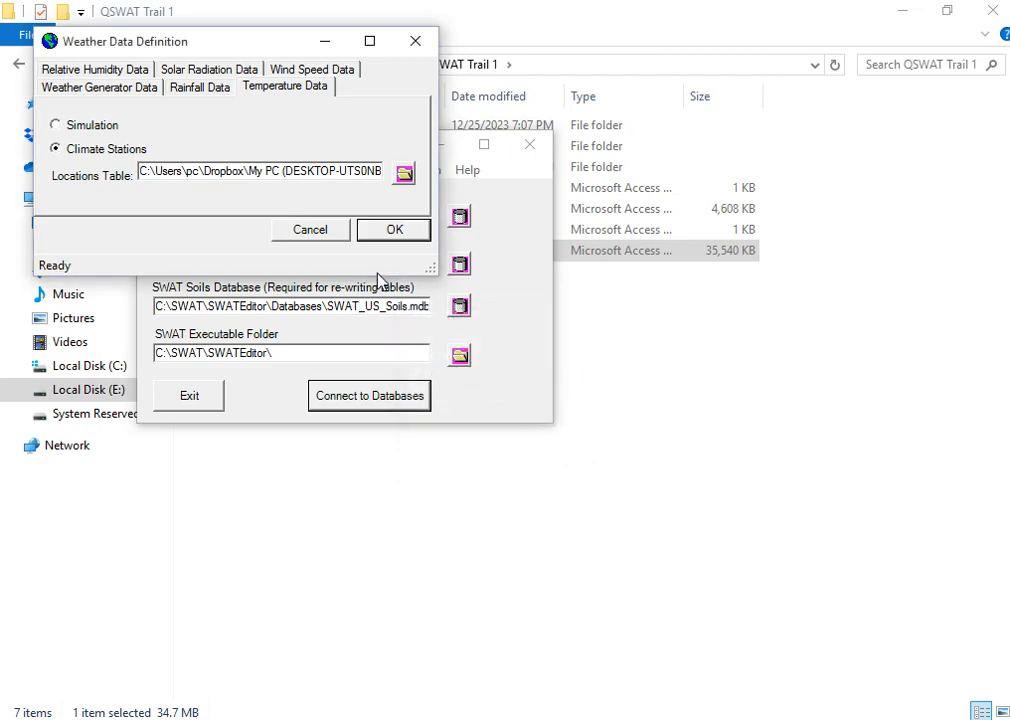
click(302, 232)
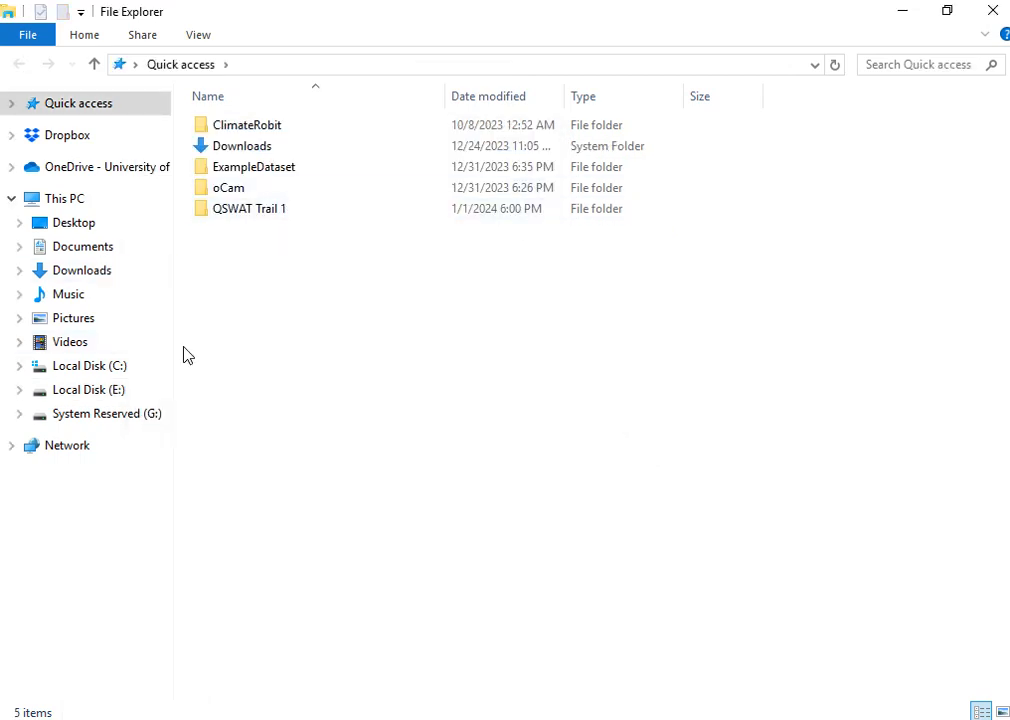
Step: Open pcpRobStation from ExampleDataset > ClimateRobit in File Explorer and examine the format of its station table
click(279, 175)
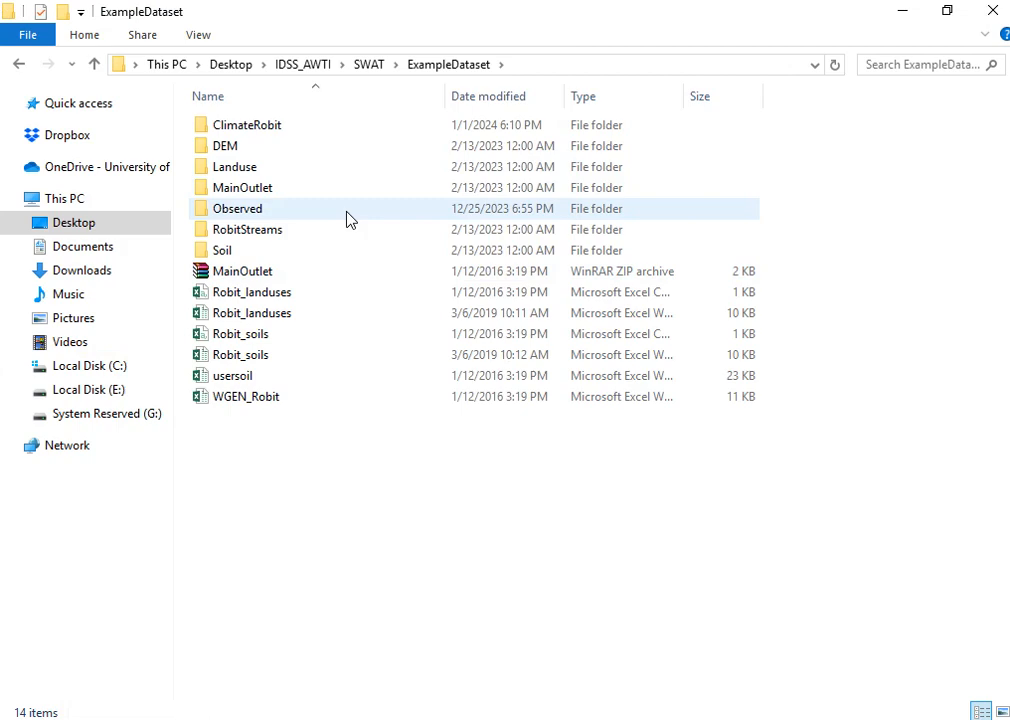
double_click(282, 130)
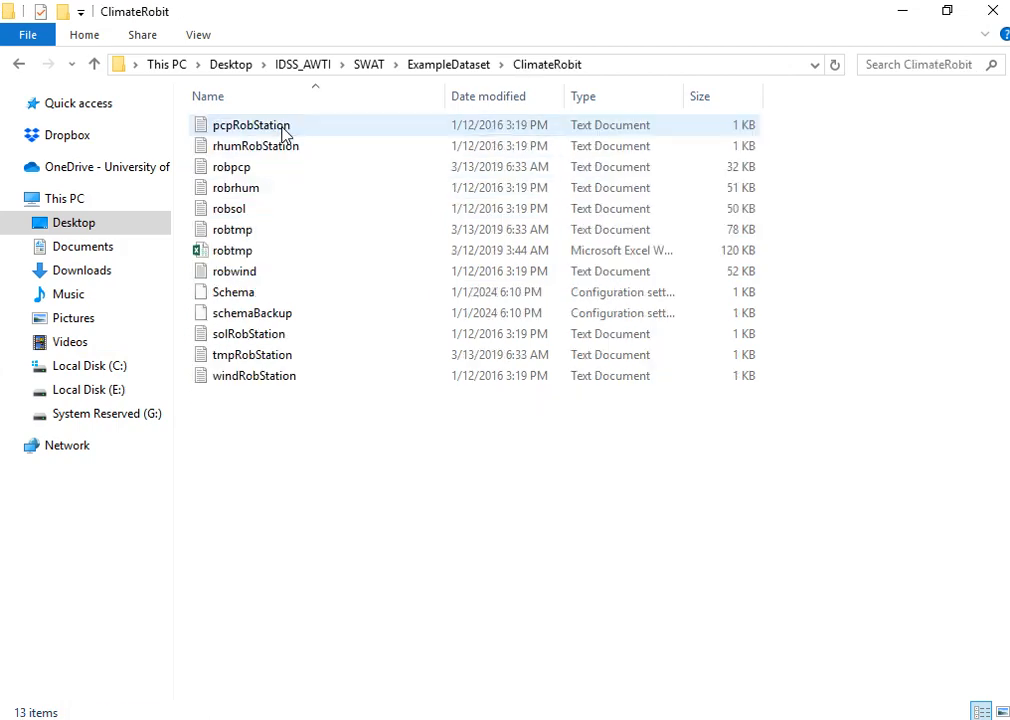
click(252, 133)
double_click(252, 133)
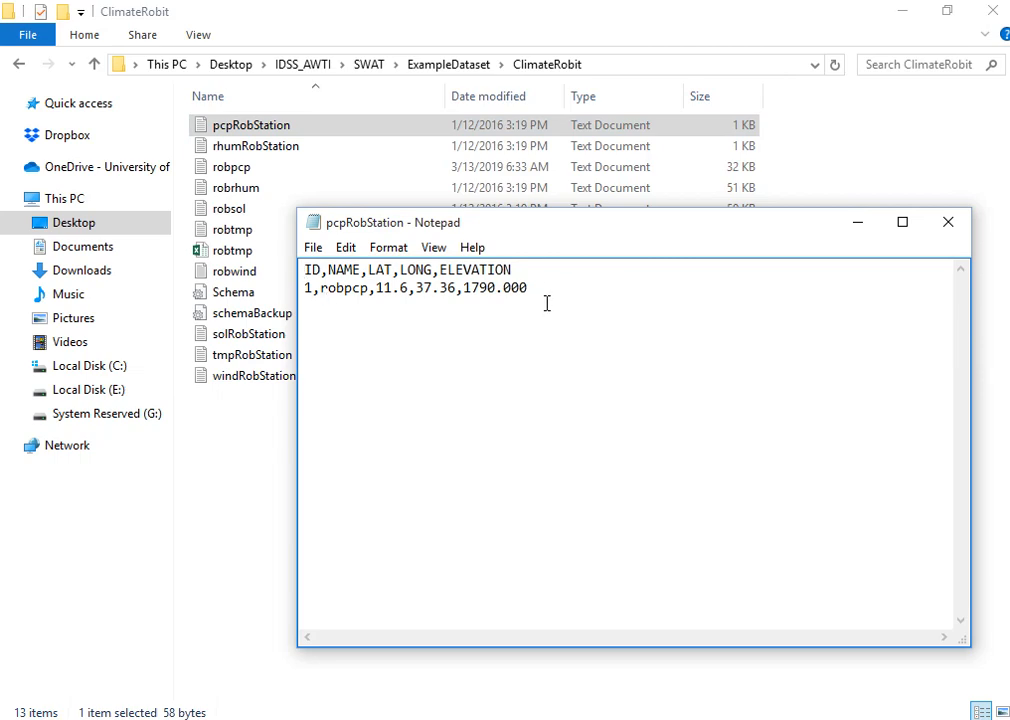
drag(545, 302, 266, 271)
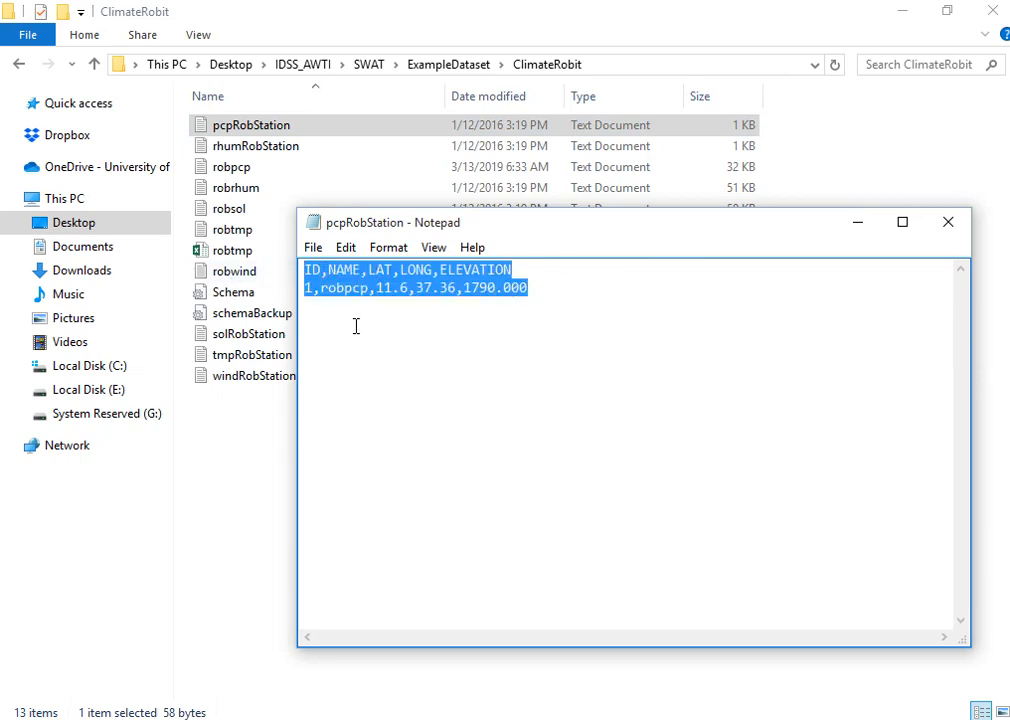
Step: Examine the robpcp rainfall file from its start date to its last record, compare it with pcpRobStation, and close both files
click(240, 177)
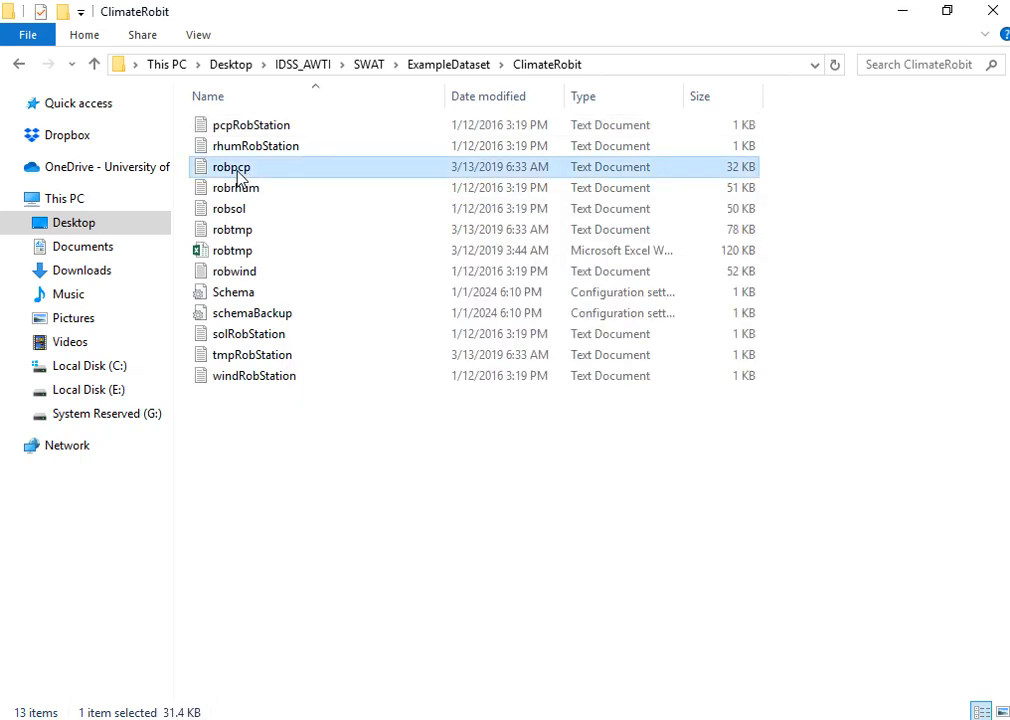
double_click(240, 177)
drag(376, 275, 300, 275)
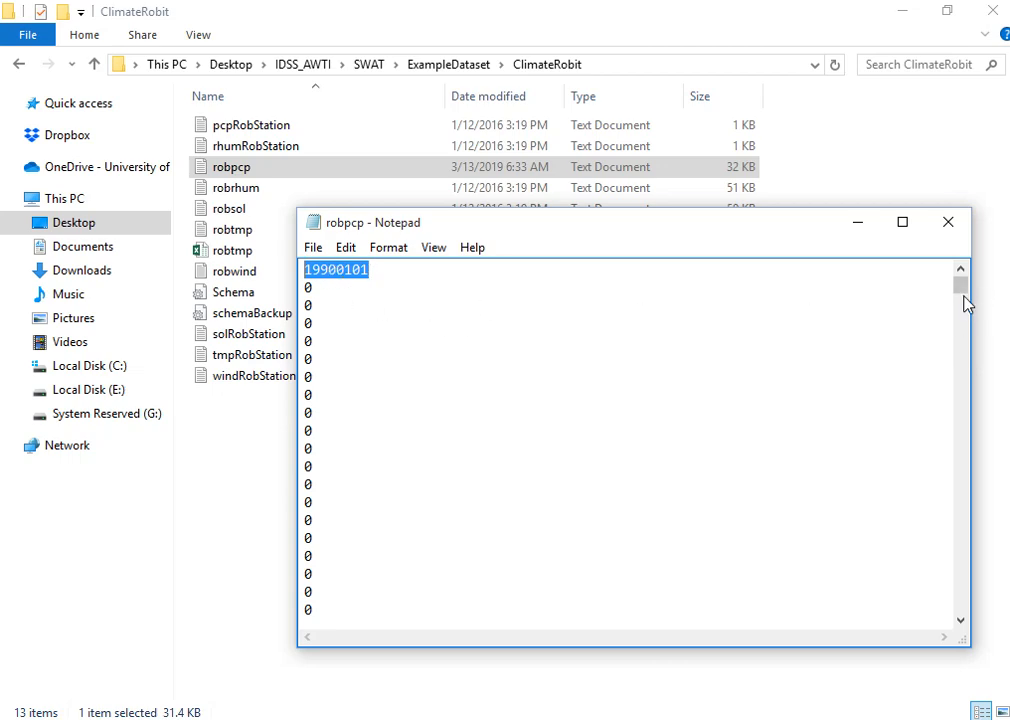
drag(962, 293, 967, 631)
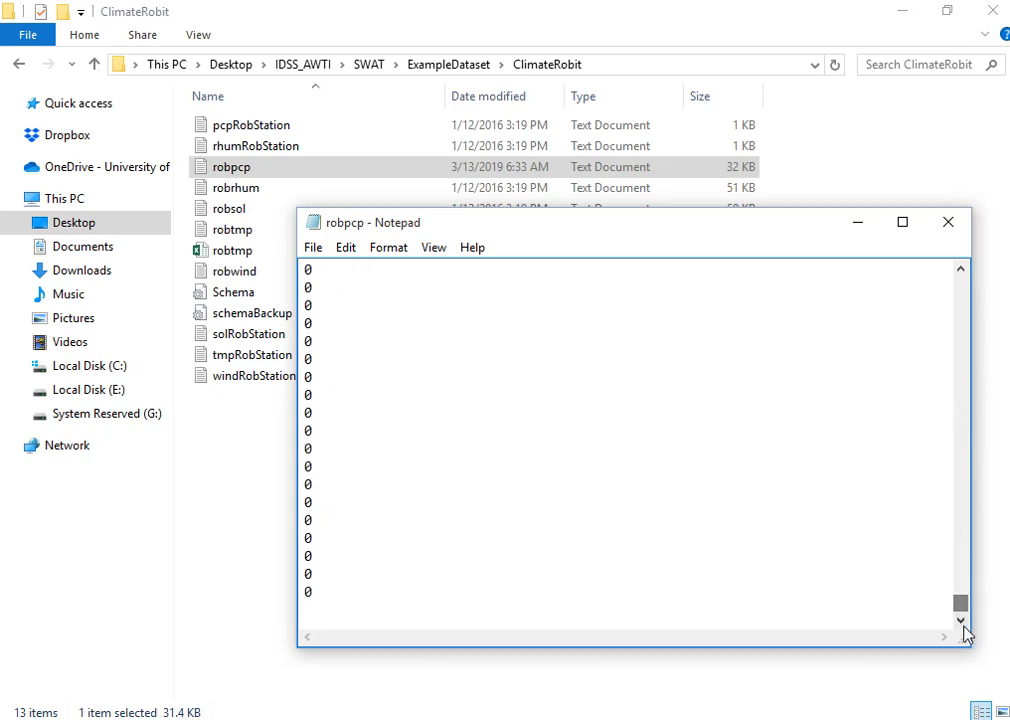
click(318, 609)
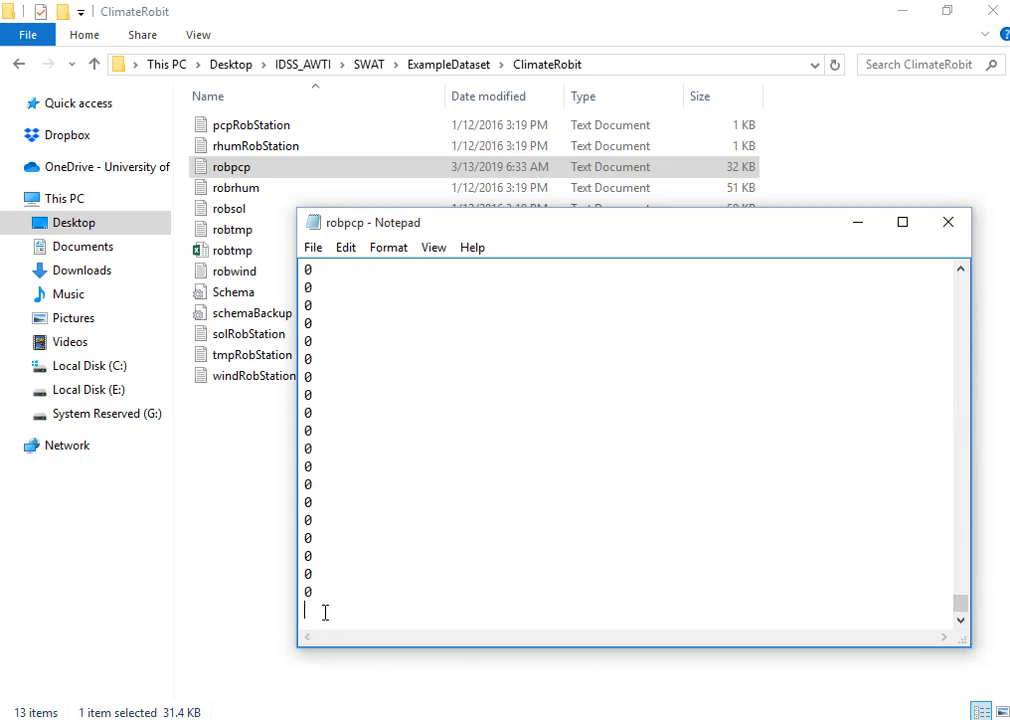
click(948, 223)
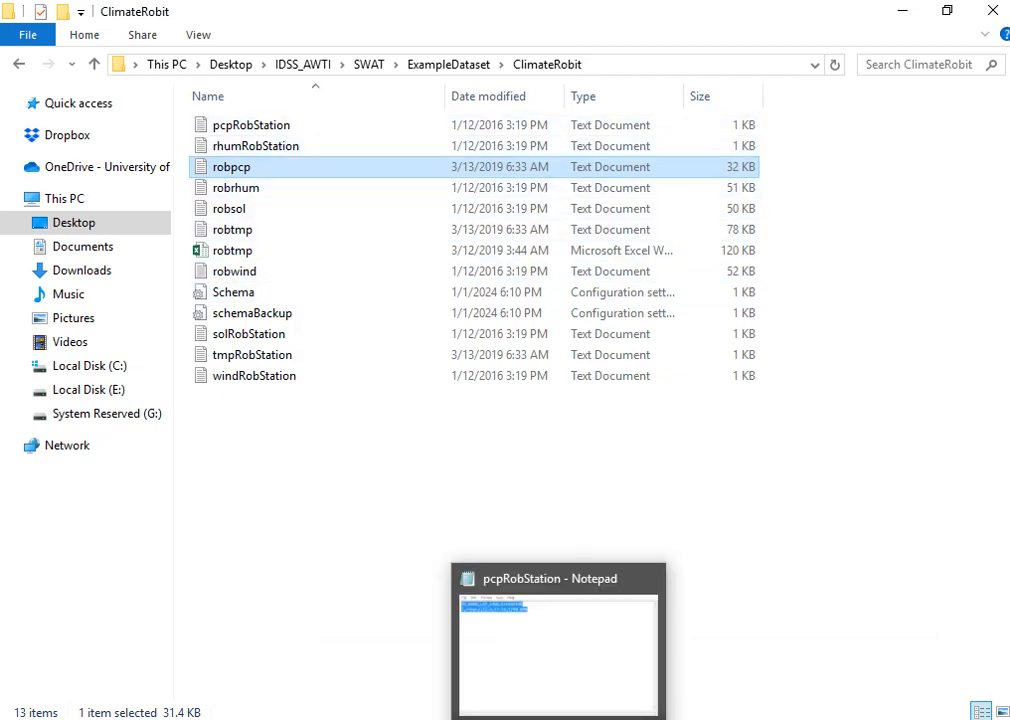
click(562, 719)
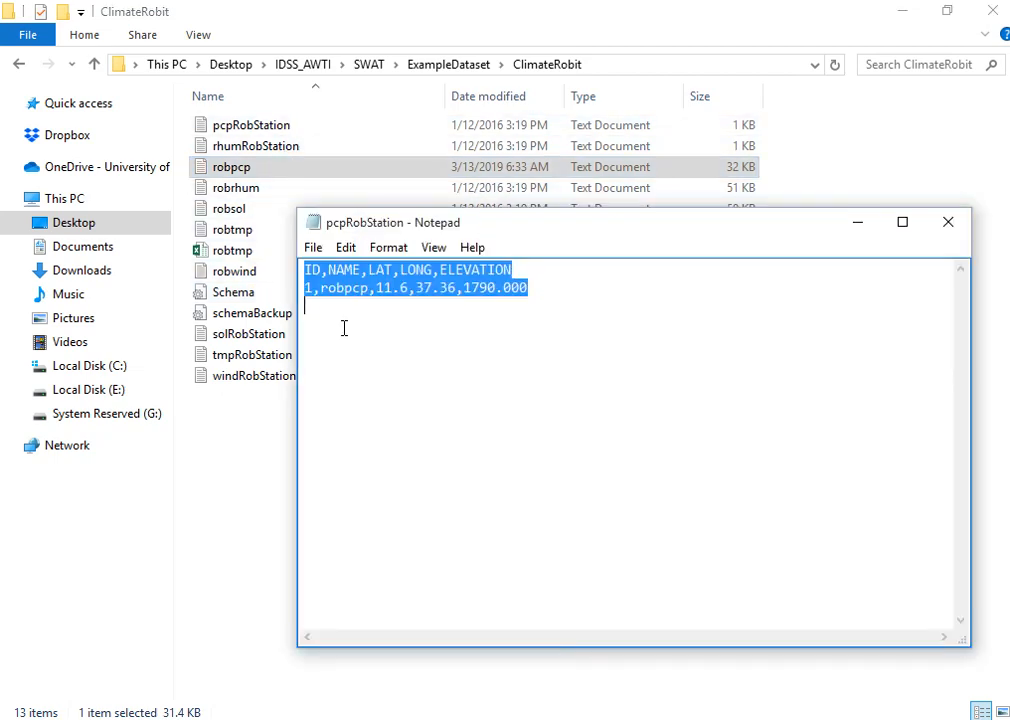
click(948, 222)
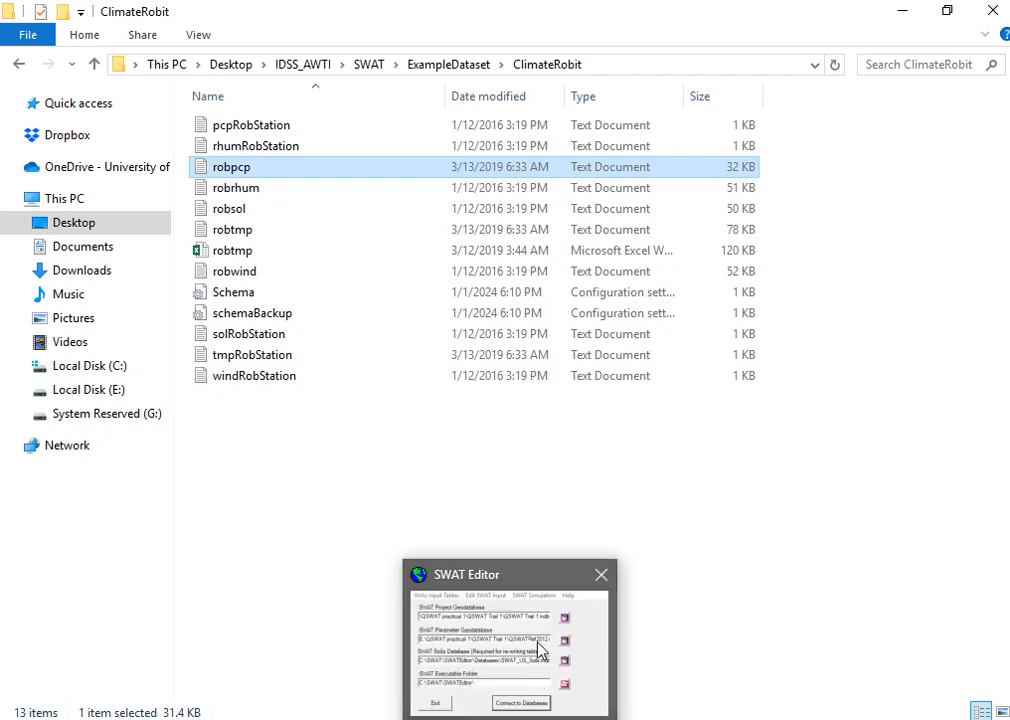
Step: In SWAT Editor, create all SWAT input tables without weather-database heat units, rewriting the existing point source, inlet and reservoir information
click(209, 174)
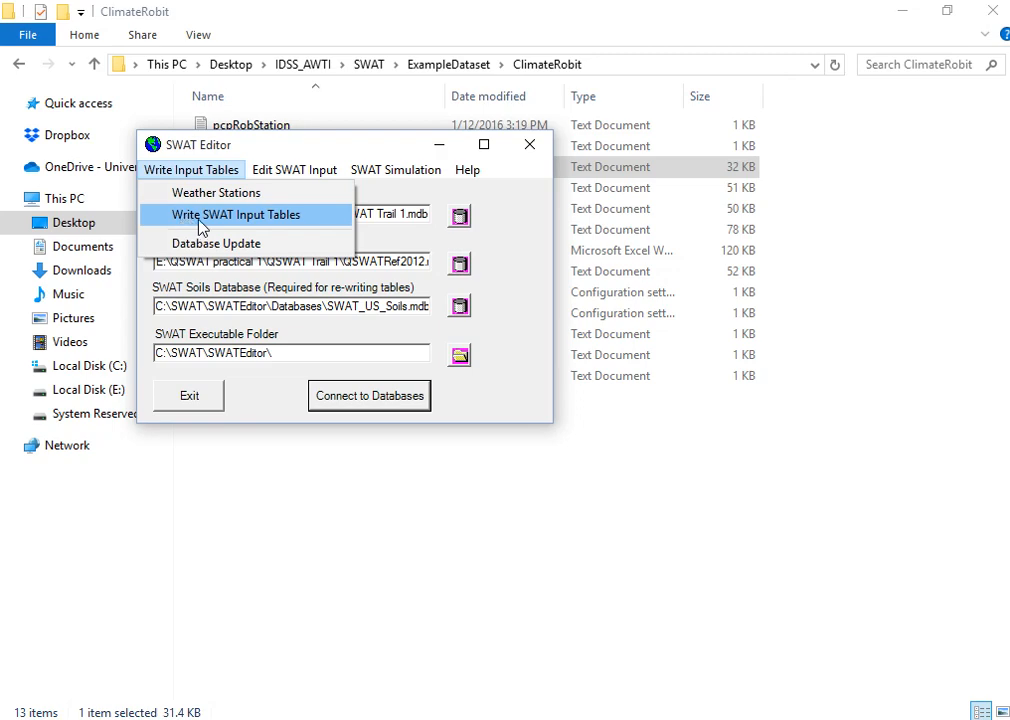
click(196, 218)
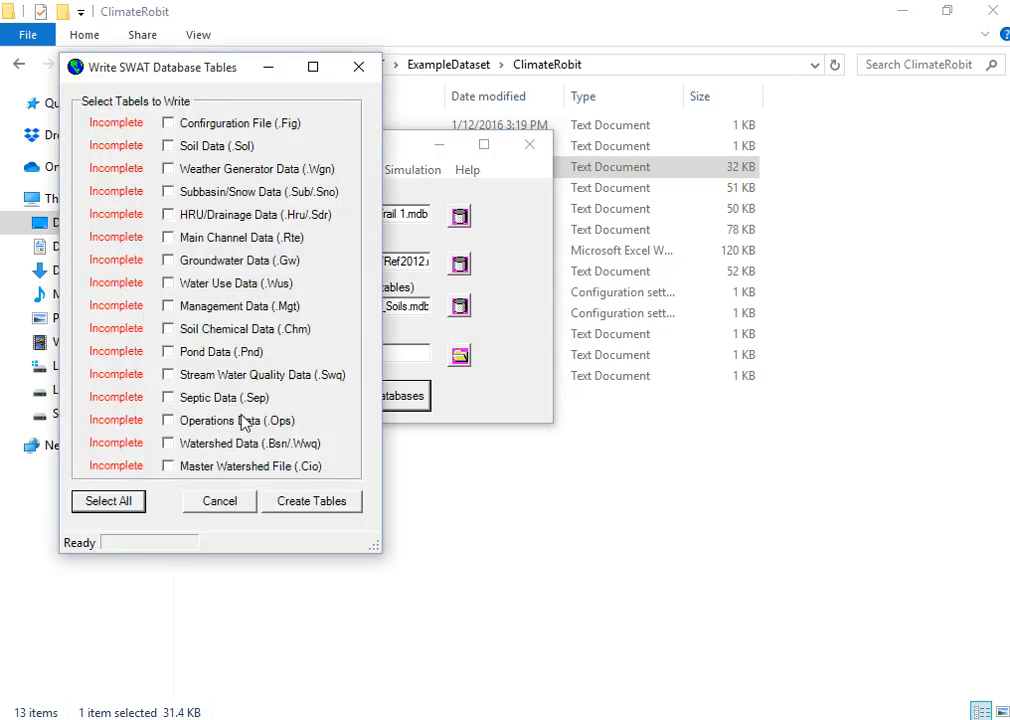
click(135, 503)
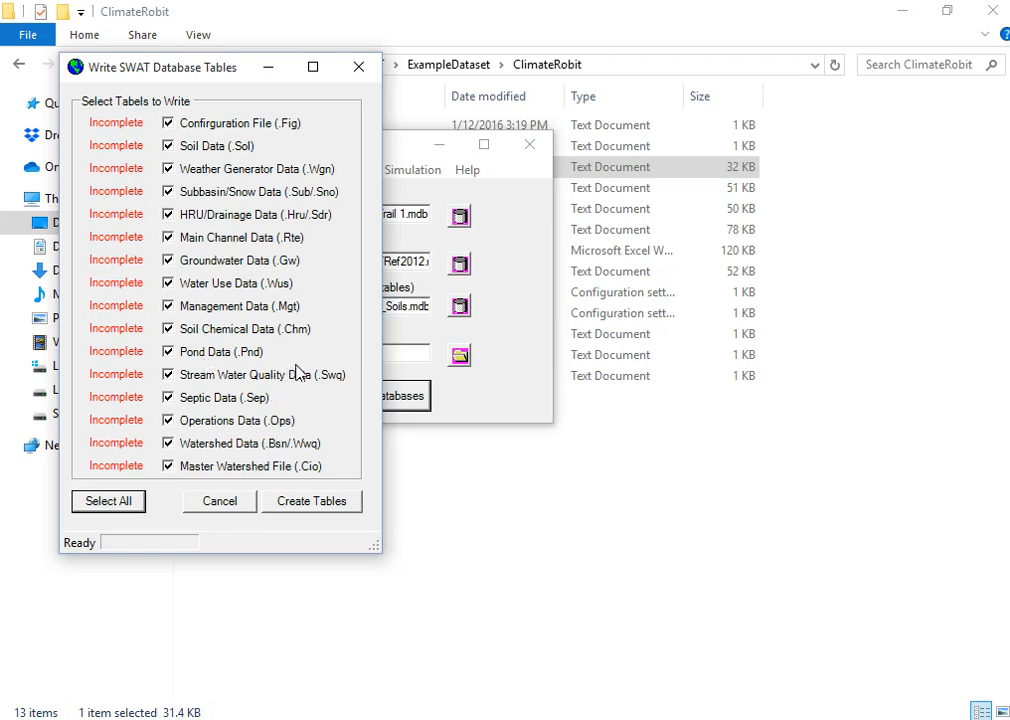
click(306, 503)
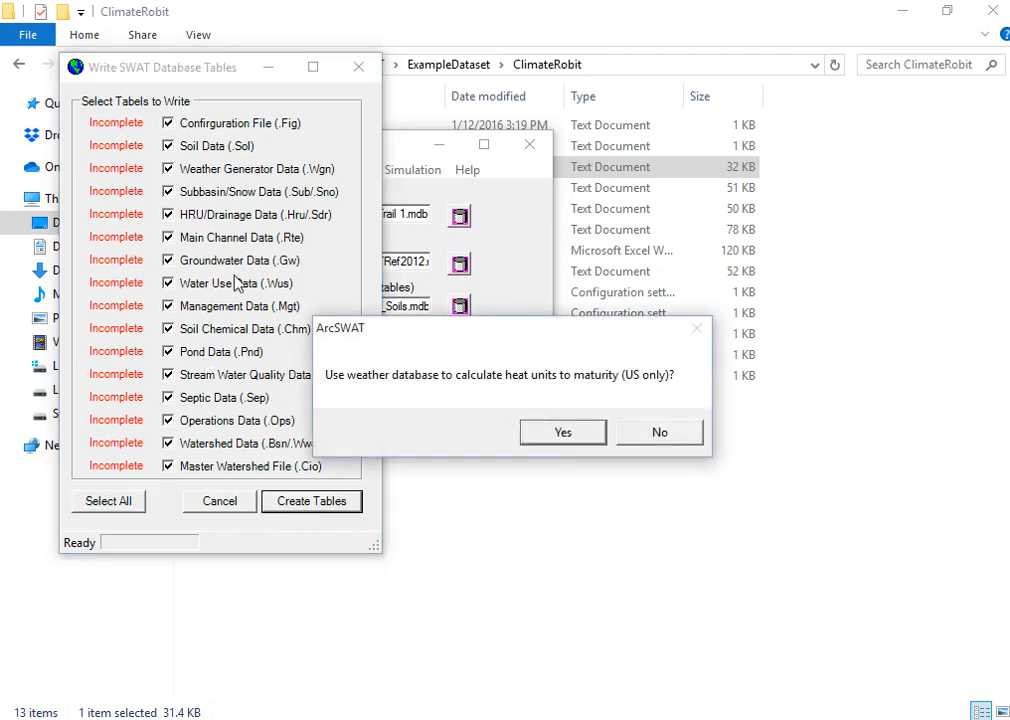
click(658, 438)
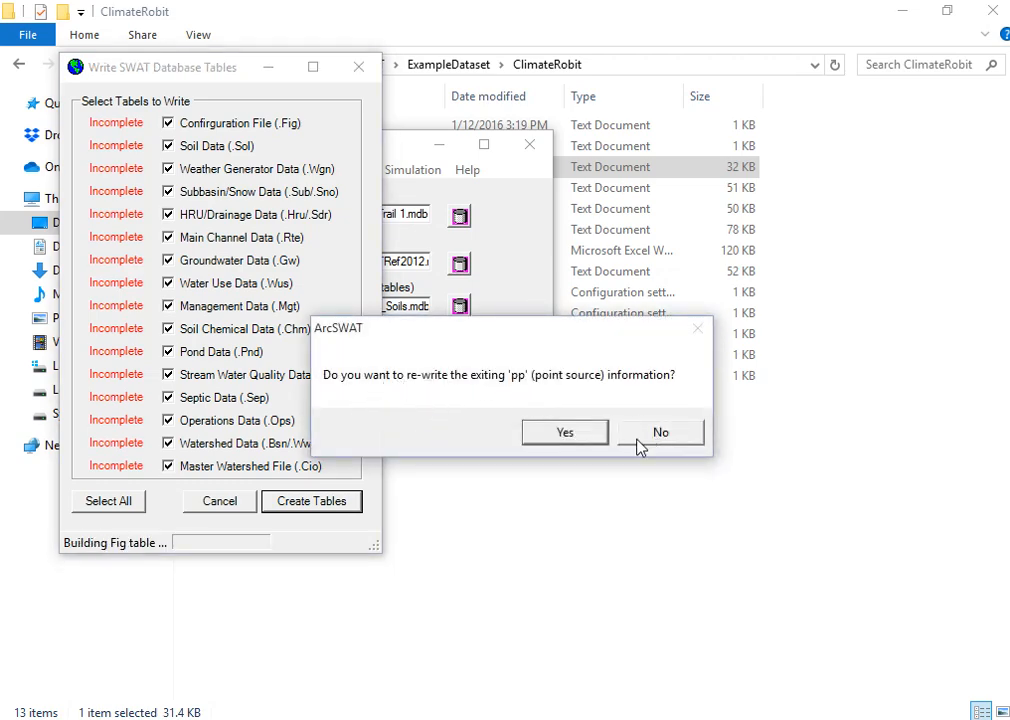
click(570, 438)
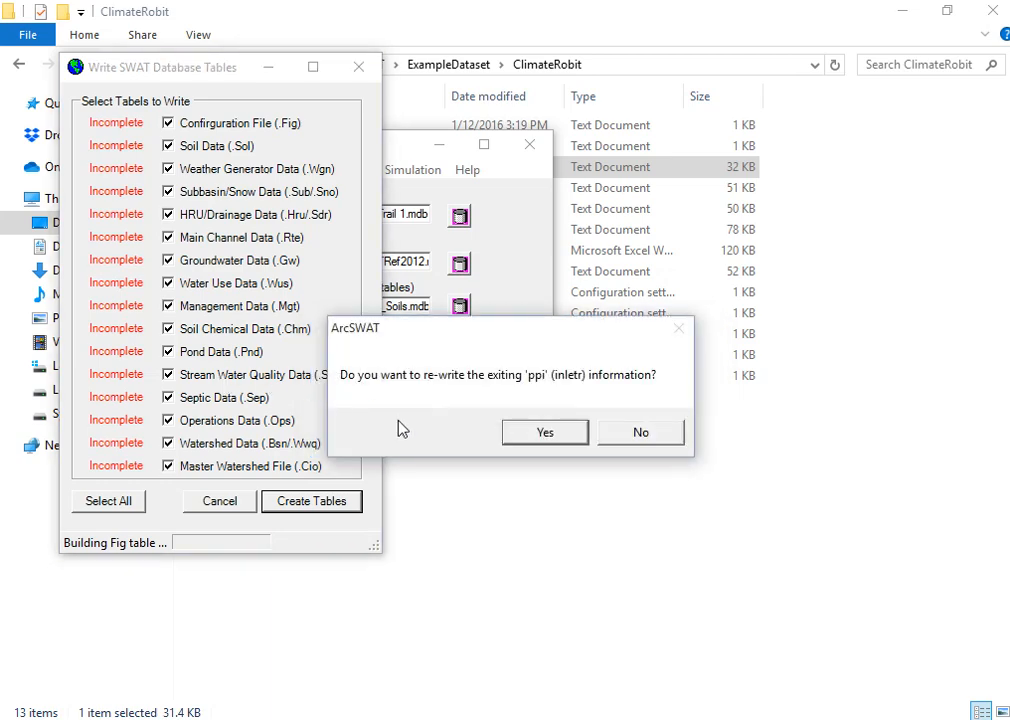
click(534, 436)
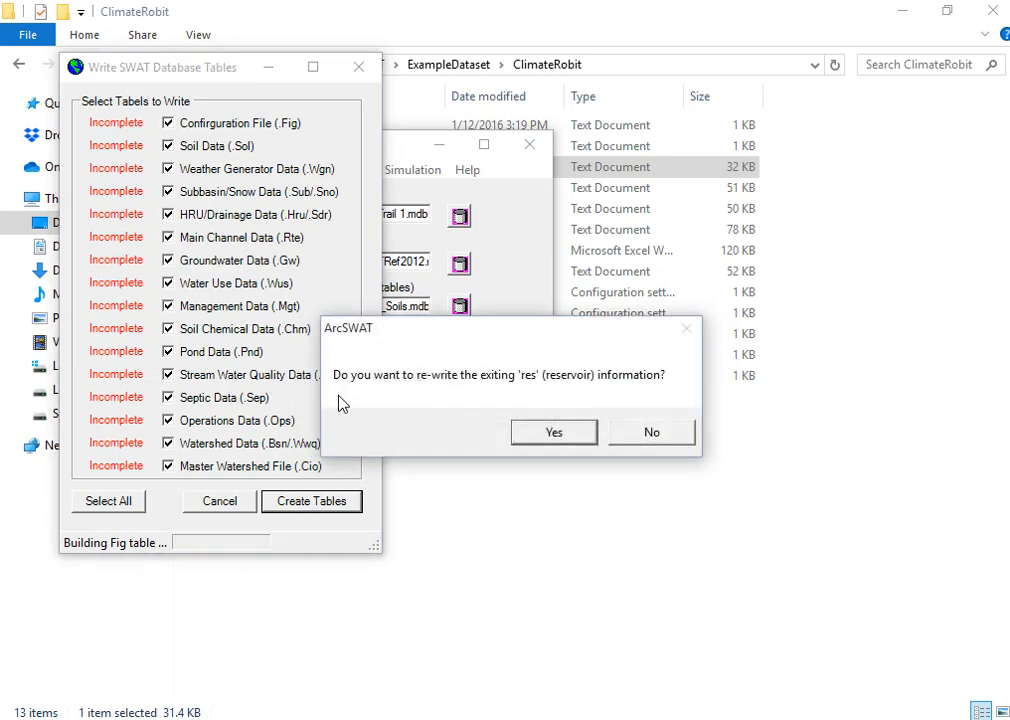
click(548, 435)
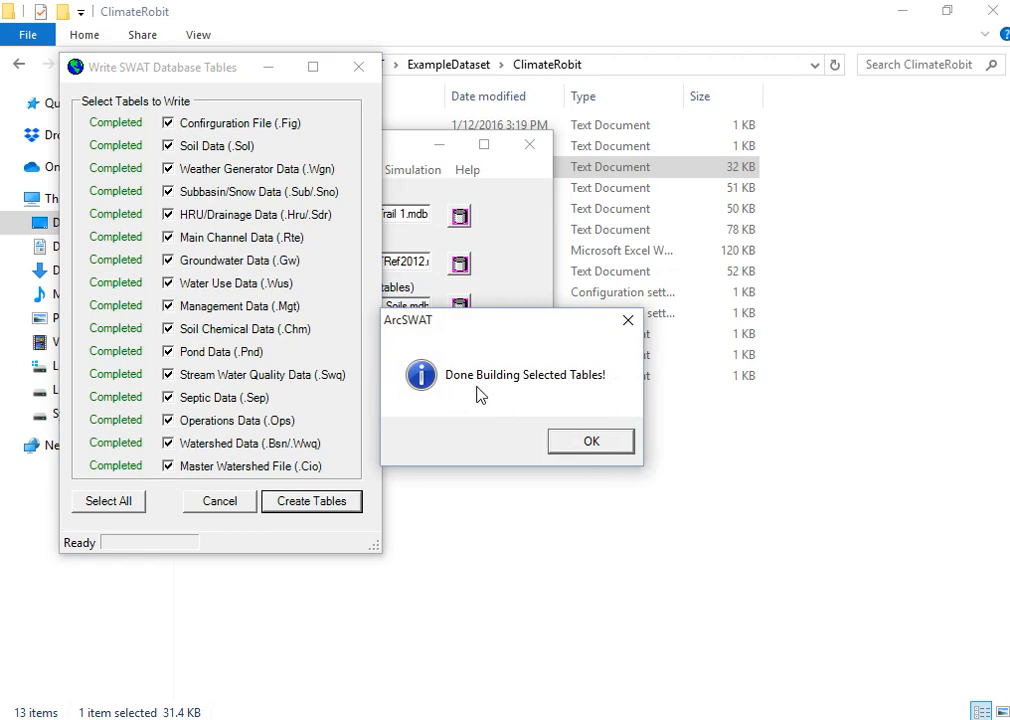
click(591, 444)
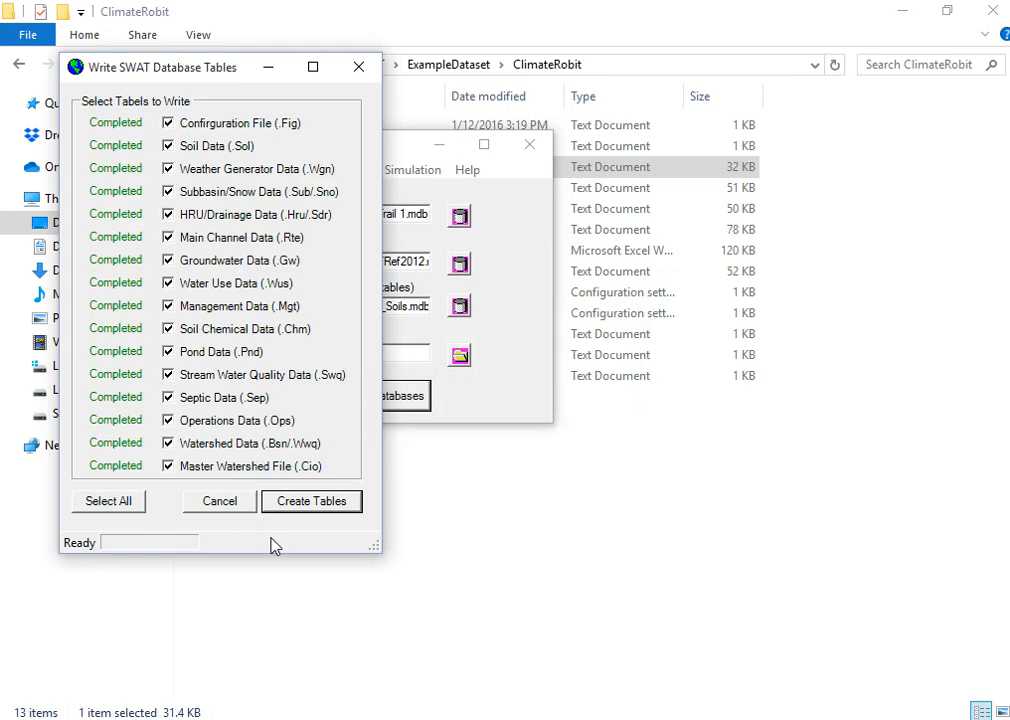
click(220, 505)
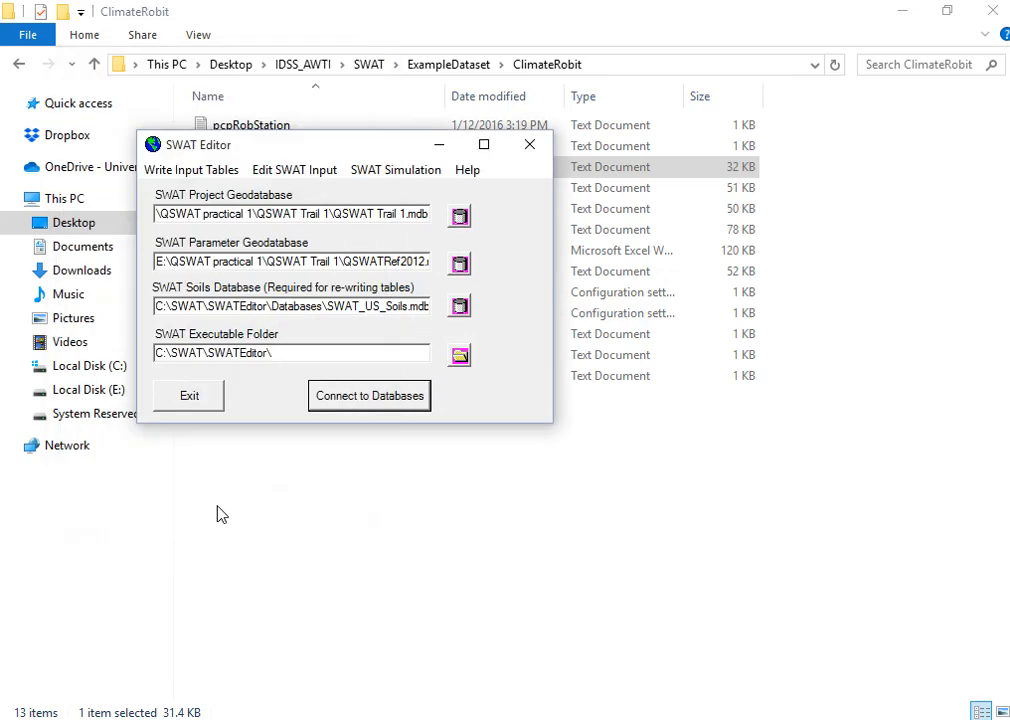
click(188, 170)
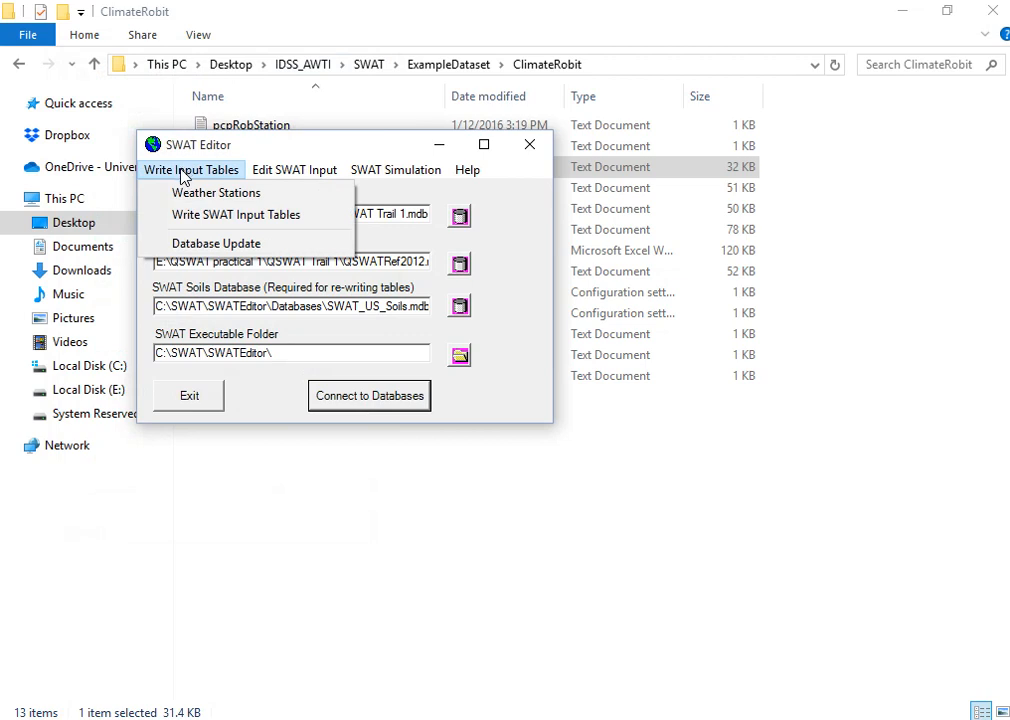
mouse_move(275, 176)
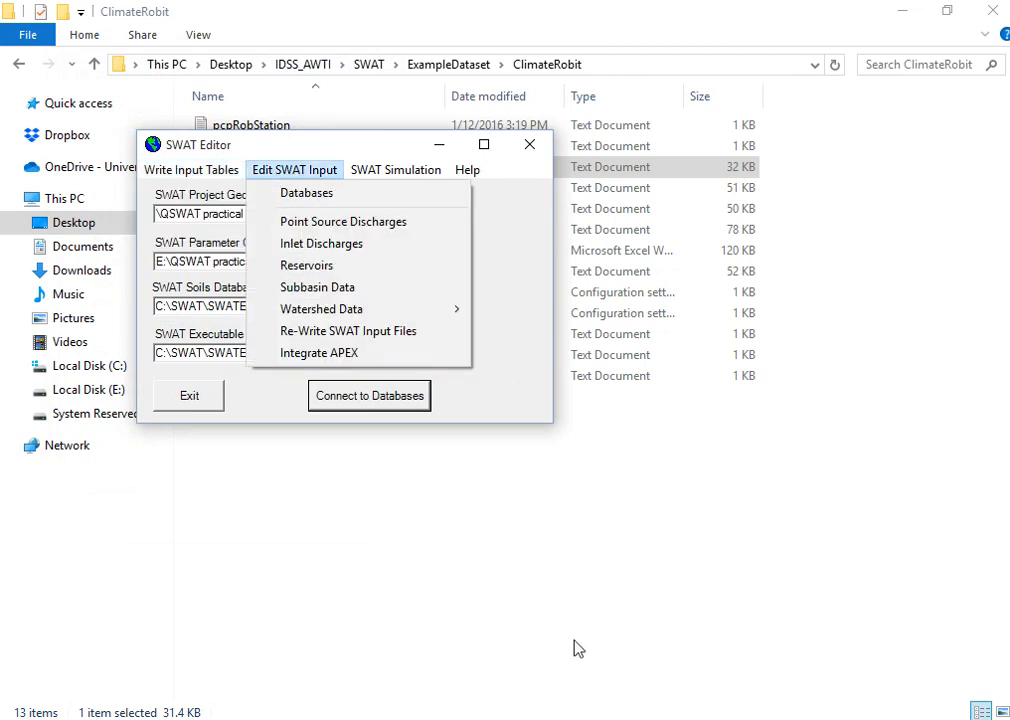
Step: Switch to QGIS, bring the SWAT Editor in front of it, and open the setup for running the SWAT simulation
mouse_move(412, 719)
click(305, 625)
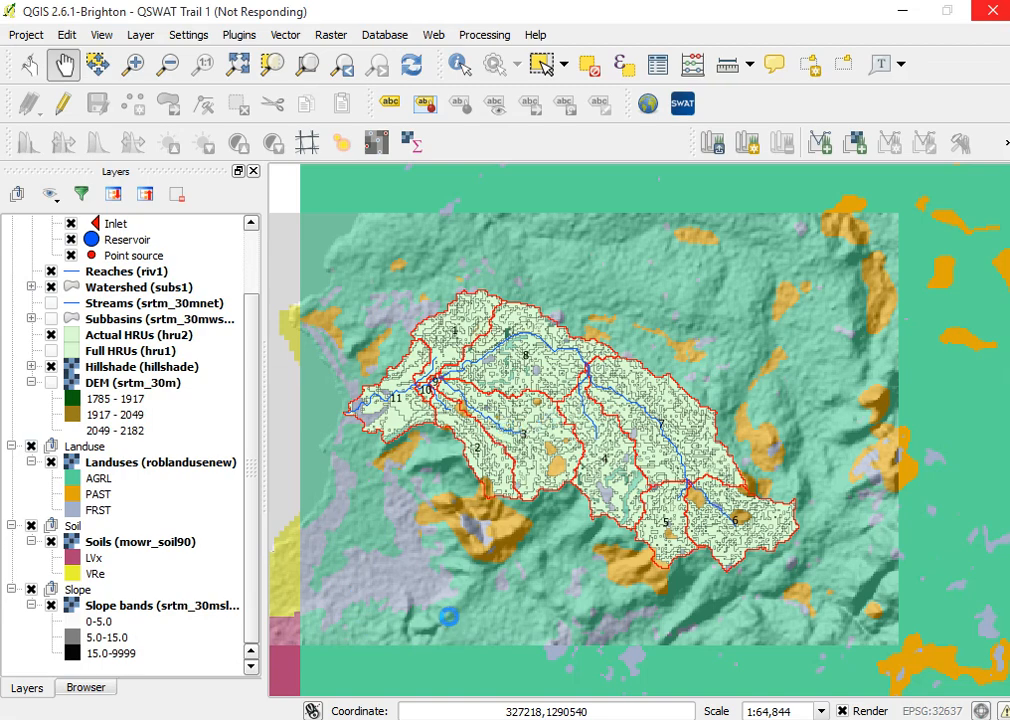
mouse_move(412, 719)
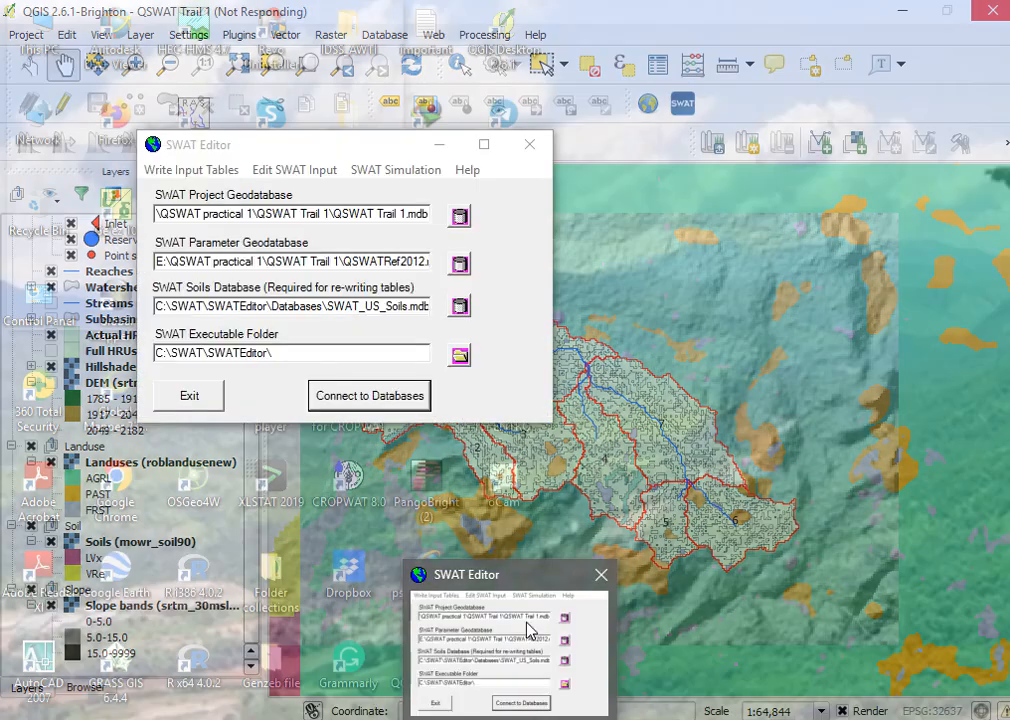
click(534, 630)
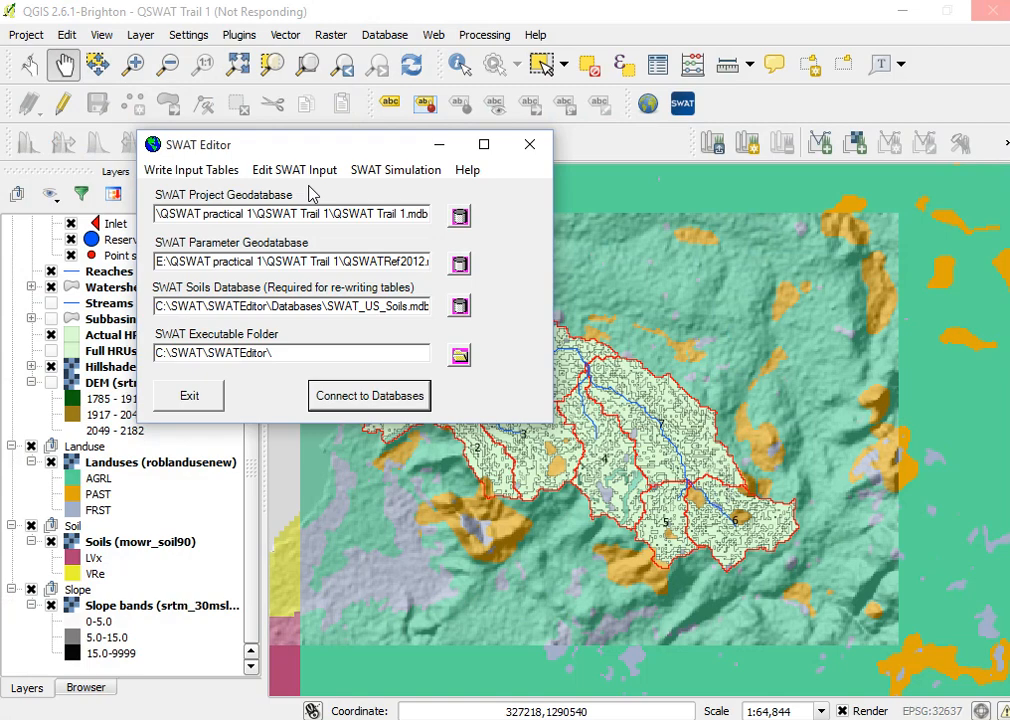
click(187, 175)
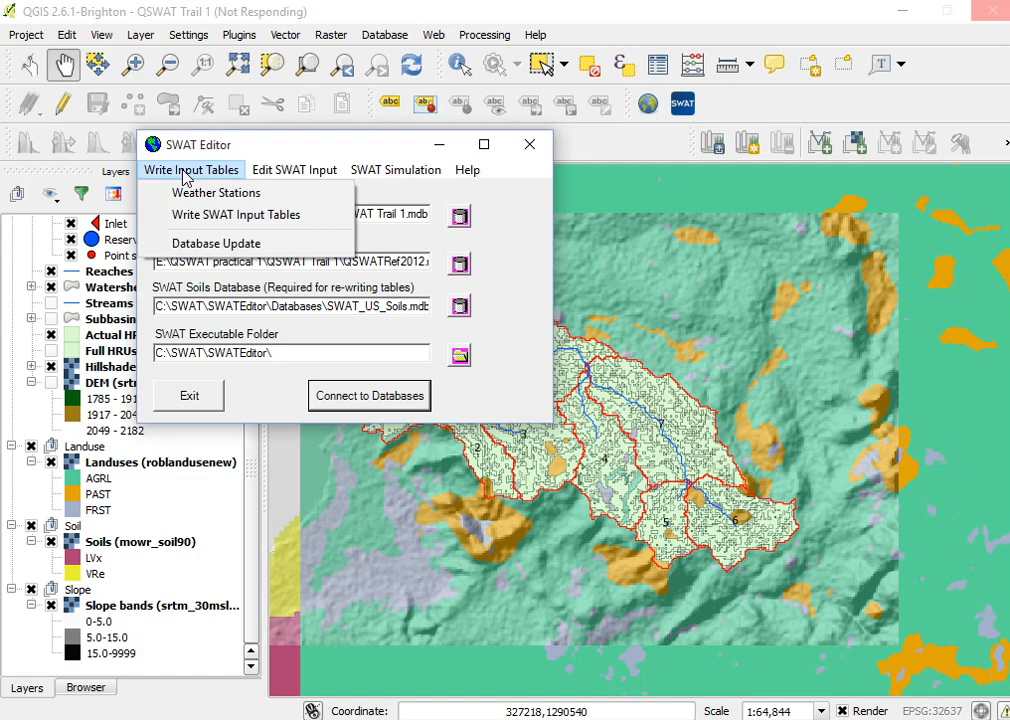
key(Right)
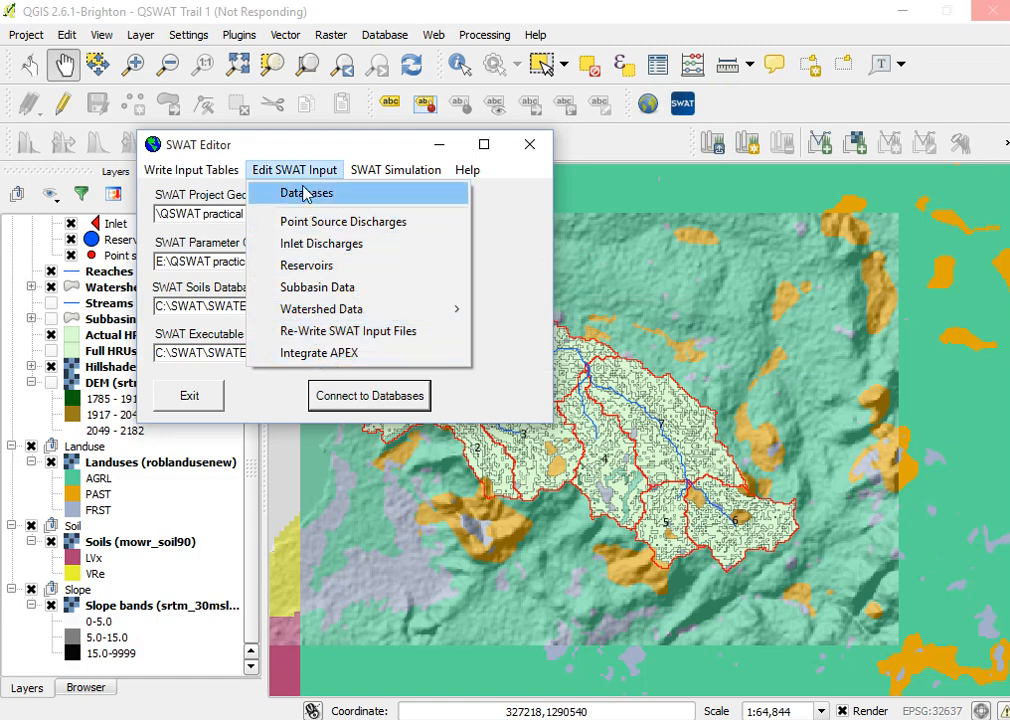
mouse_move(383, 176)
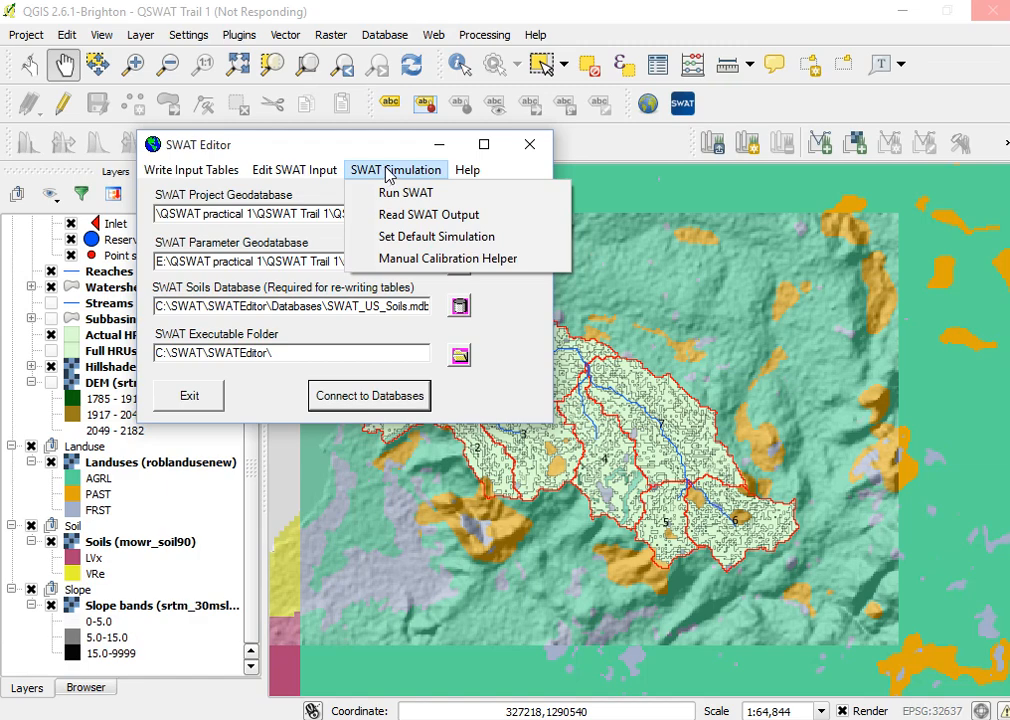
click(403, 197)
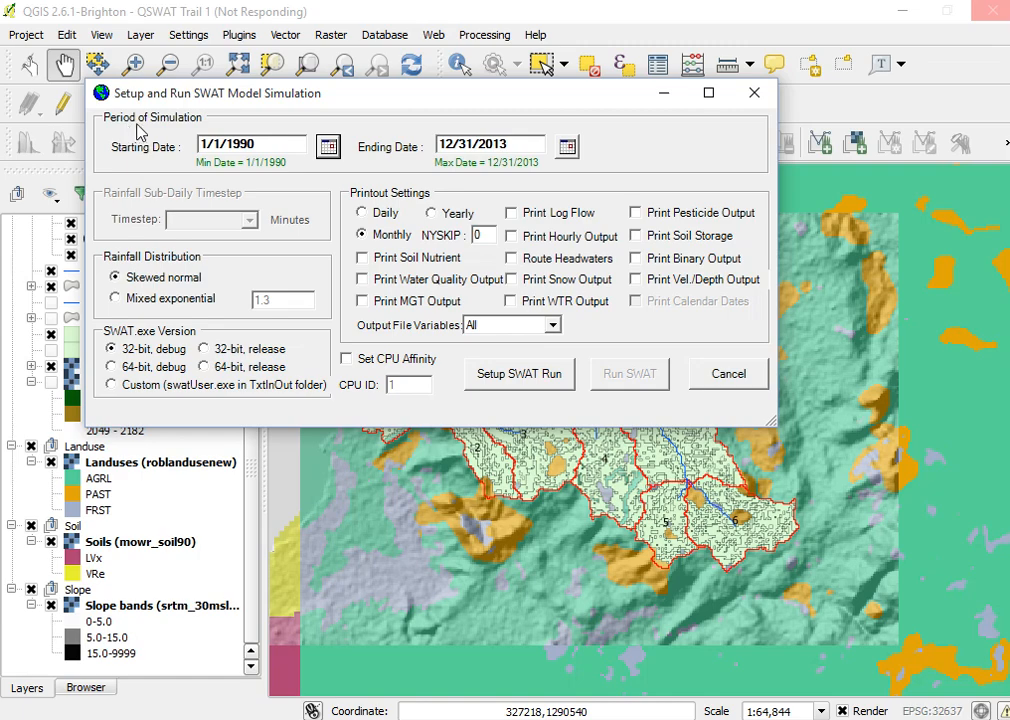
Step: Set NYSKIP to 2, choose the 64-bit debug SWAT.exe version, and set up the SWAT run
click(516, 145)
double_click(494, 235)
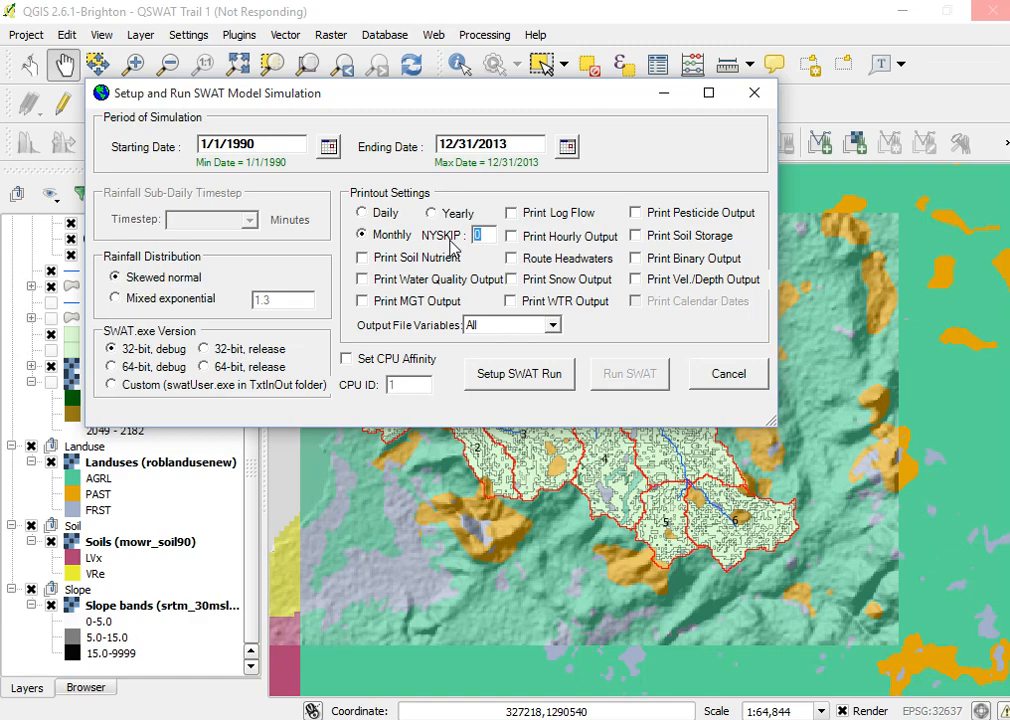
text(2)
click(205, 368)
click(112, 367)
click(505, 384)
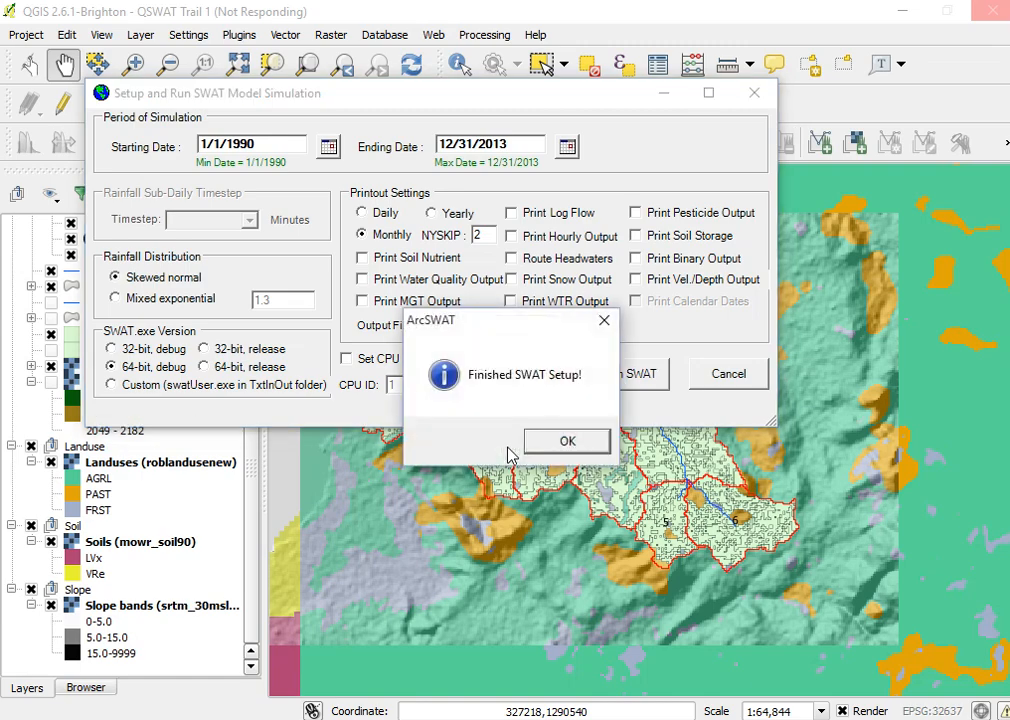
click(562, 443)
Step: Run the SWAT simulation and close the simulation setup
click(628, 381)
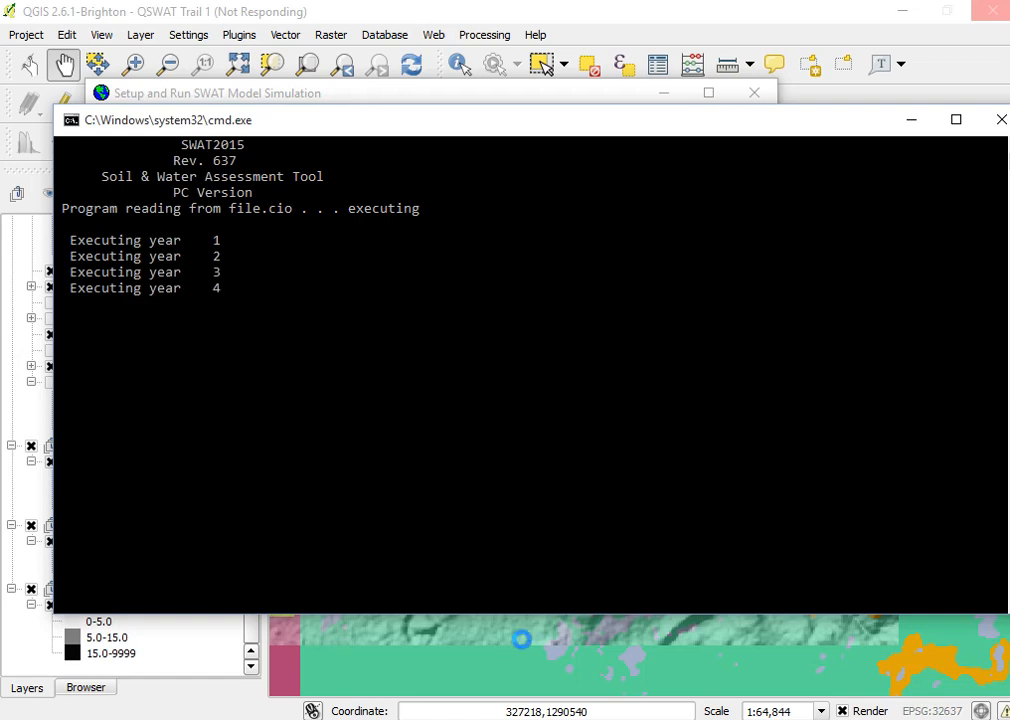
click(466, 697)
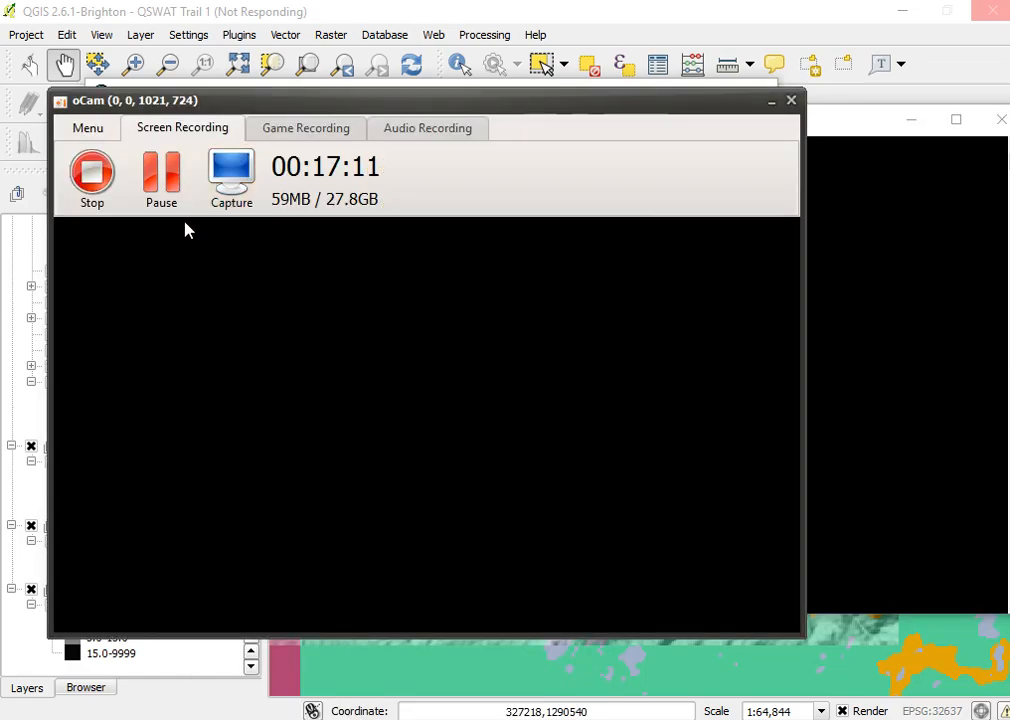
click(169, 206)
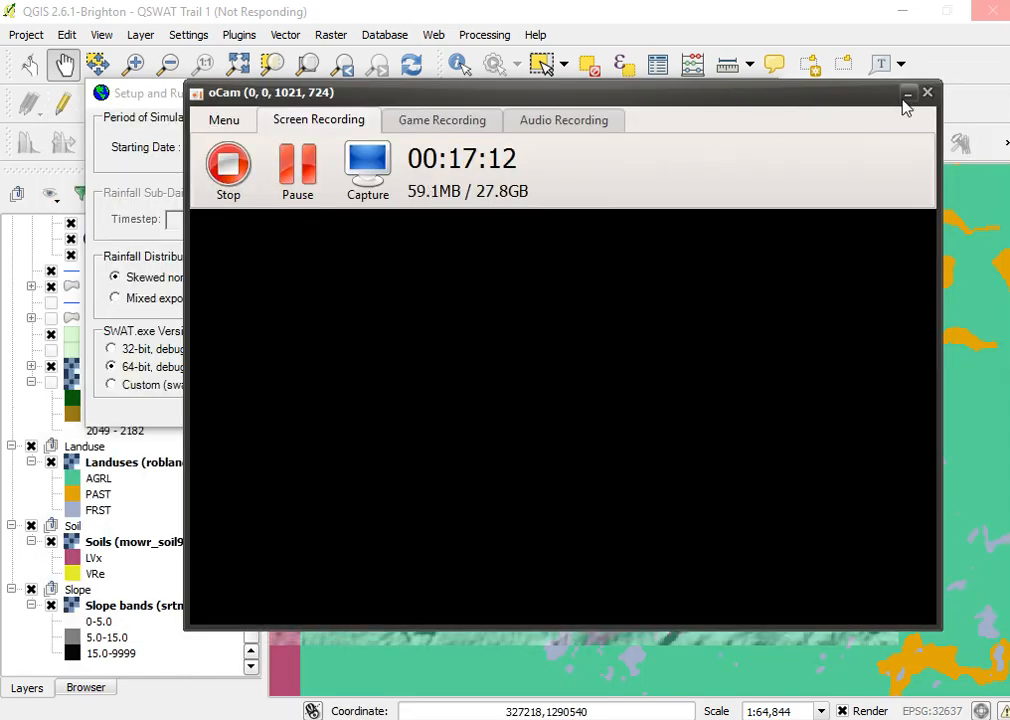
click(905, 95)
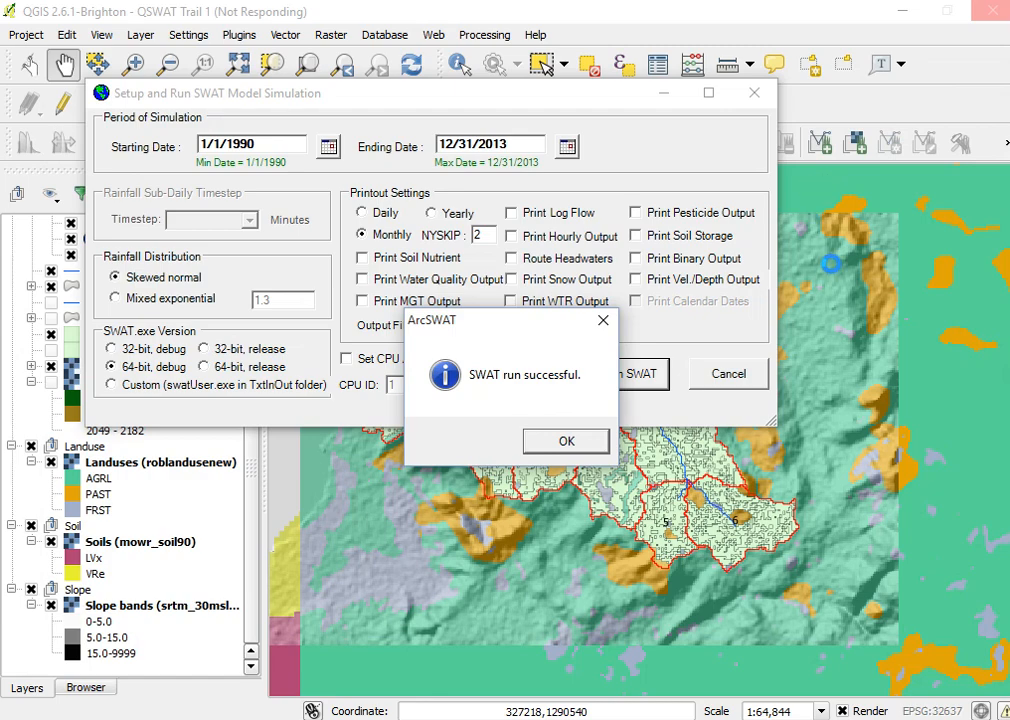
click(582, 449)
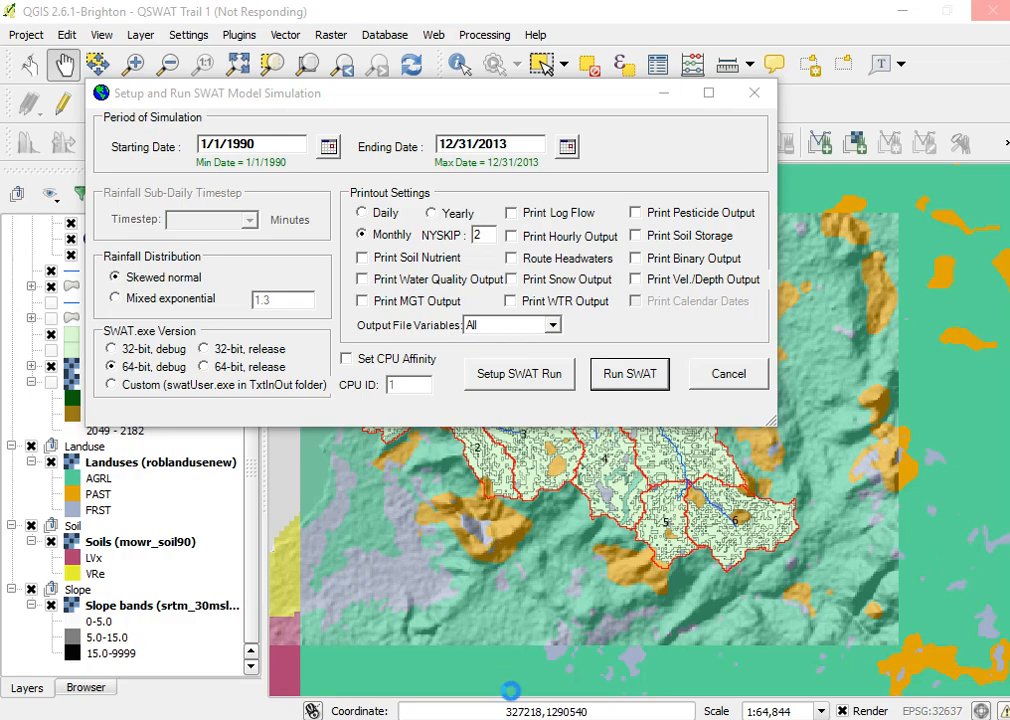
mouse_move(508, 719)
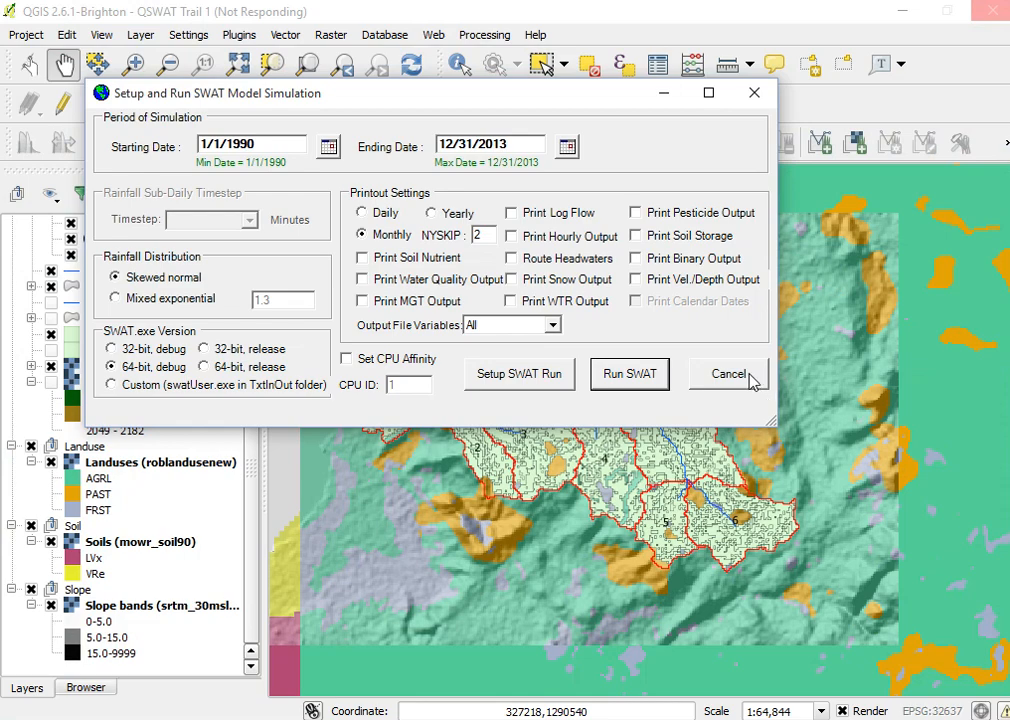
click(719, 386)
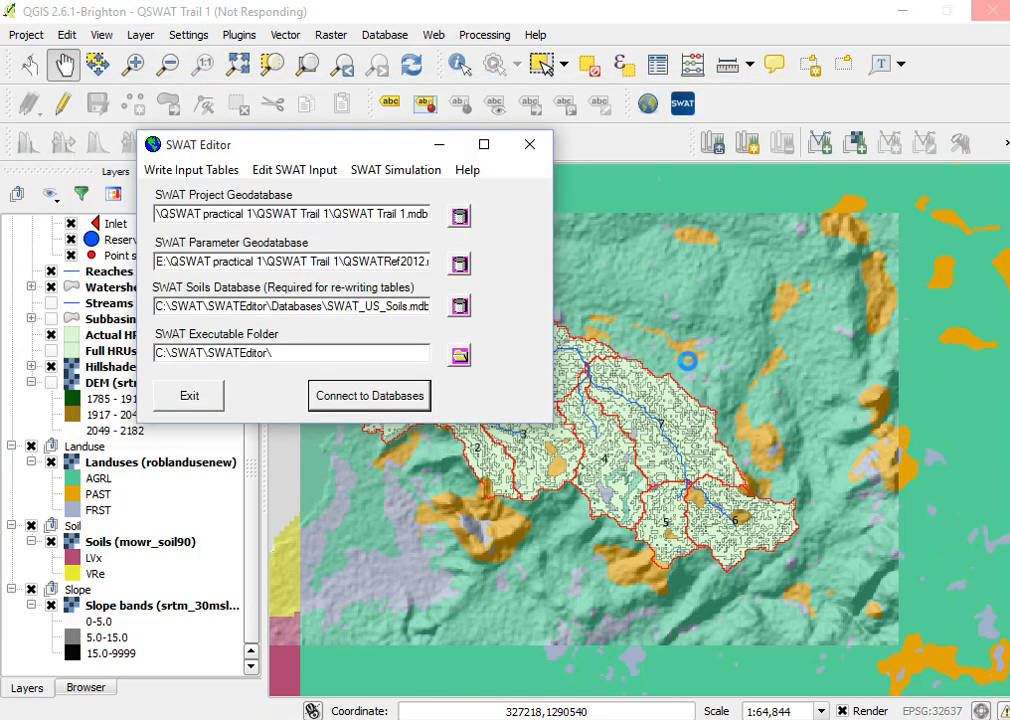
Step: Import the output.rch, output.sub, output.hru, output.sed and output.mgt files of the SWAT run into the database
click(384, 177)
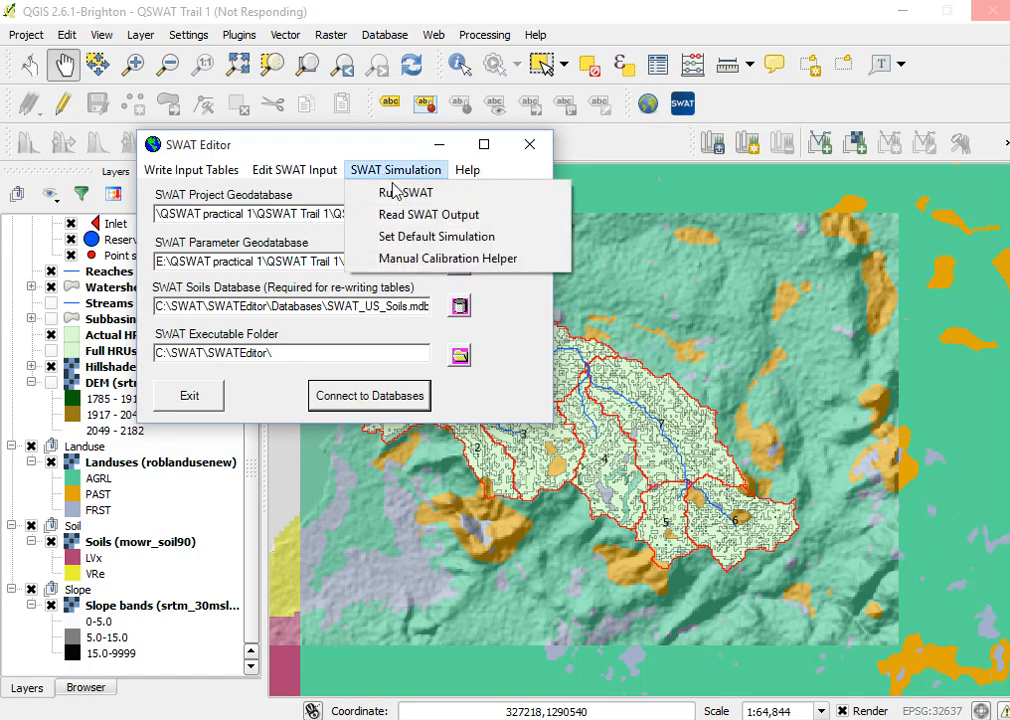
click(416, 214)
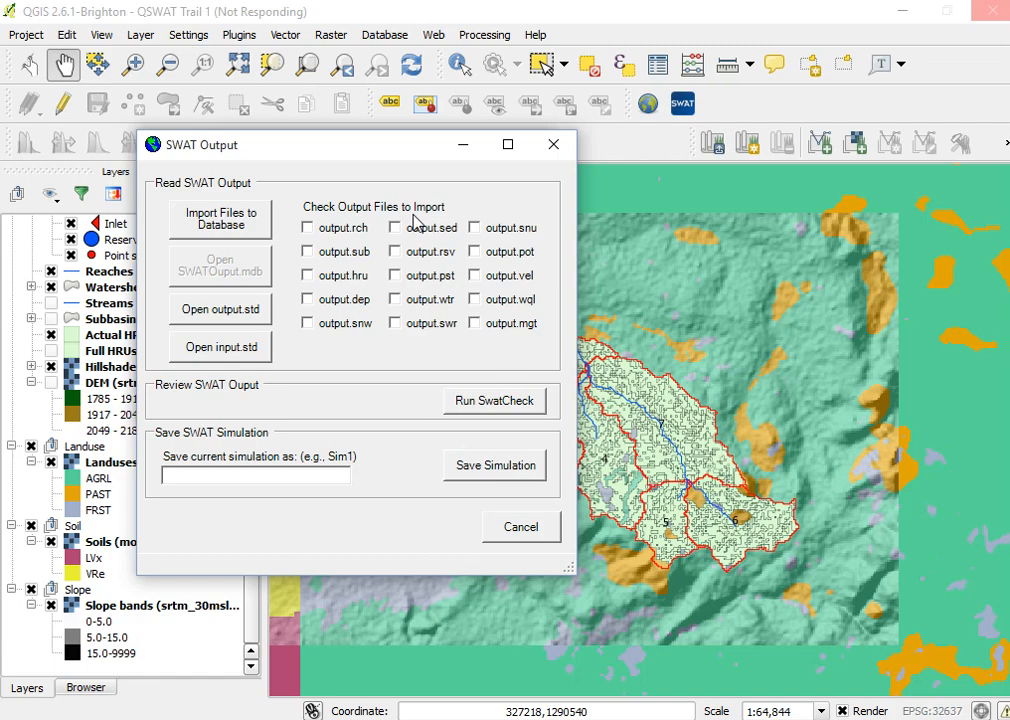
click(308, 276)
click(395, 228)
click(474, 323)
click(210, 224)
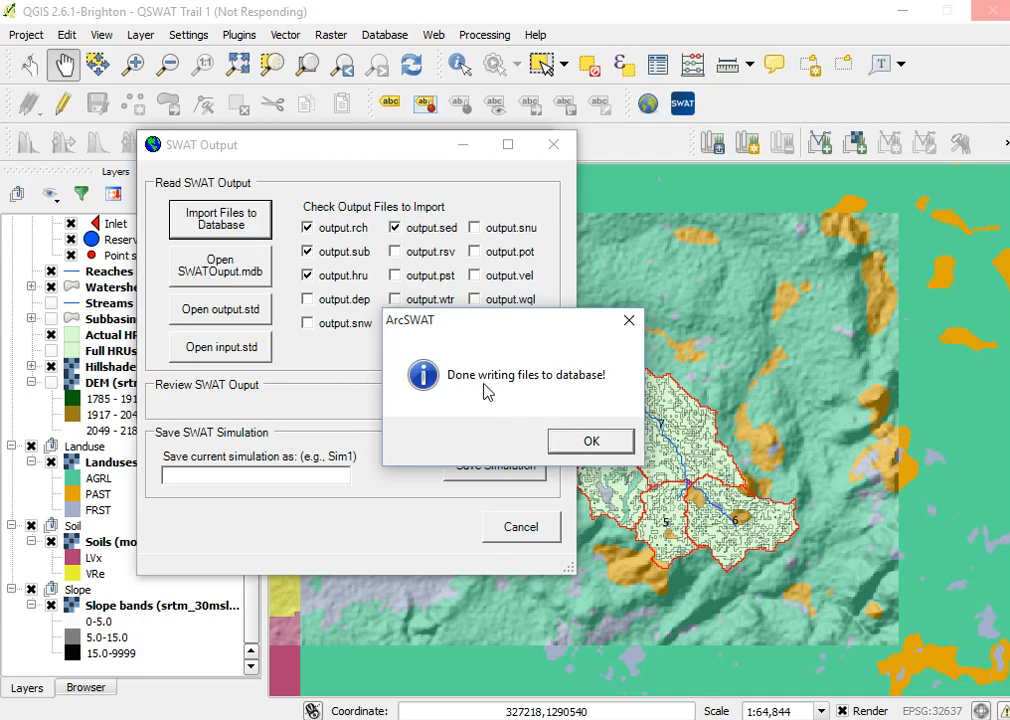
click(591, 443)
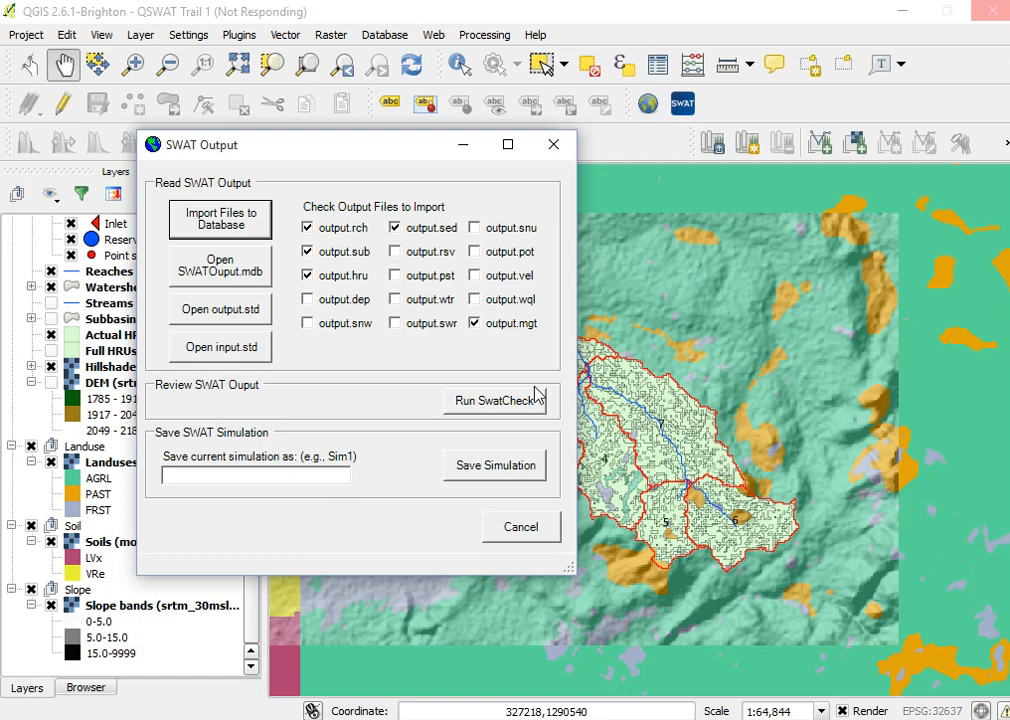
Step: Run SwatCheck on the model output, examine the simulation details and the hydrology diagram with its messages, and close the checker
click(477, 410)
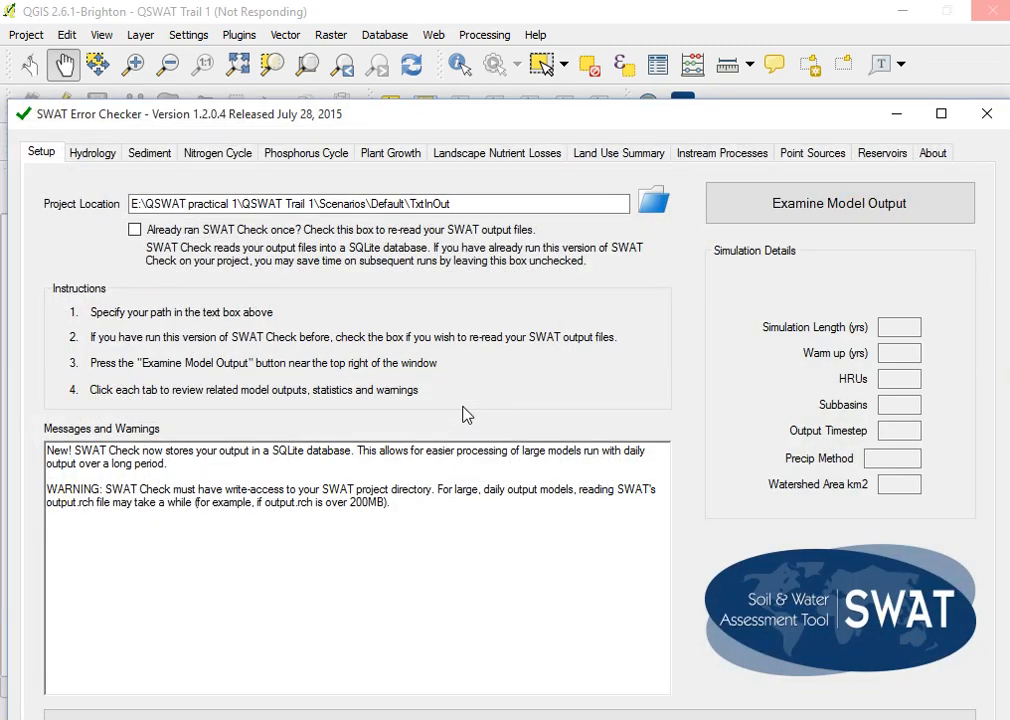
click(750, 222)
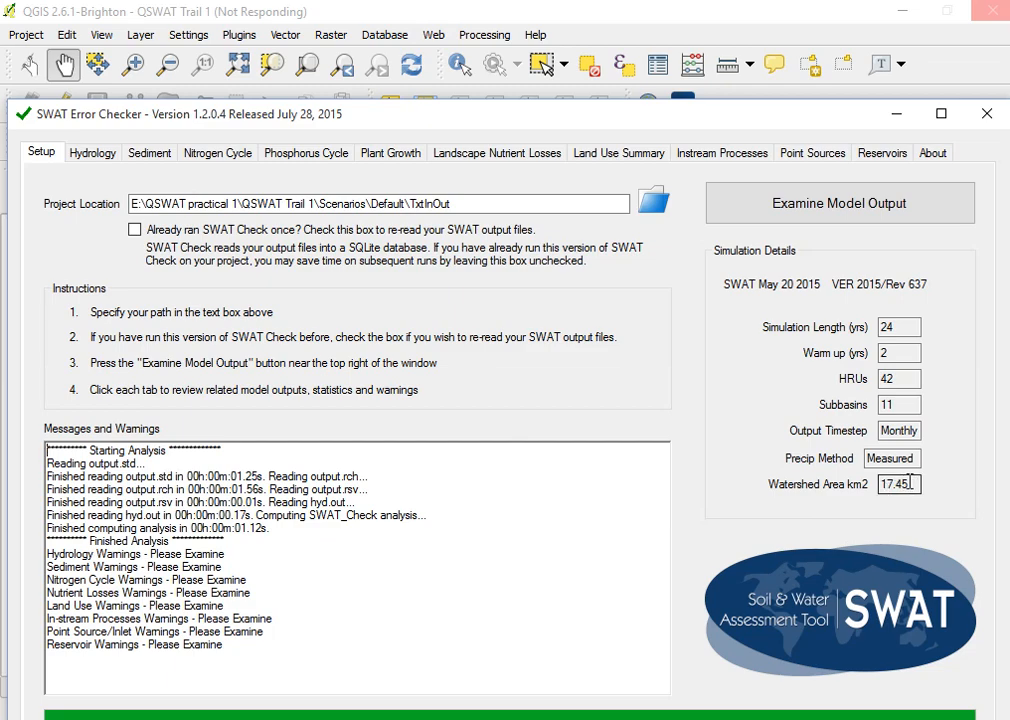
click(93, 158)
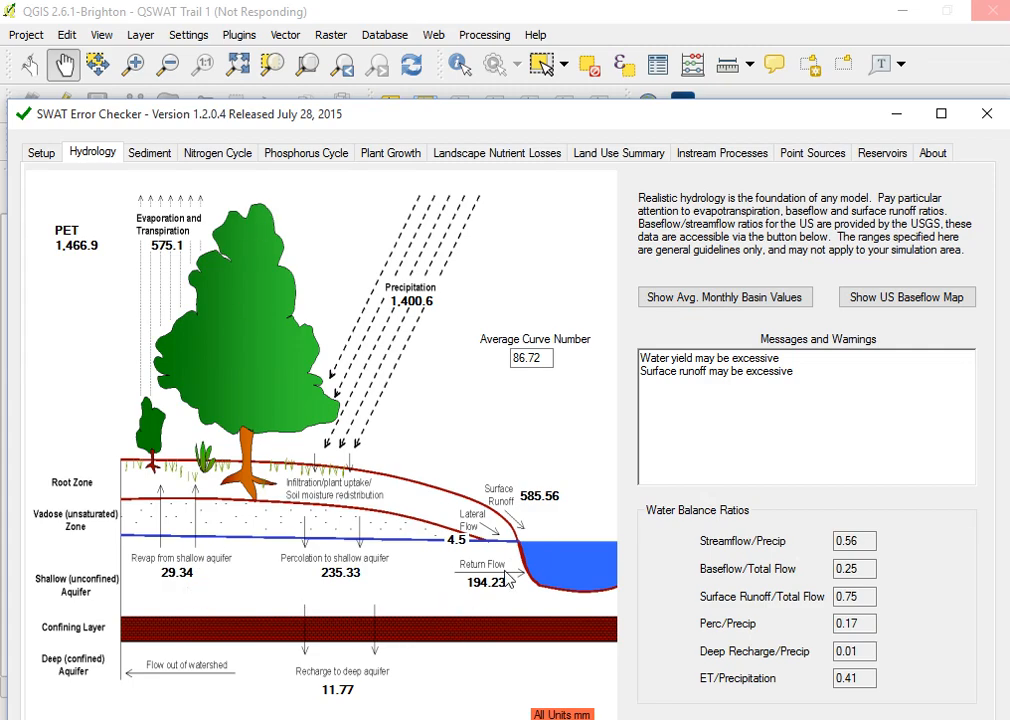
drag(793, 373, 640, 357)
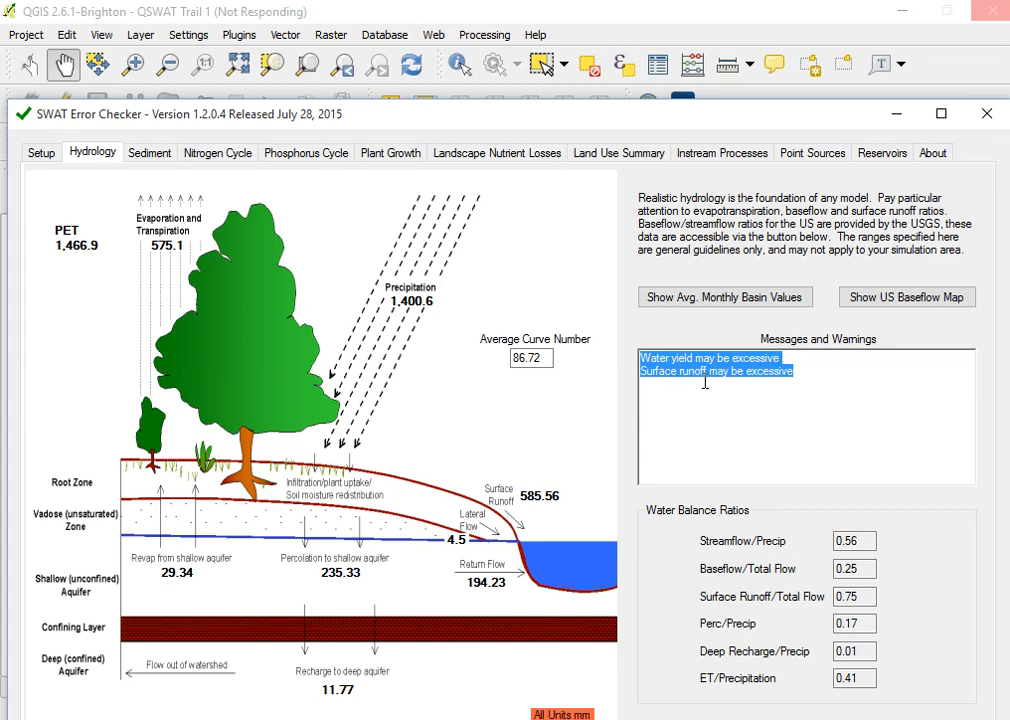
click(834, 376)
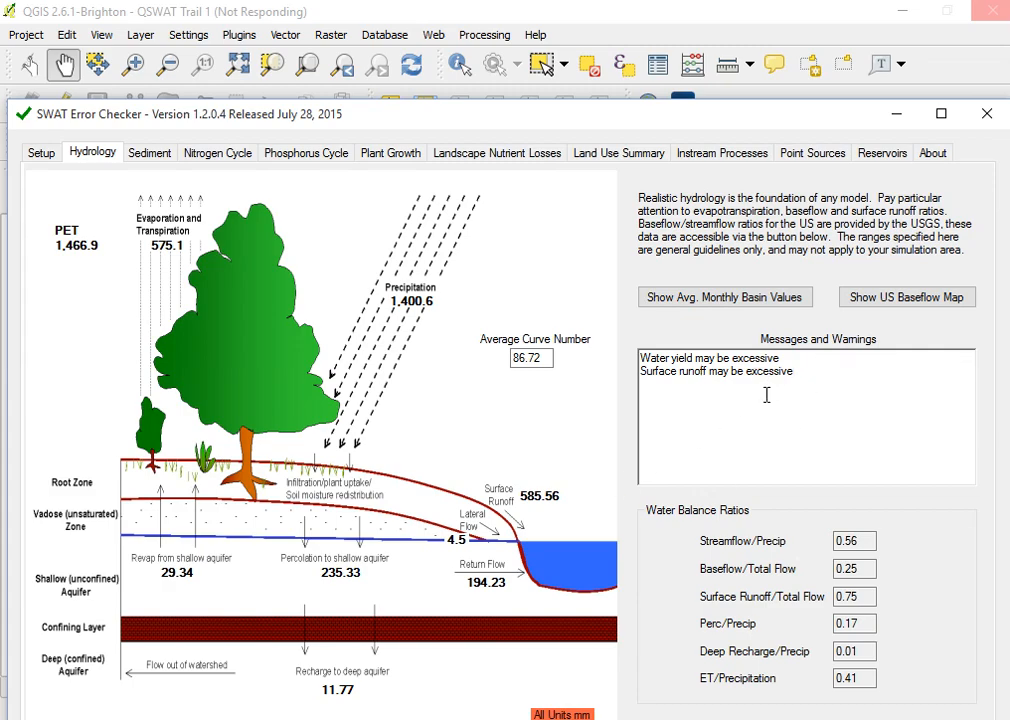
click(988, 116)
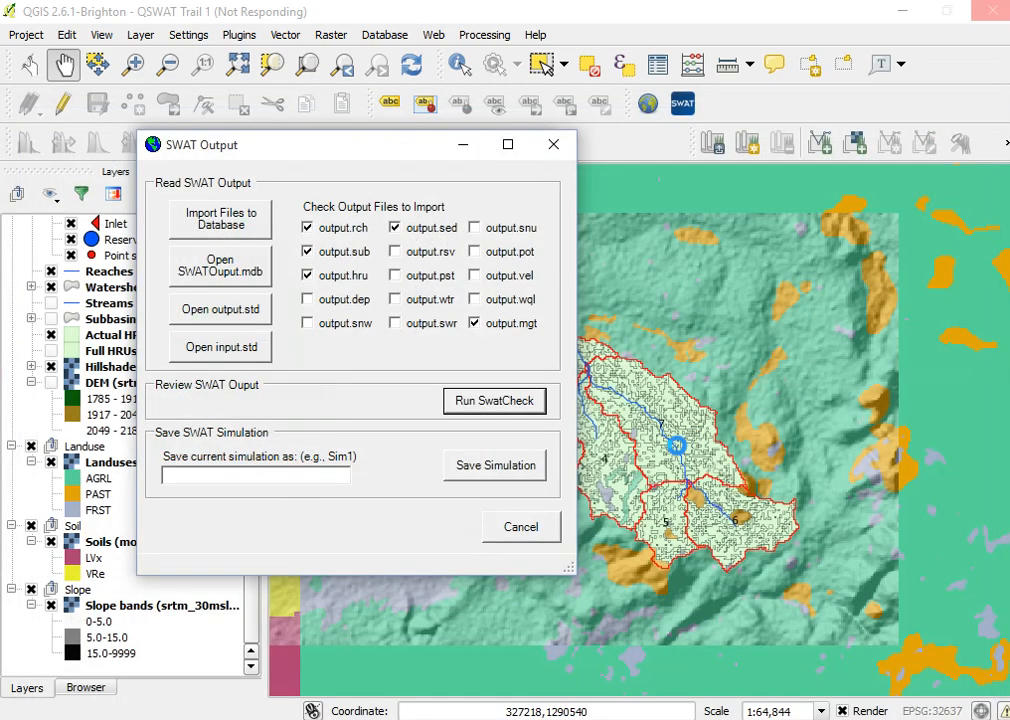
Step: Save the current simulation as Sime1_before_calibration and close the SWAT output window
click(206, 478)
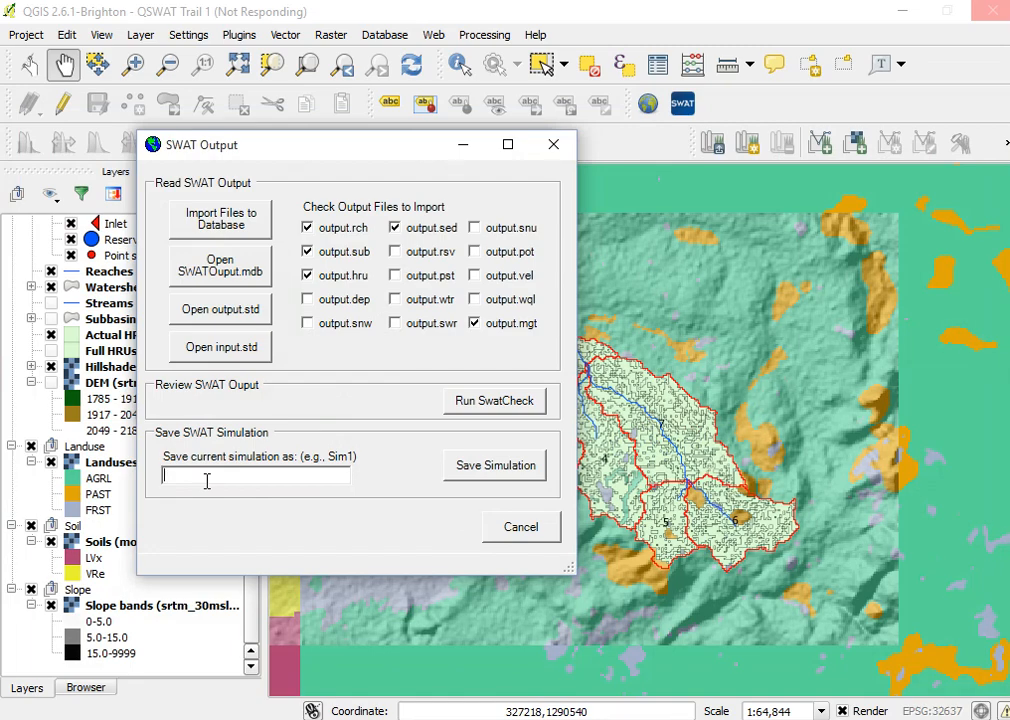
text(Sime1_before_calibrati)
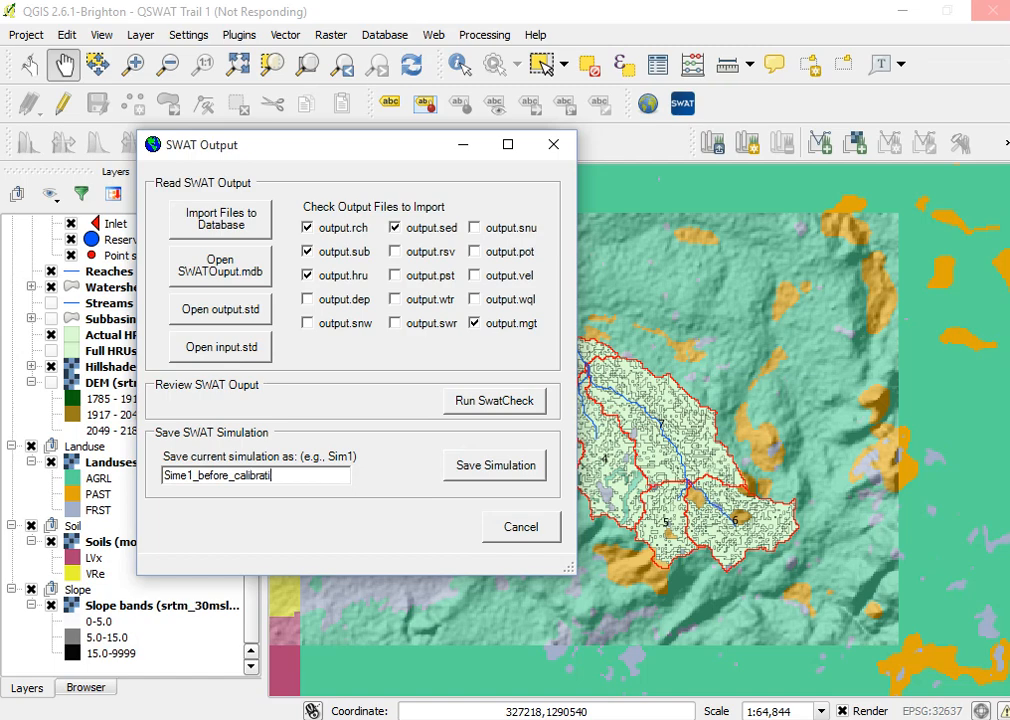
text(on)
click(457, 469)
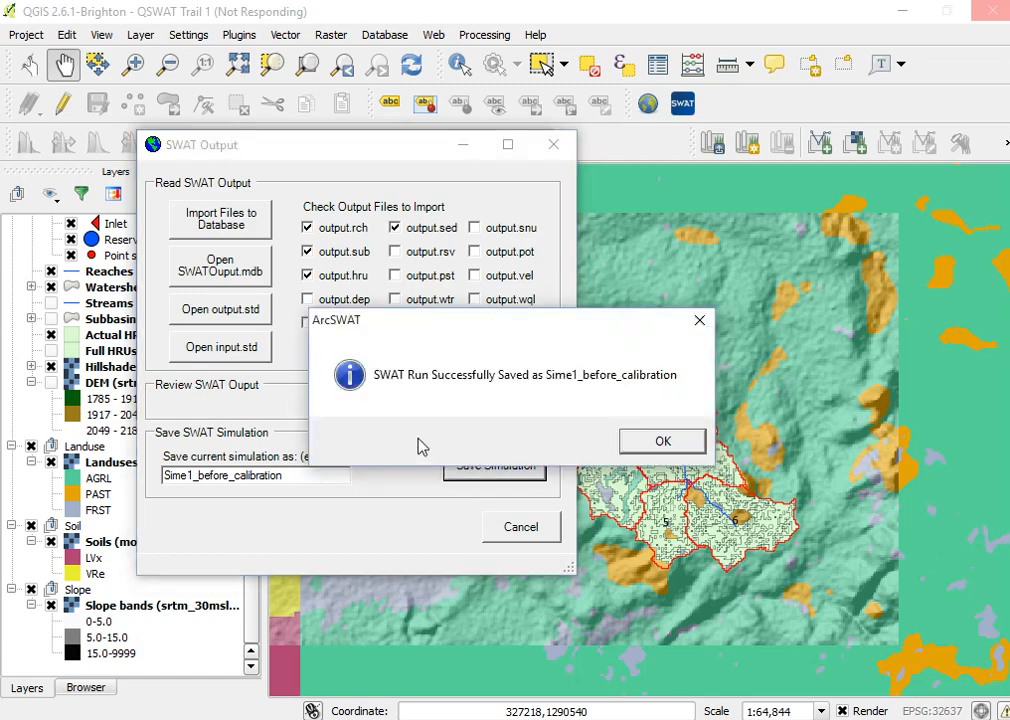
click(648, 446)
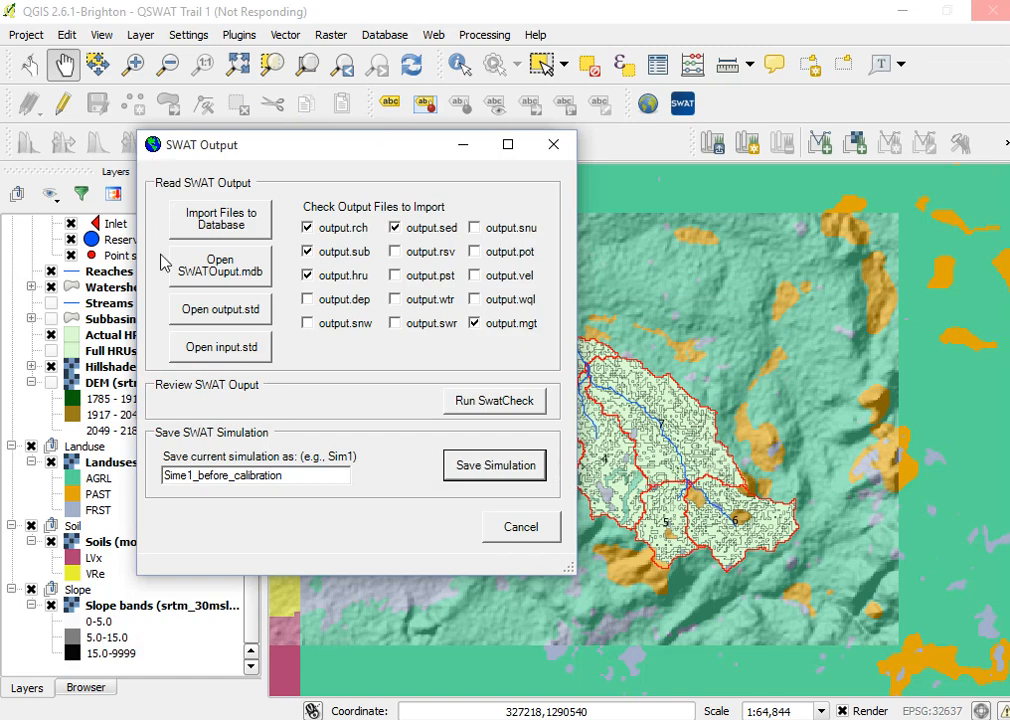
click(523, 531)
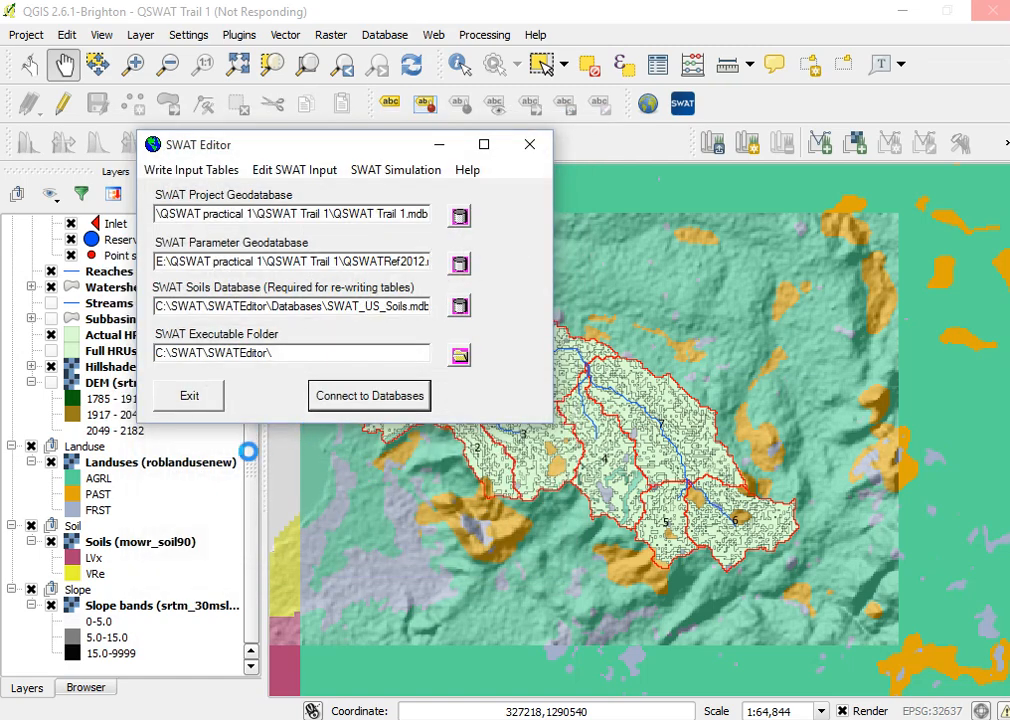
Step: Exit the SWAT Editor and save the QSWAT Trail 1 project in QGIS
click(398, 172)
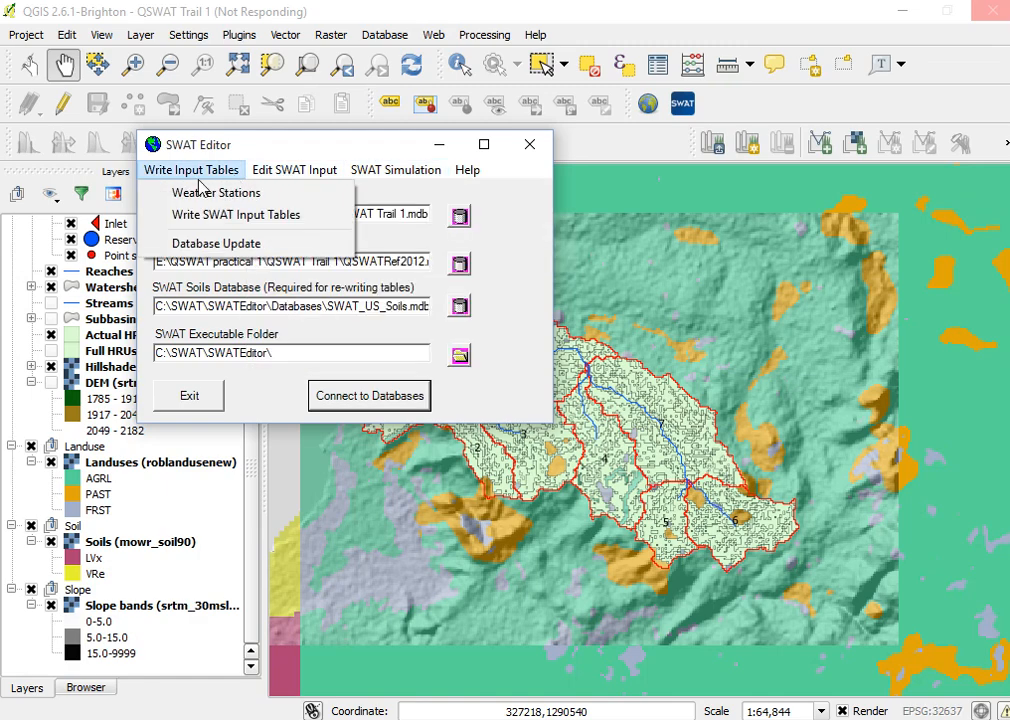
mouse_move(289, 178)
mouse_move(378, 177)
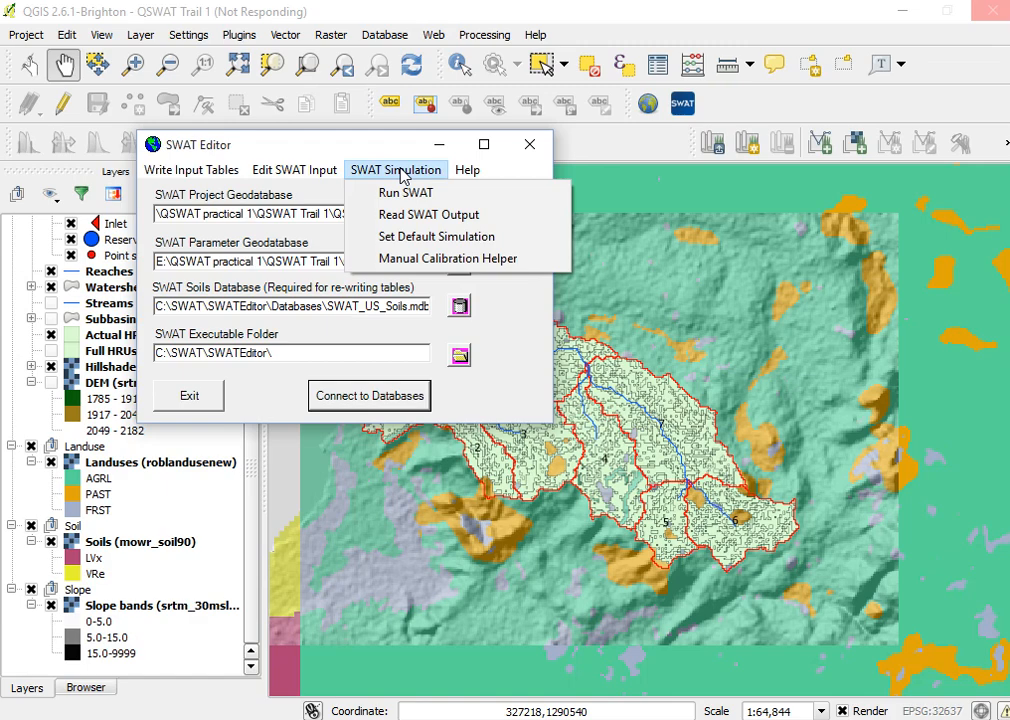
click(190, 398)
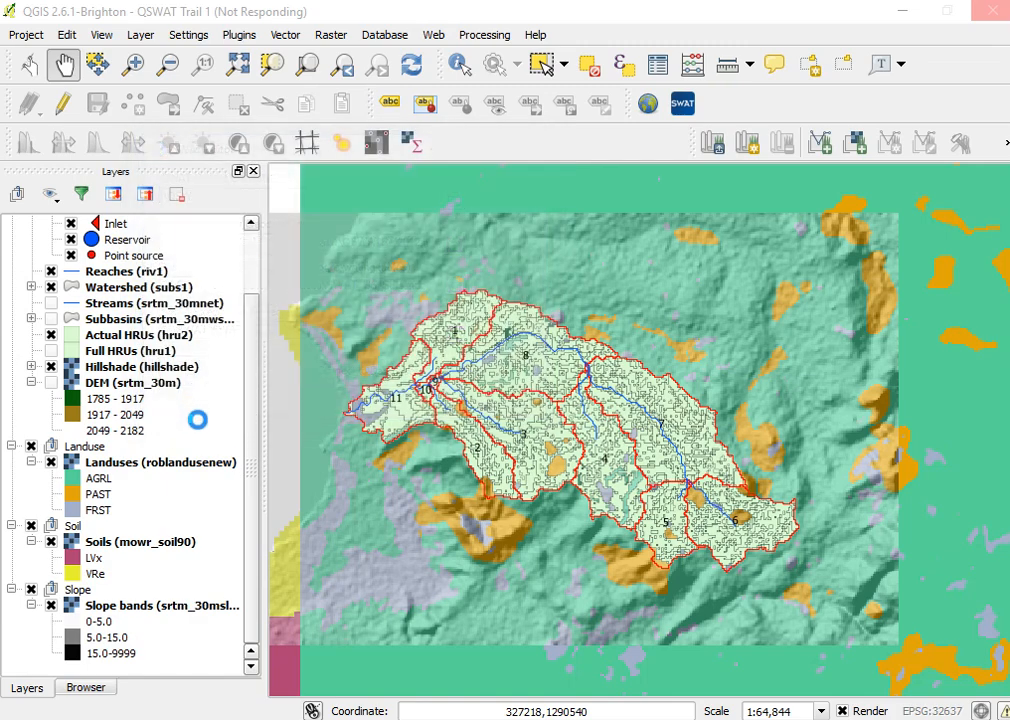
click(24, 37)
click(45, 136)
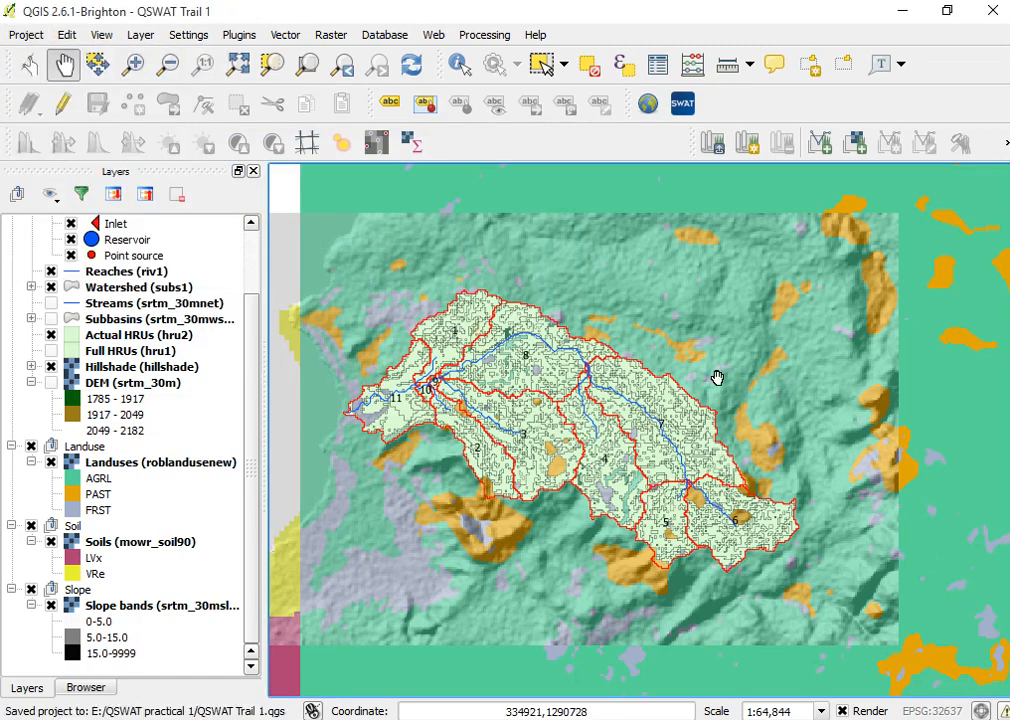
Step: Switch to File Explorer and open the Sime1_before_calibration folder under E:\QSWAT practical 1\QSWAT Trail 1\Scenarios
mouse_move(213, 719)
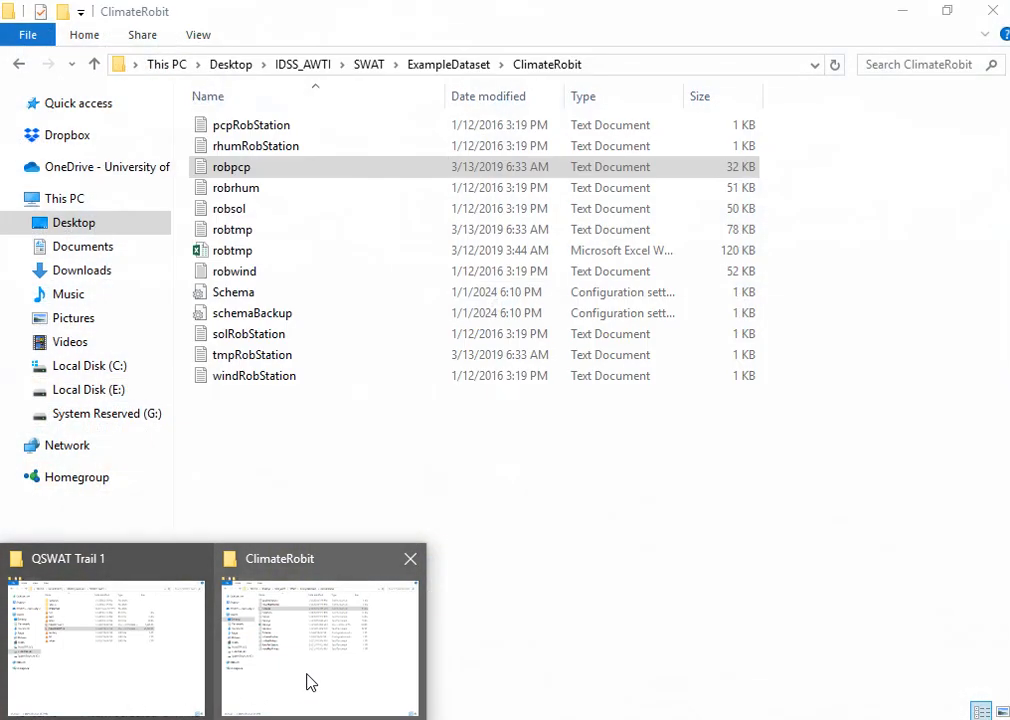
click(309, 679)
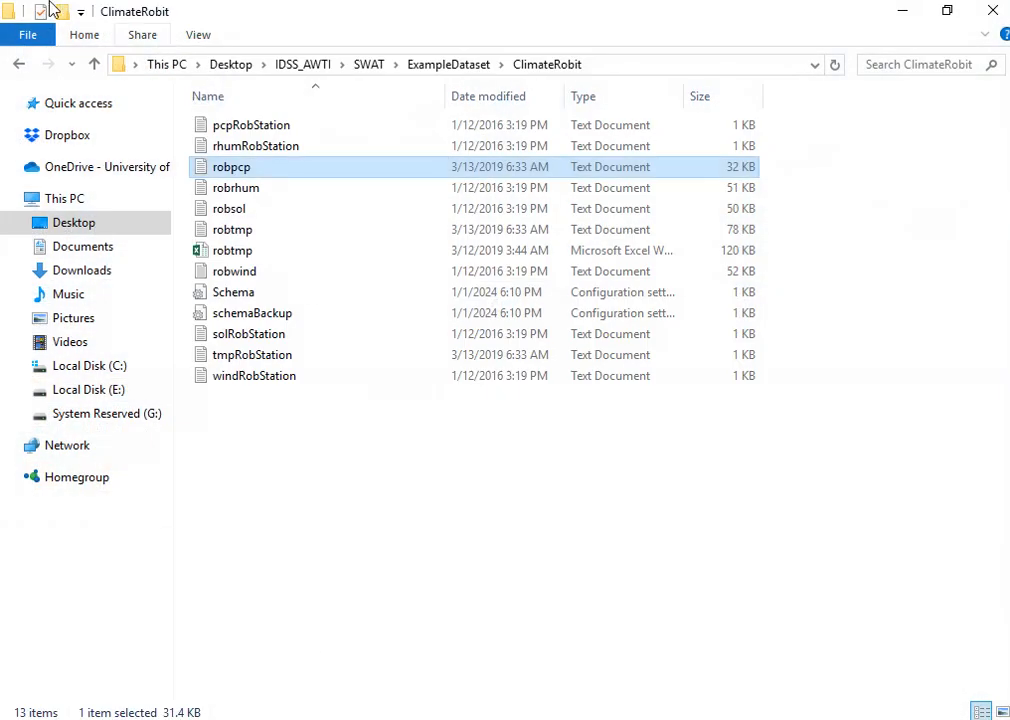
click(85, 390)
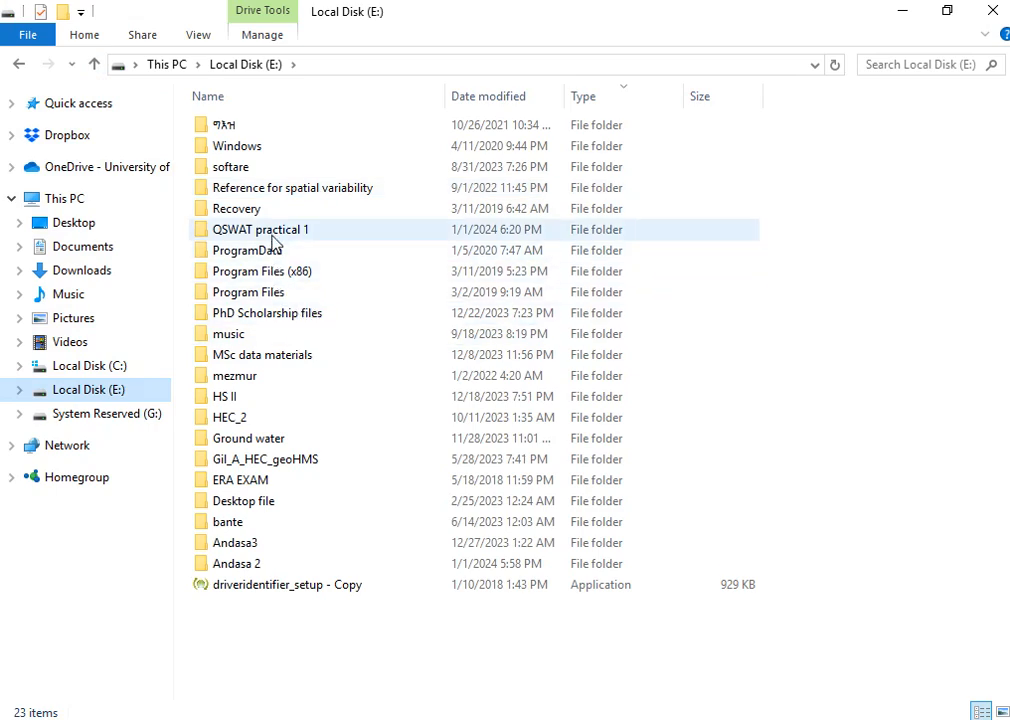
double_click(273, 232)
double_click(262, 130)
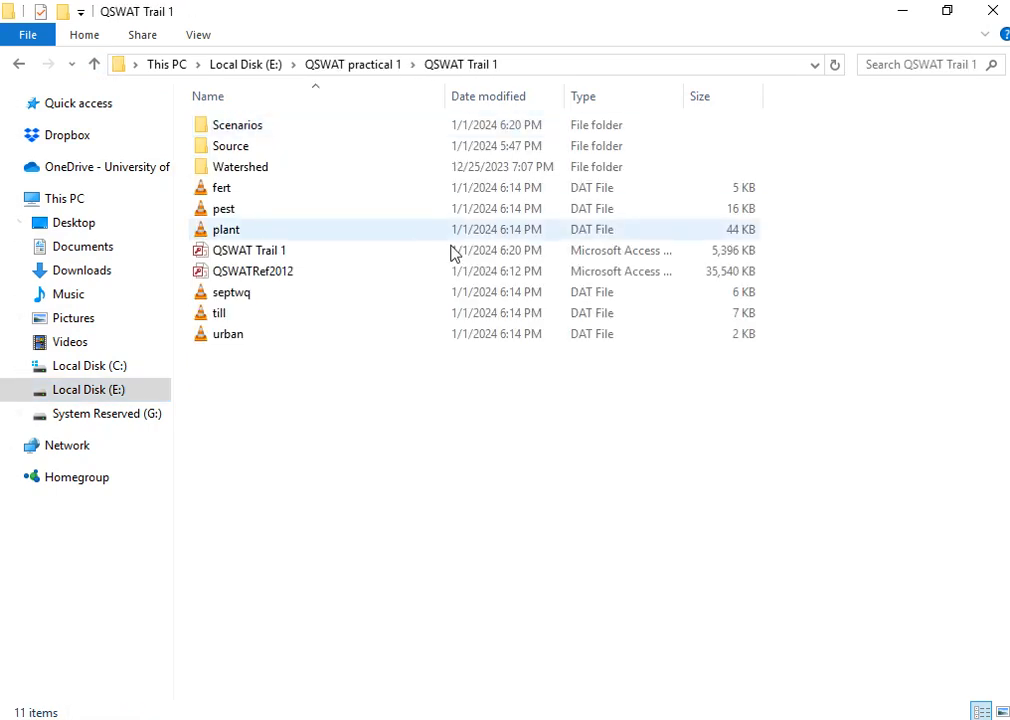
double_click(275, 134)
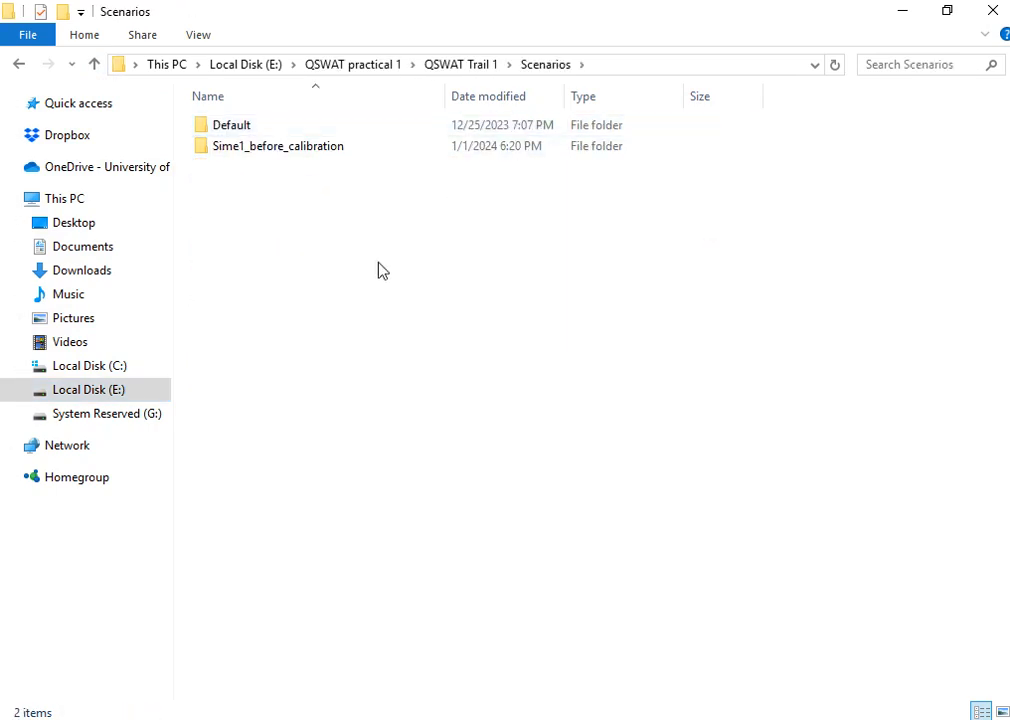
double_click(264, 152)
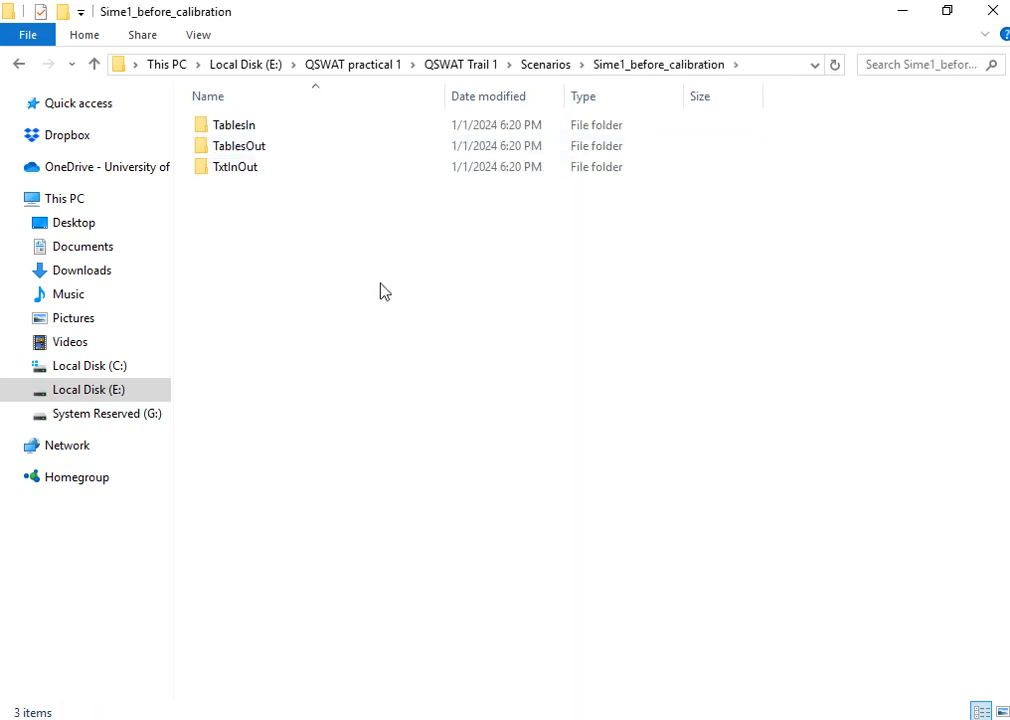
Step: Examine the files in the saved simulation's TxtInOut folder and close the File Explorer window
click(267, 172)
double_click(267, 170)
scroll(336, 577, down, 20)
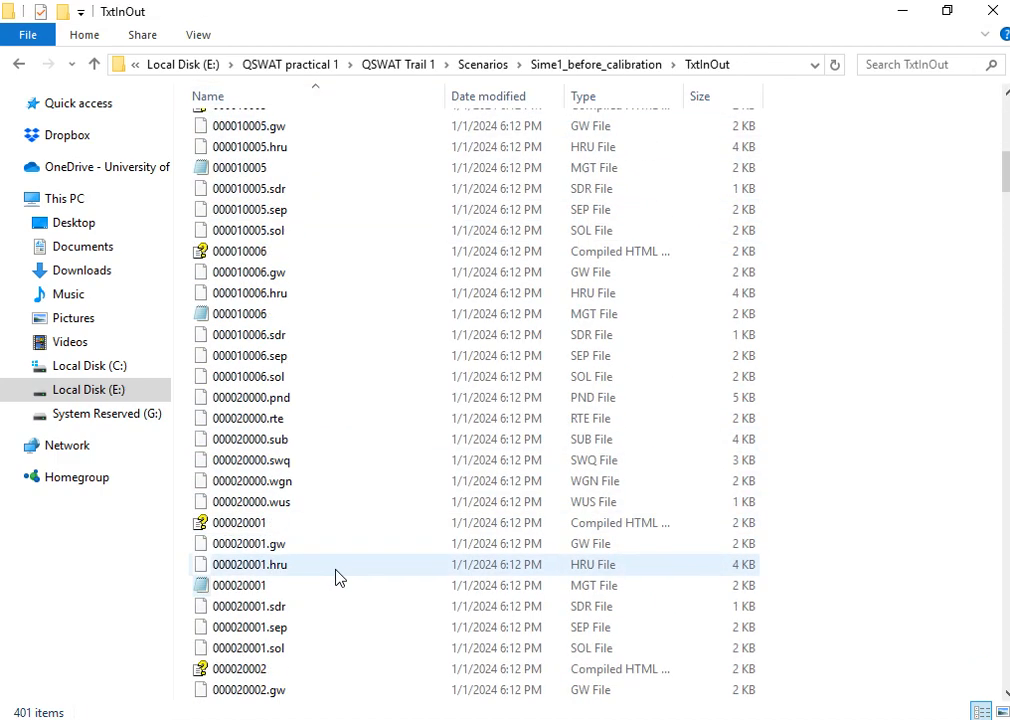
scroll(368, 641, down, 15)
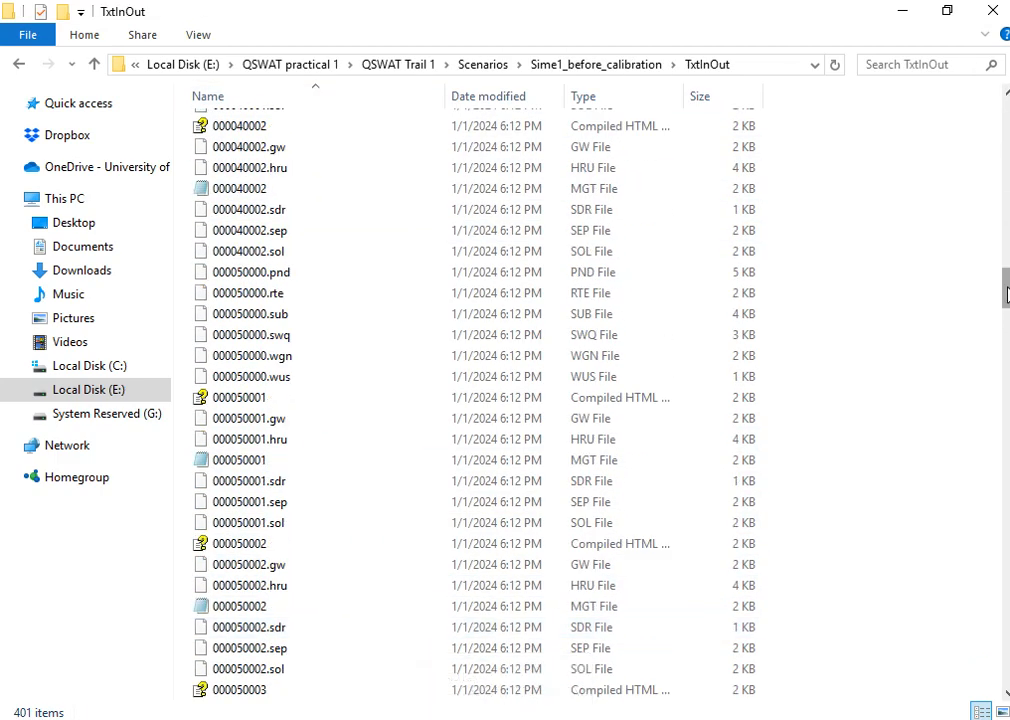
drag(1003, 282, 994, 106)
click(993, 10)
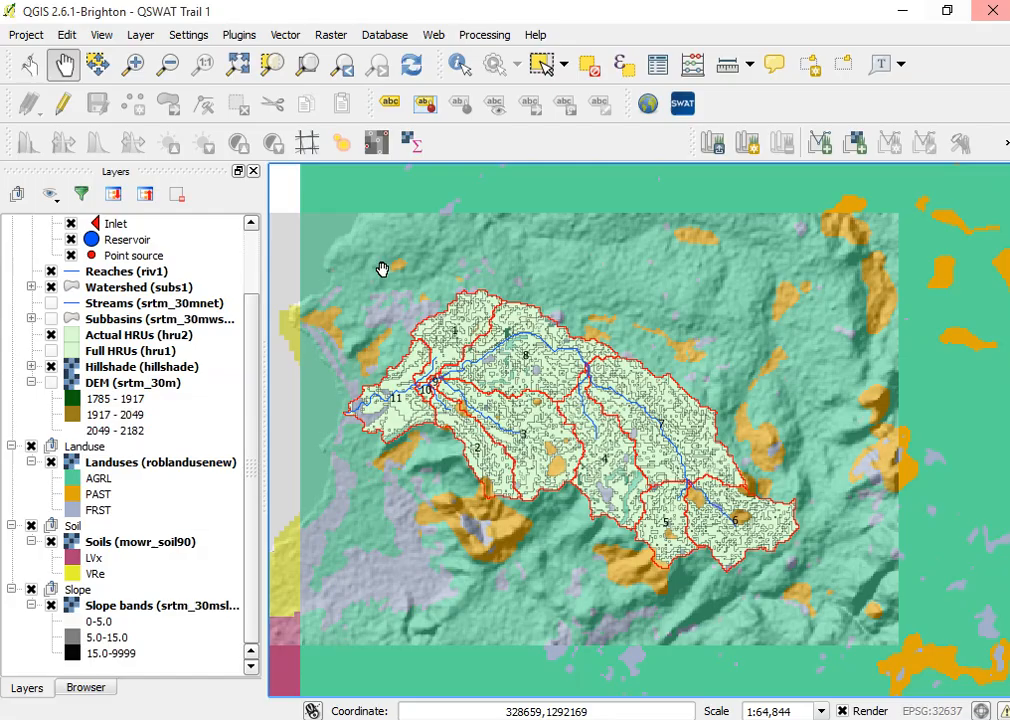
Step: Bring up the QSWAT 1.8 window and look over the available reports without selecting one
mouse_move(416, 719)
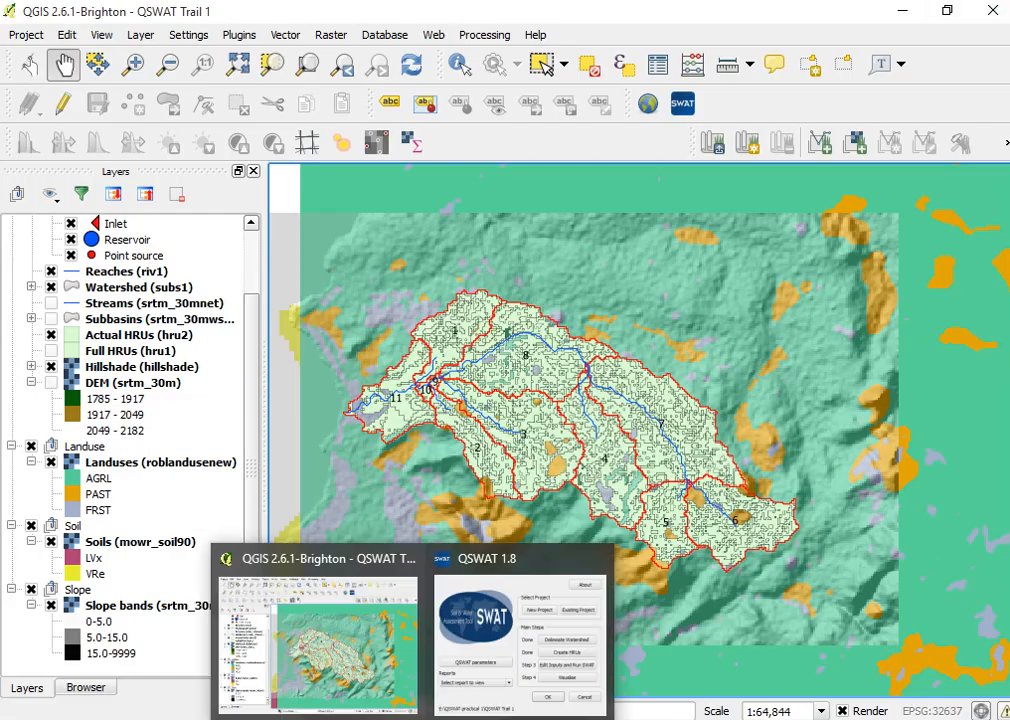
click(440, 640)
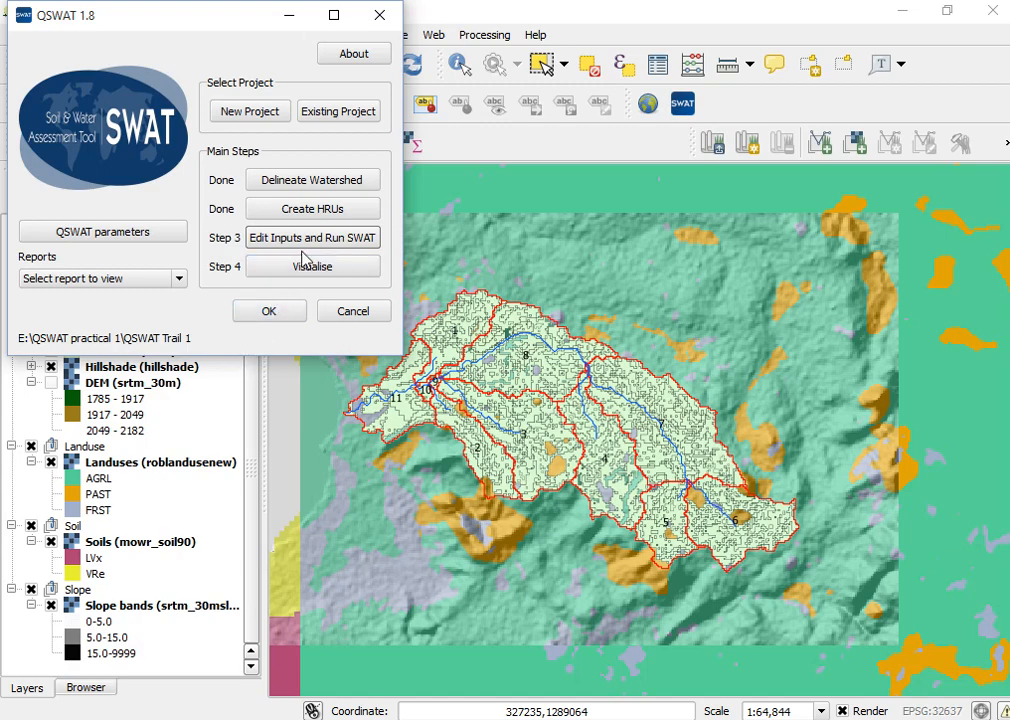
click(181, 280)
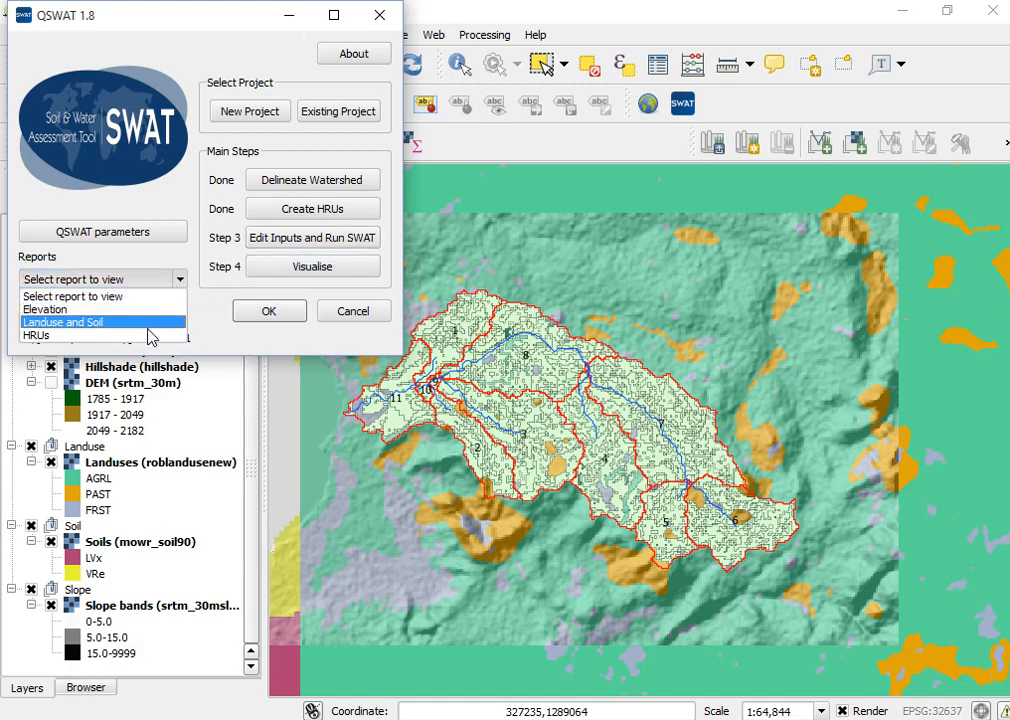
click(155, 293)
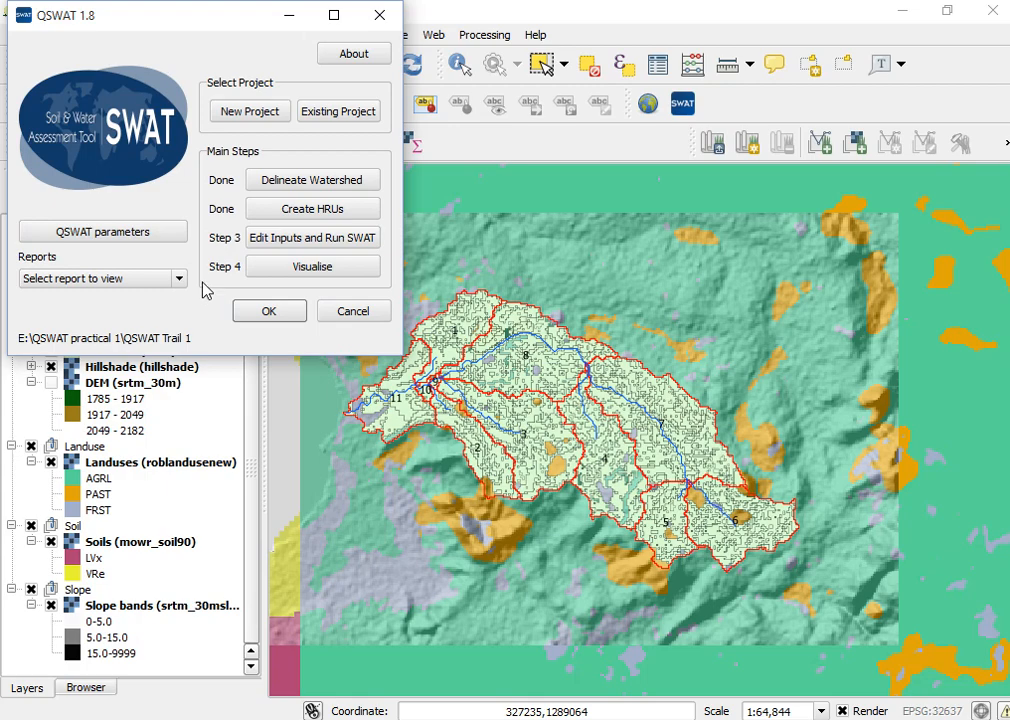
Step: Open QSWAT's Visualise Results window, examine its scenario, period and static data options, and close it
click(254, 280)
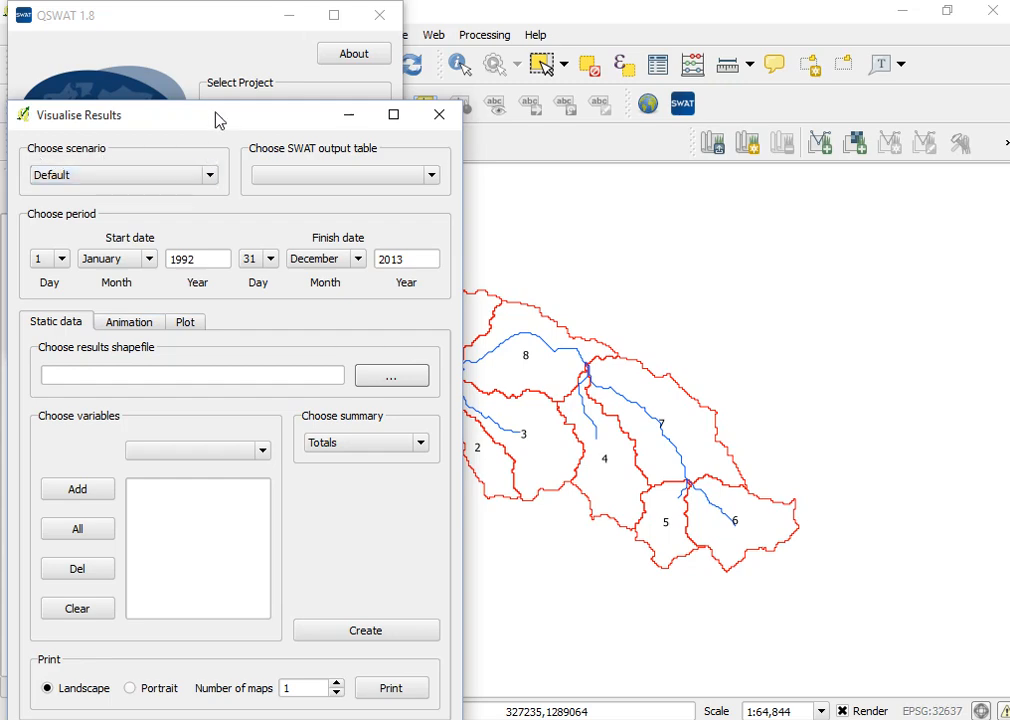
drag(218, 120, 334, 63)
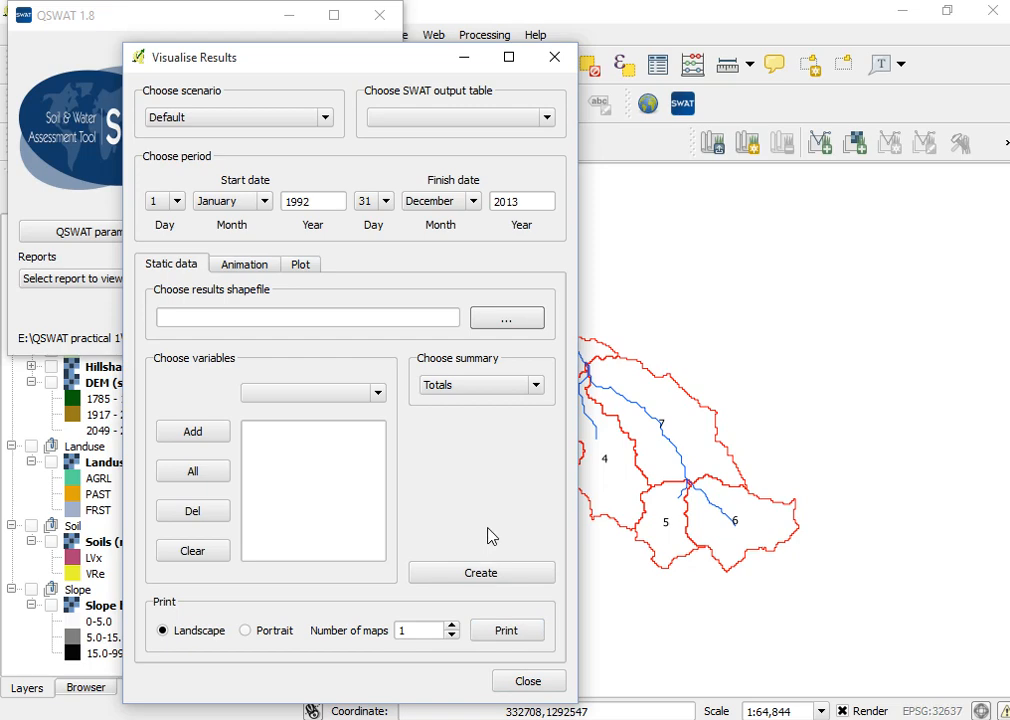
mouse_move(461, 718)
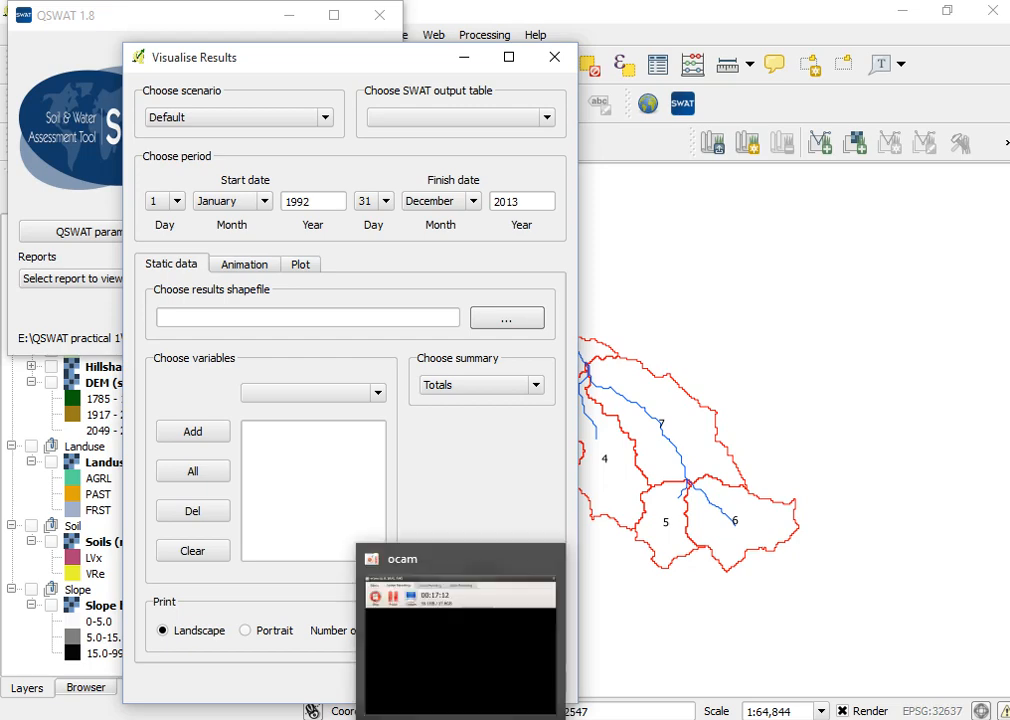
click(552, 58)
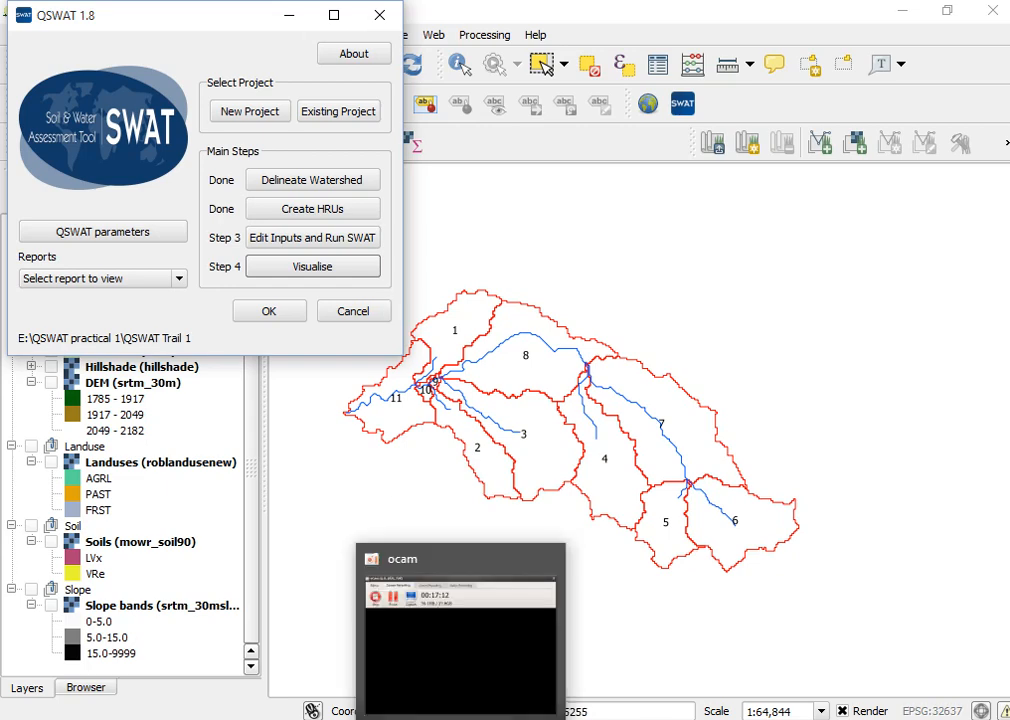
click(426, 654)
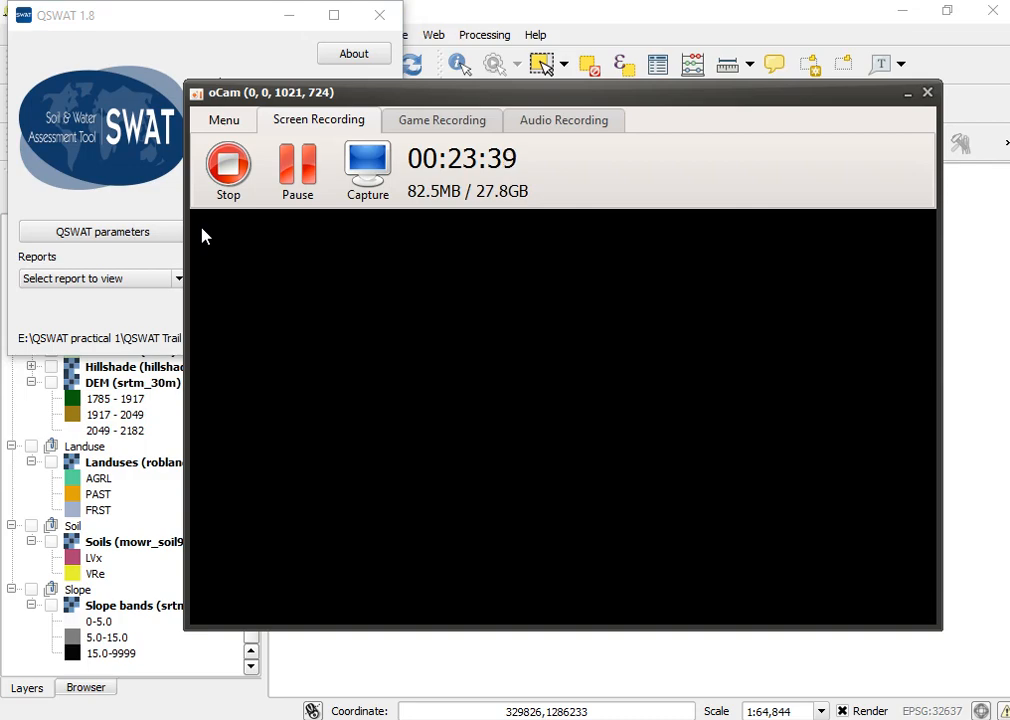